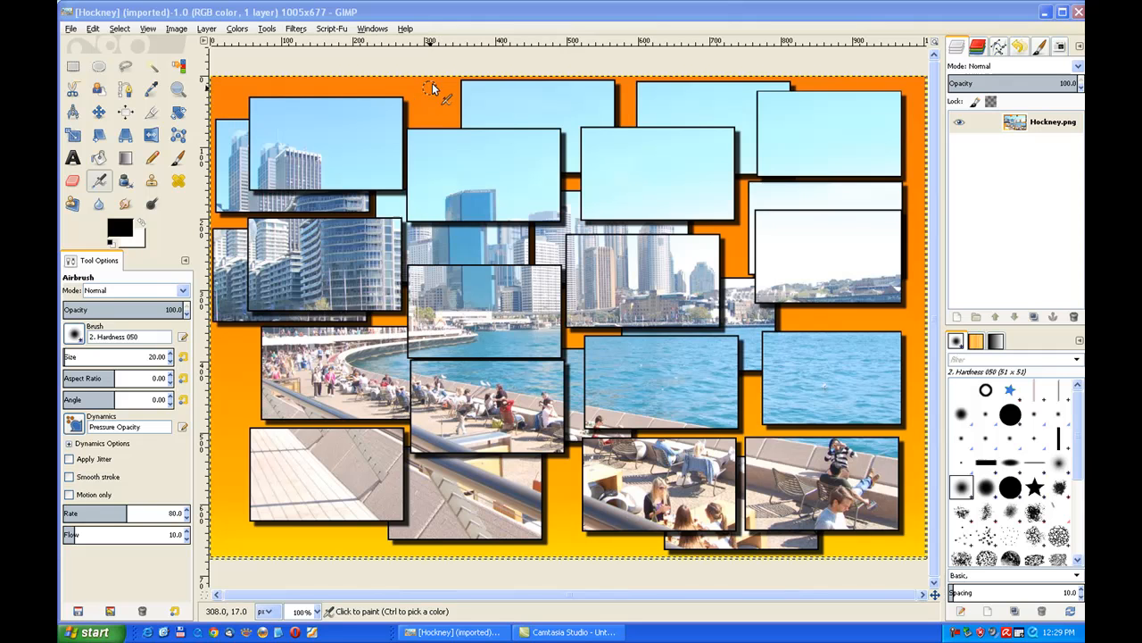
Step: Close the Hockney image and create a new 640 × 400 px image filled with transparency
click(1077, 12)
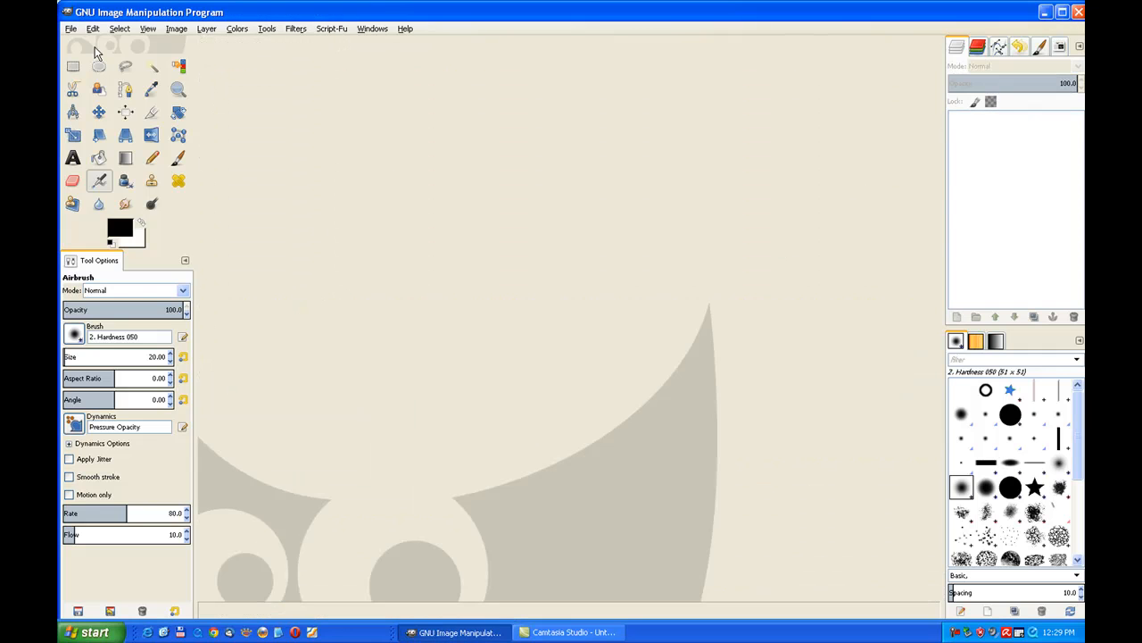
click(73, 30)
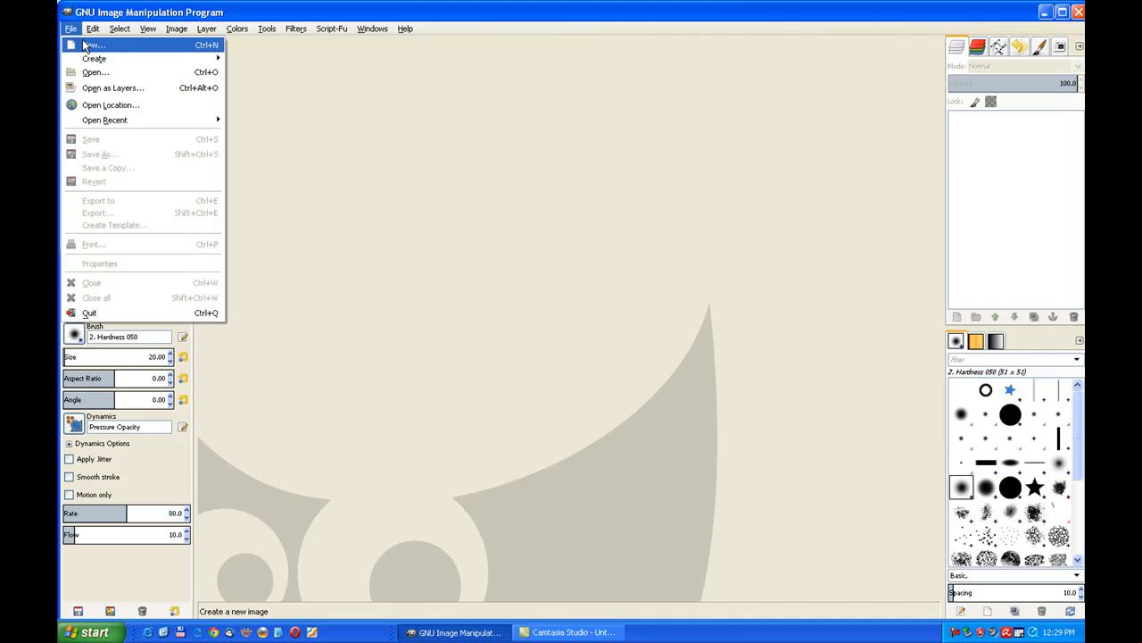
click(90, 45)
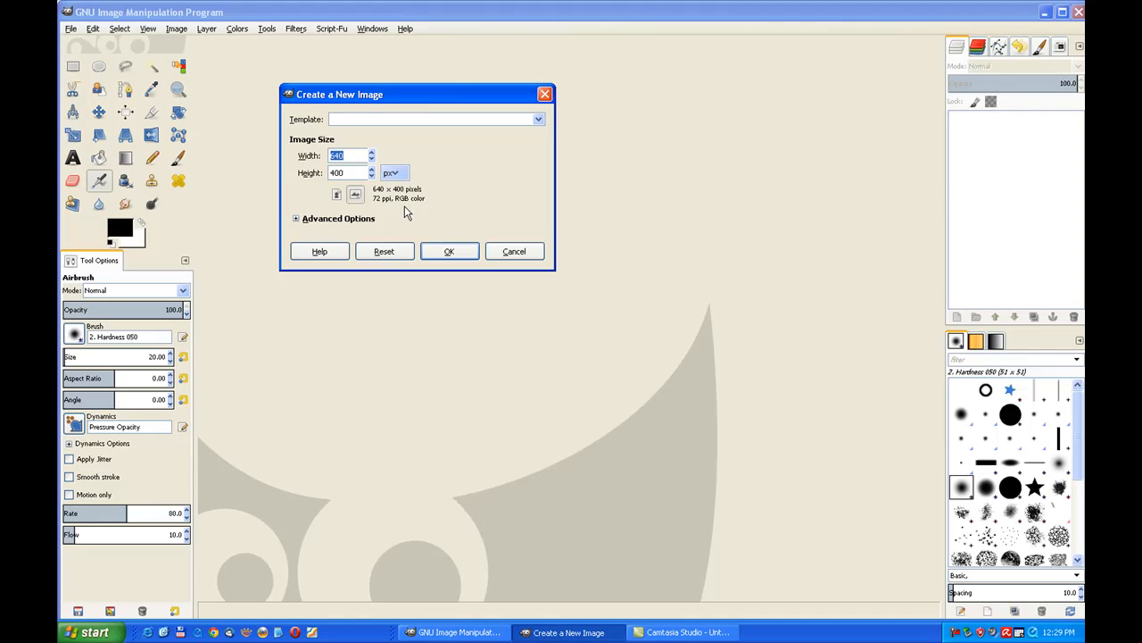
click(297, 218)
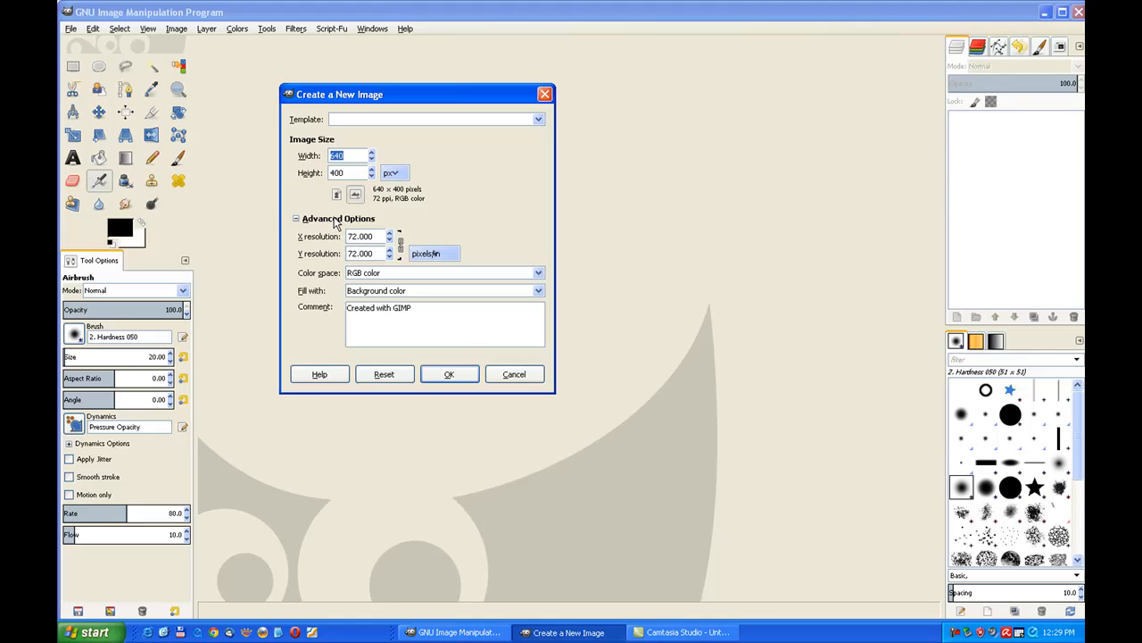
click(538, 290)
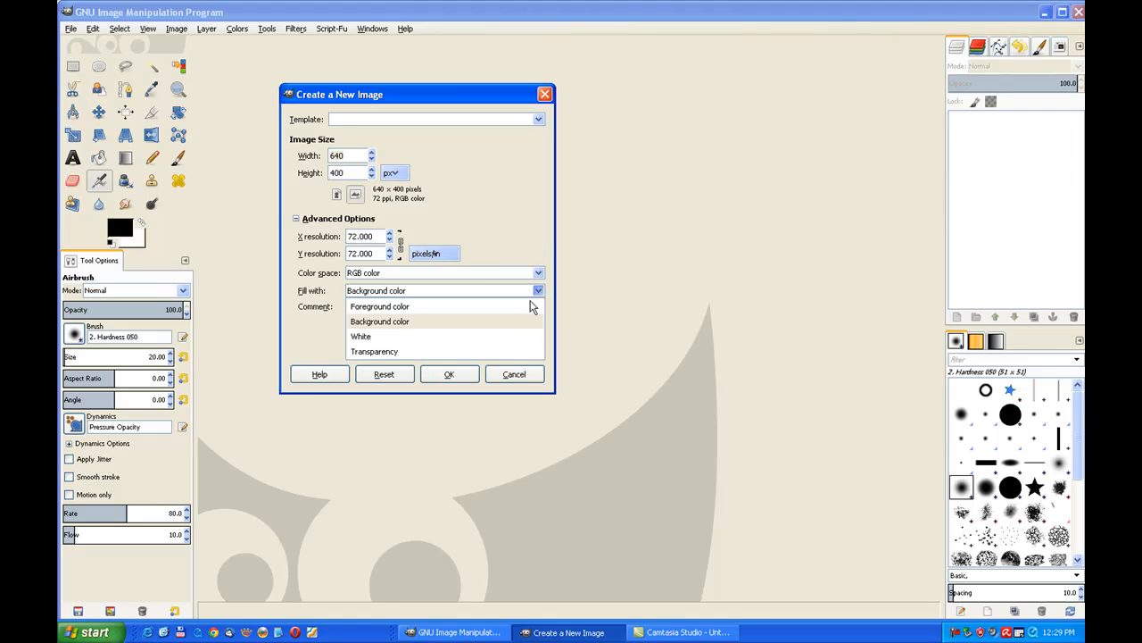
click(375, 352)
click(449, 374)
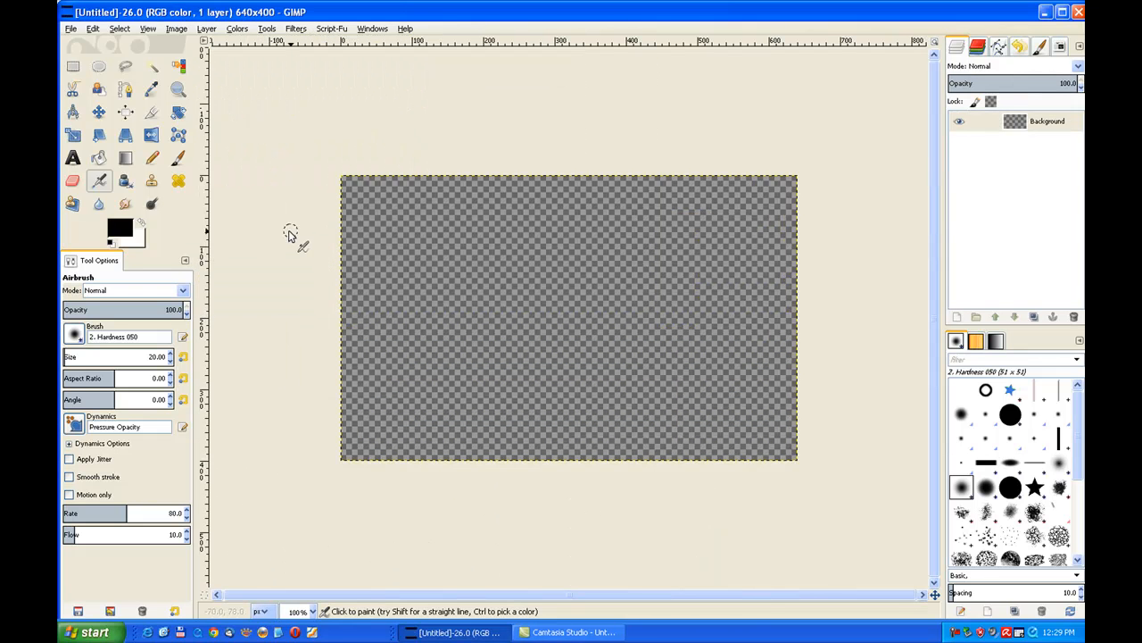
Step: Select a rectangle of about 239 × 155 px in the canvas's upper-left corner and bucket-fill it with black
click(75, 69)
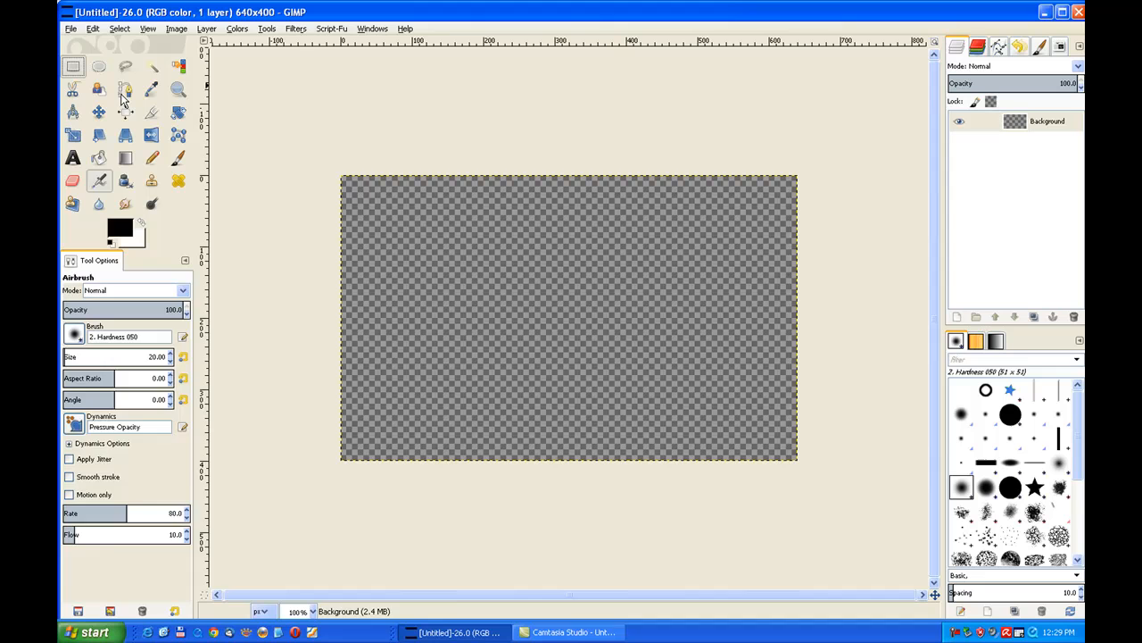
drag(343, 177, 511, 286)
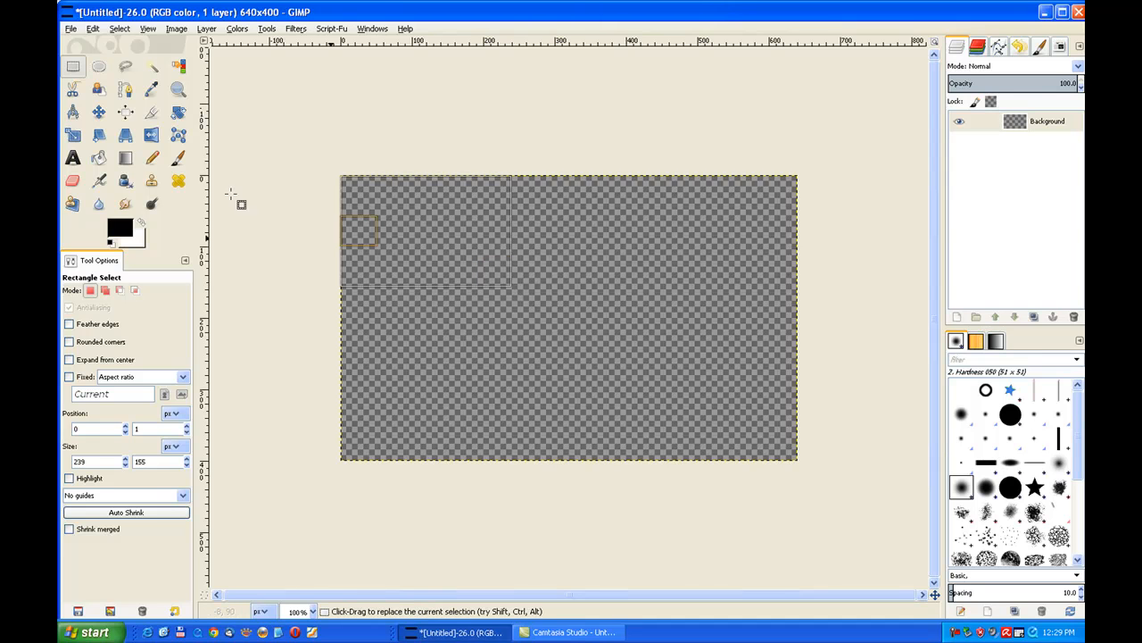
click(99, 159)
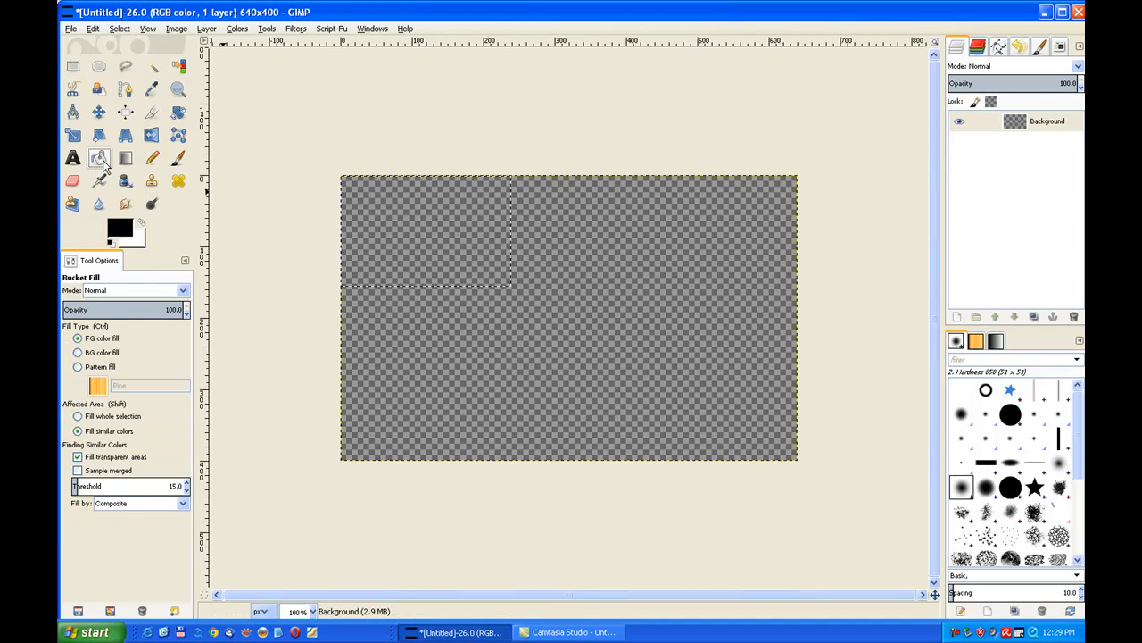
click(463, 230)
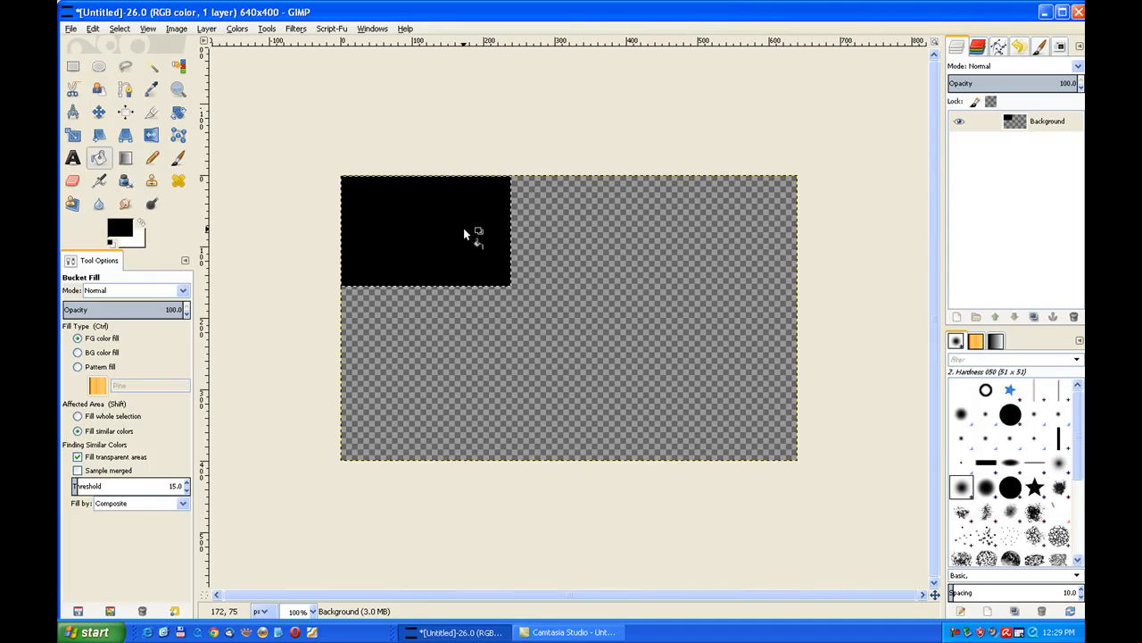
Step: Copy the black rectangle to the clipboard and close the untitled image without saving
click(93, 29)
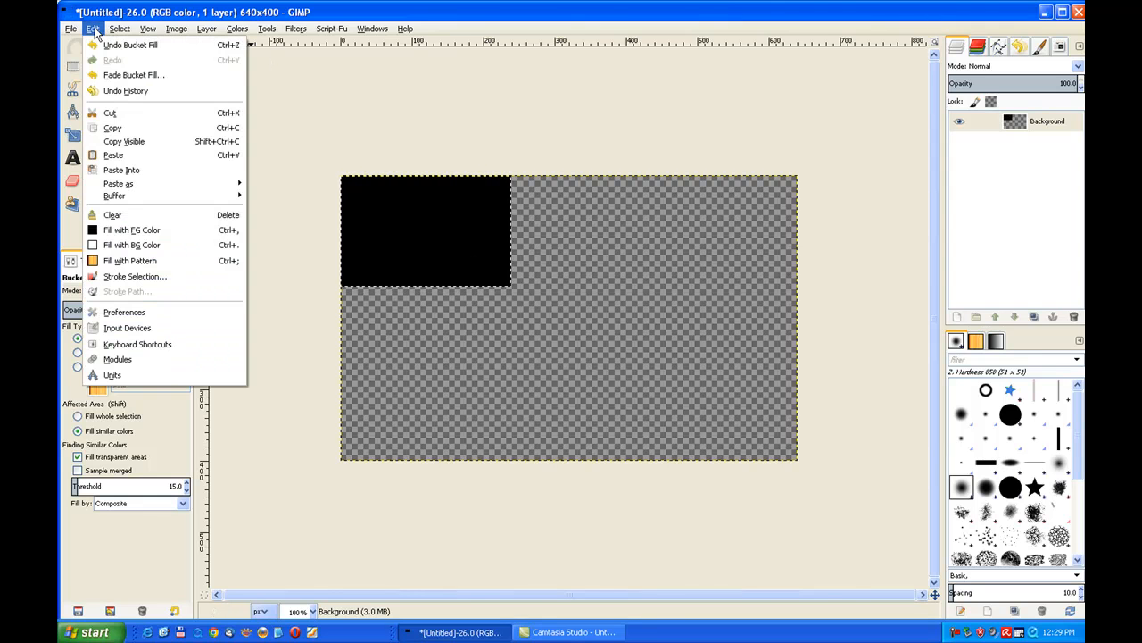
click(113, 129)
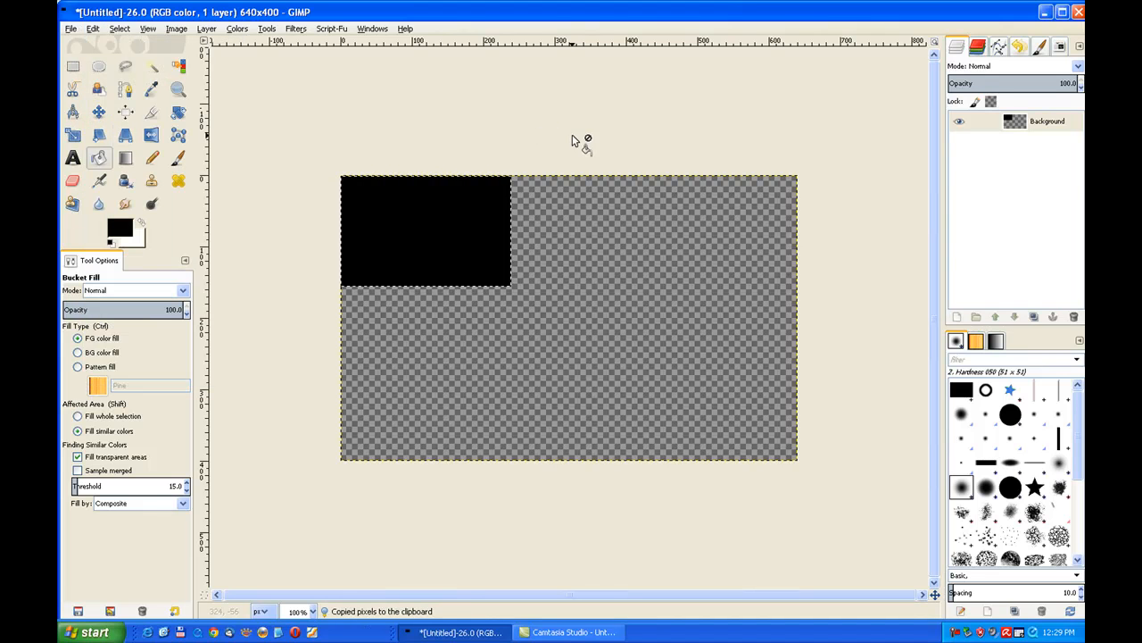
click(1078, 12)
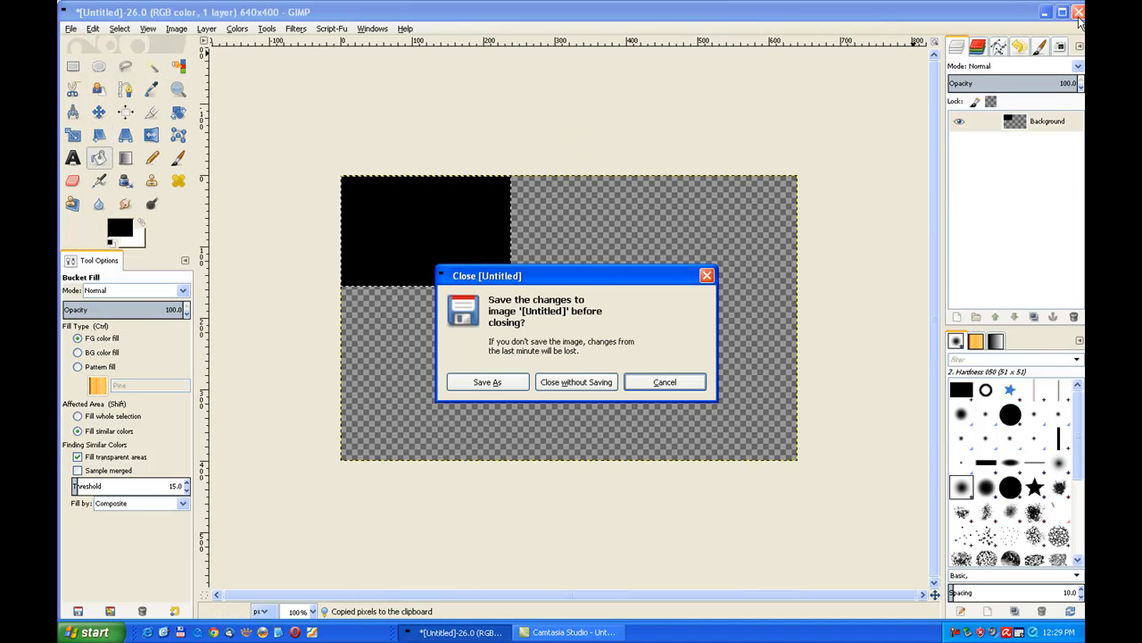
click(582, 381)
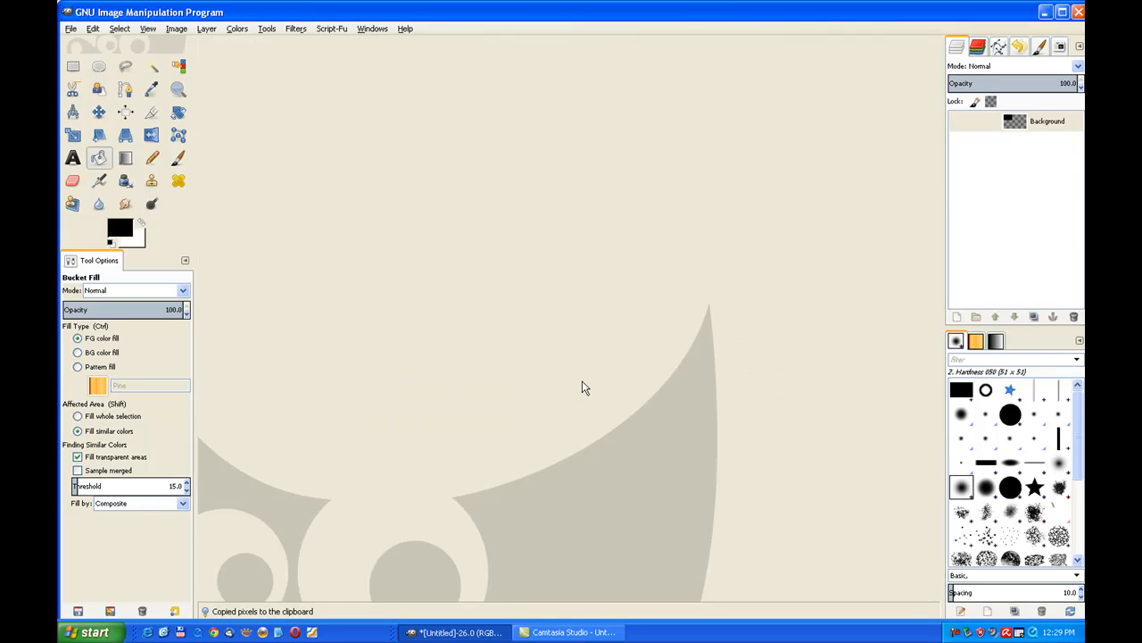
Step: Paste the copied rectangle as a new brush with brush name and file name "honkeny", and refresh the brushes
click(92, 29)
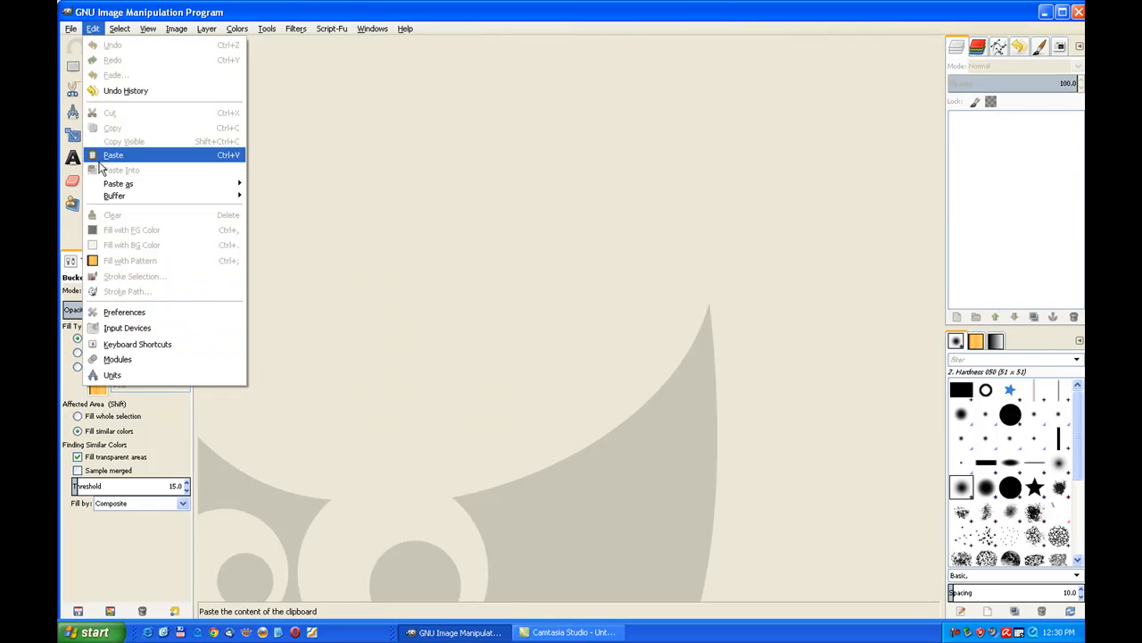
mouse_move(113, 188)
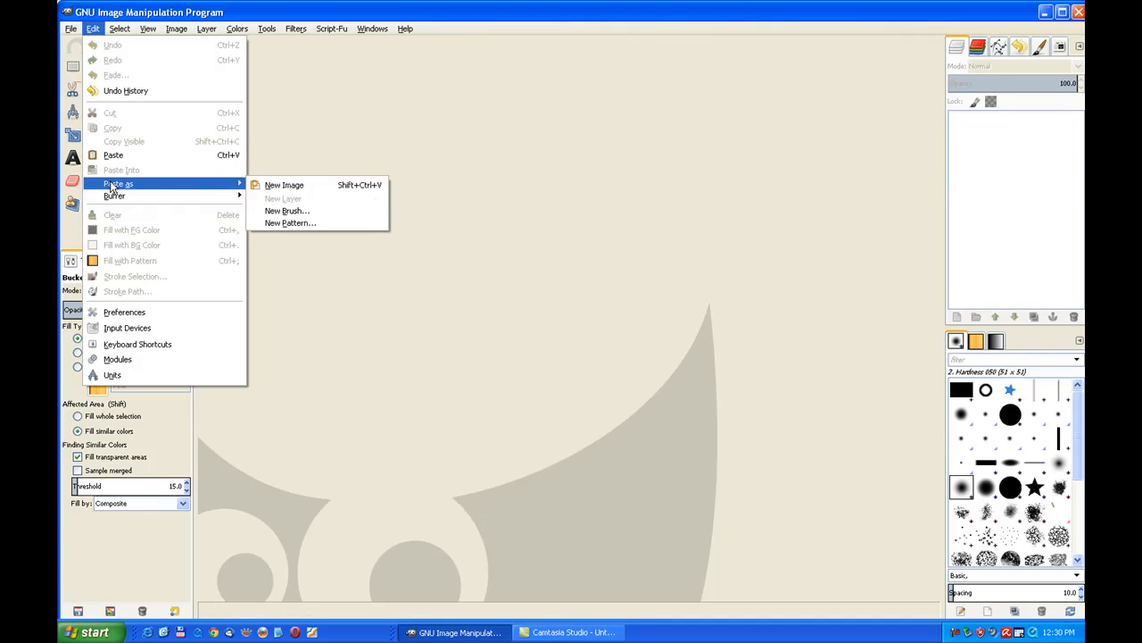
click(314, 212)
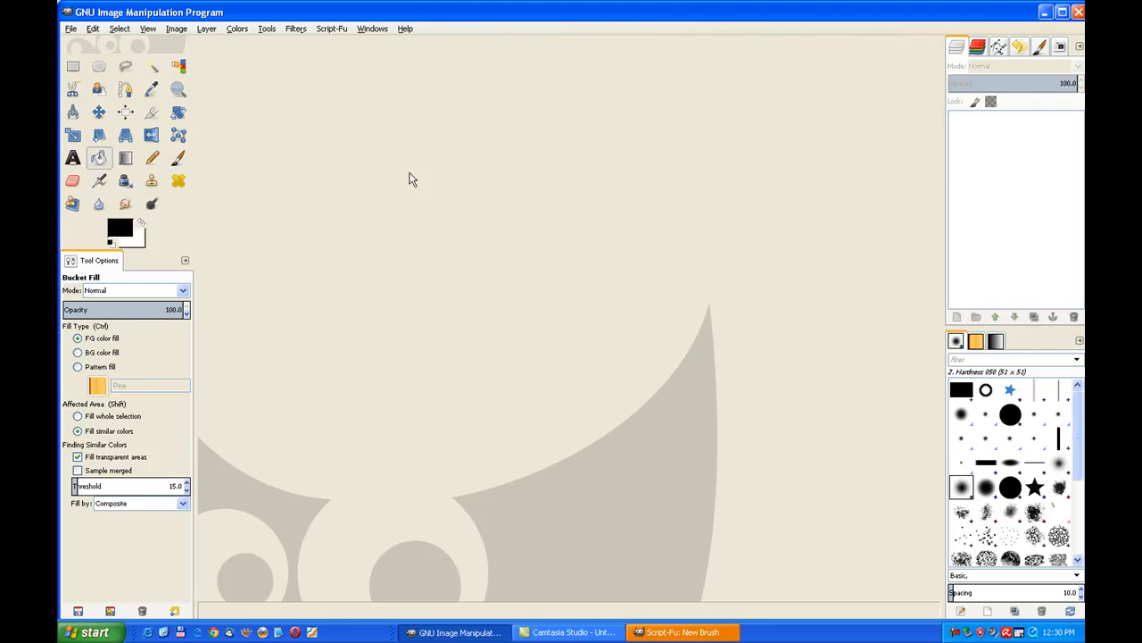
click(683, 632)
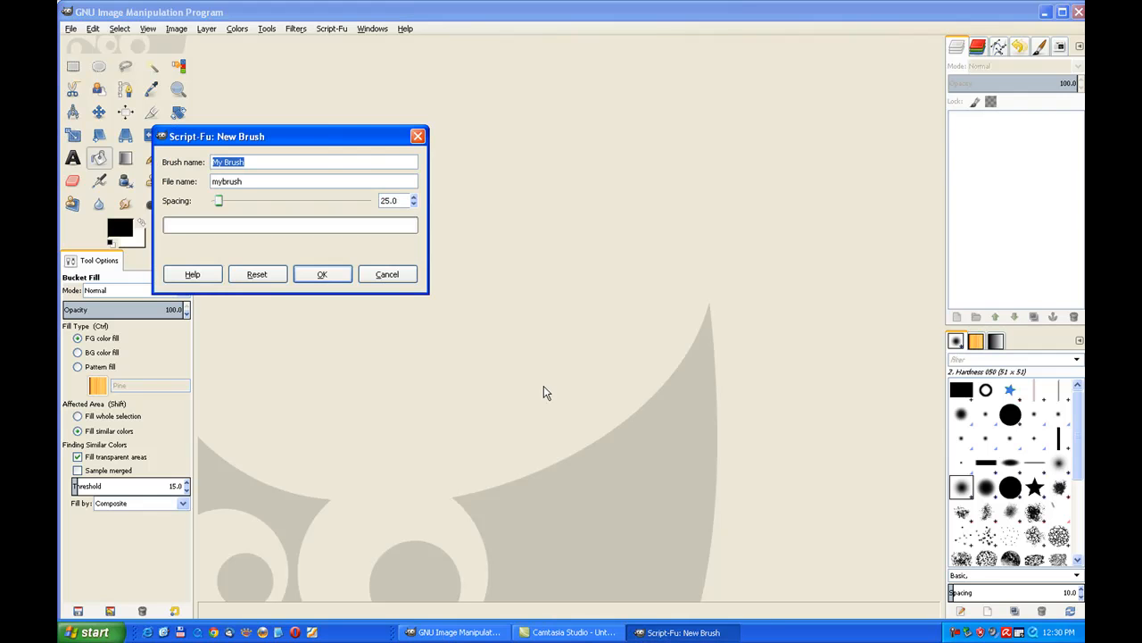
drag(341, 137, 389, 104)
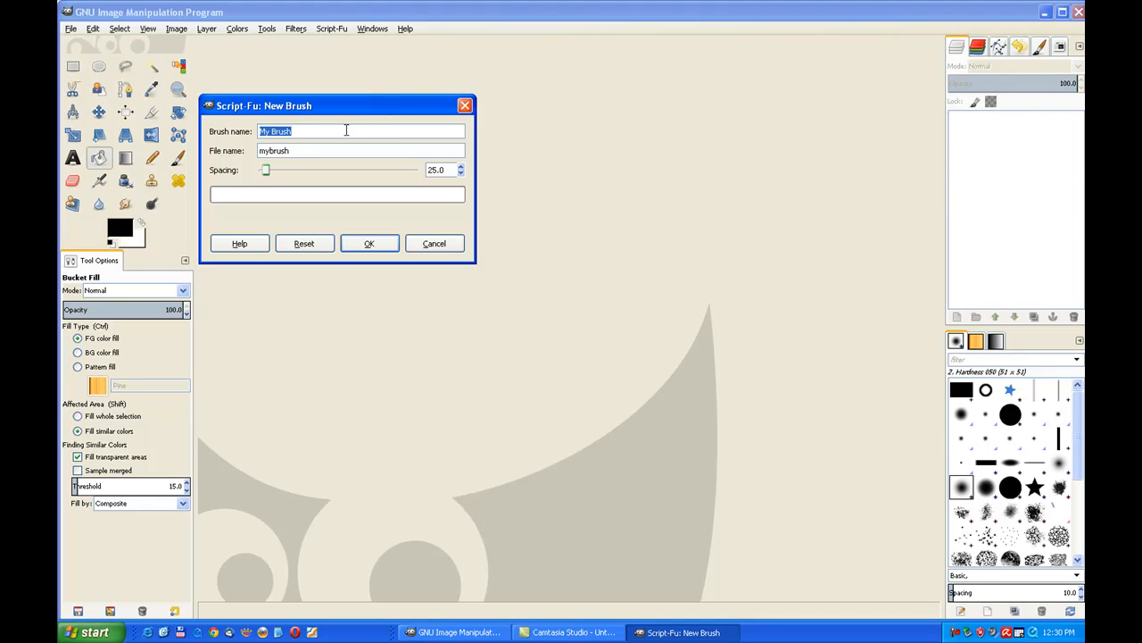
text(honkeny)
double_click(281, 151)
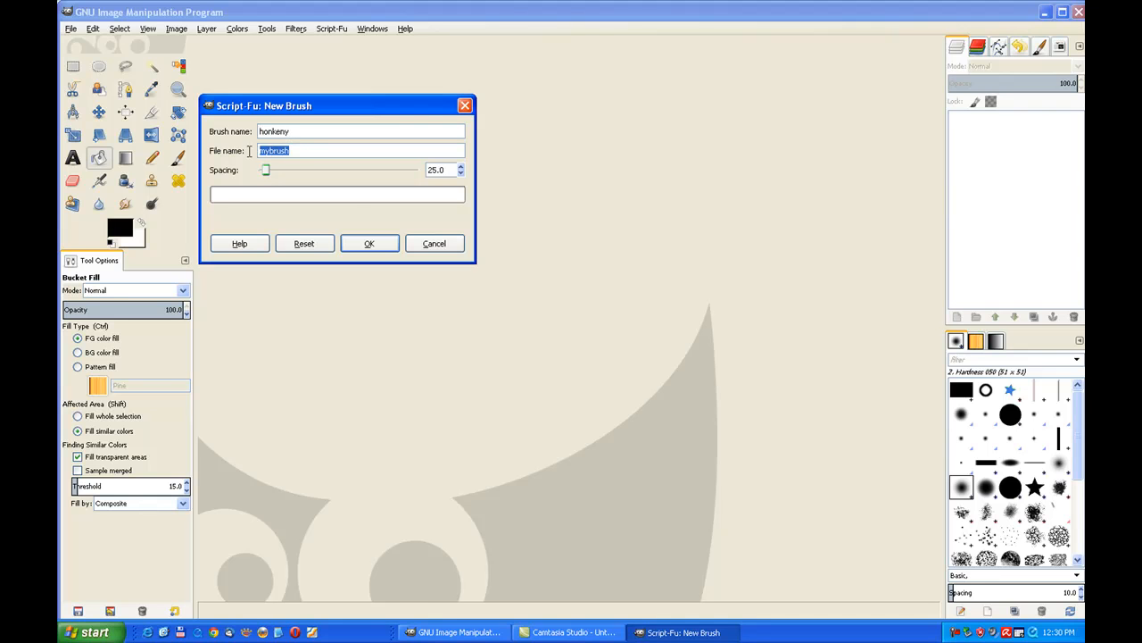
text(honkeny)
click(387, 249)
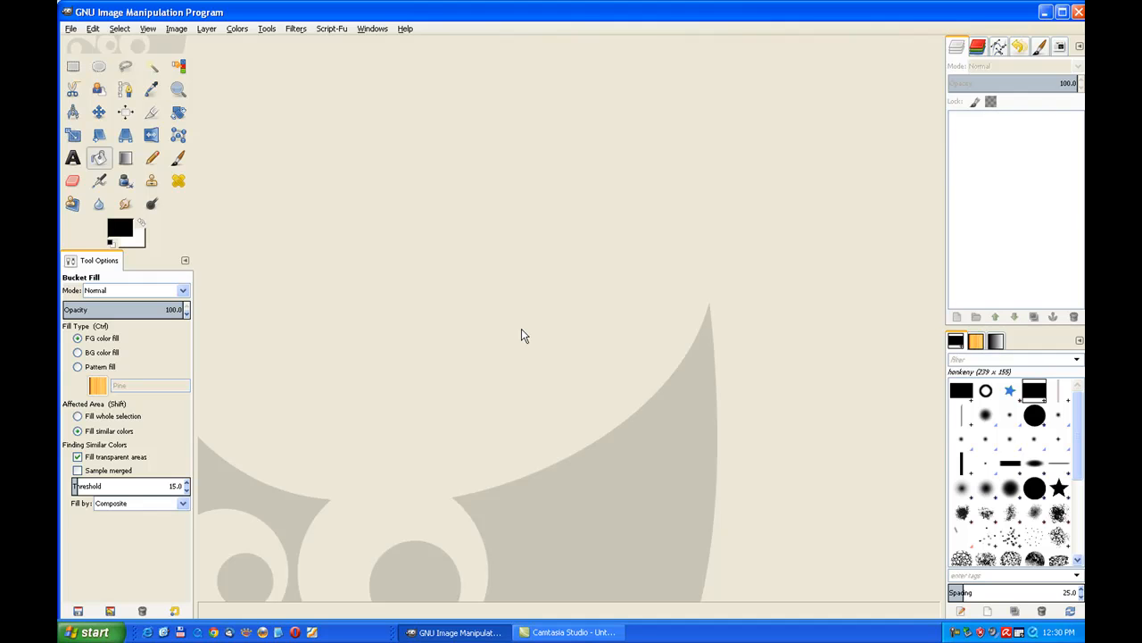
click(1071, 612)
Step: Open the photo DSC_6261.JPG from the 2012-10-03 folder
click(71, 29)
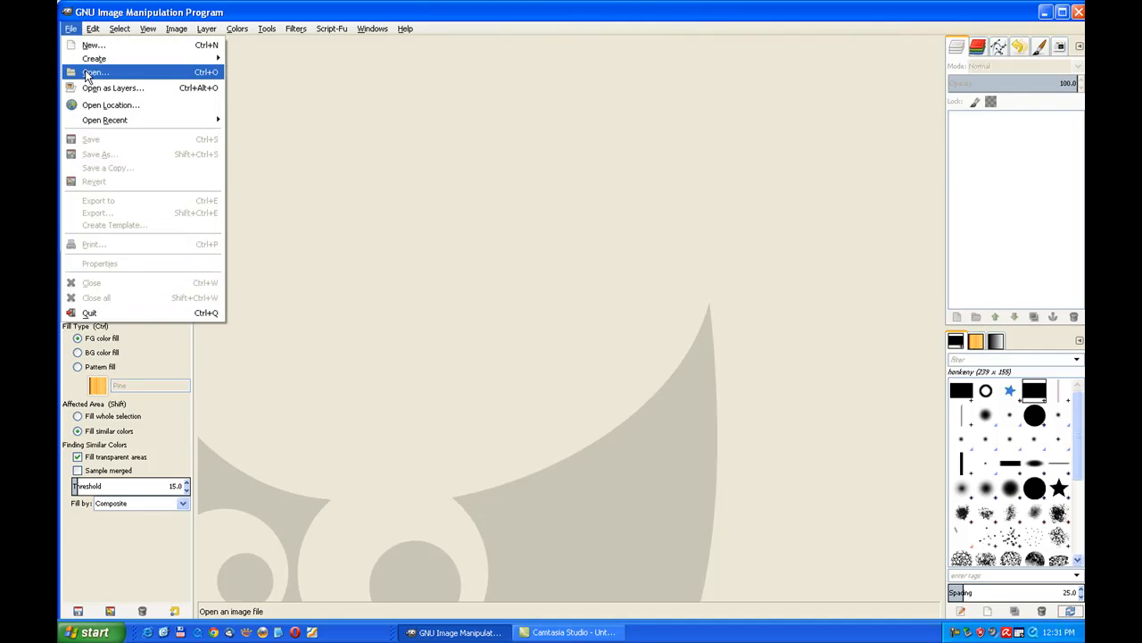
click(85, 75)
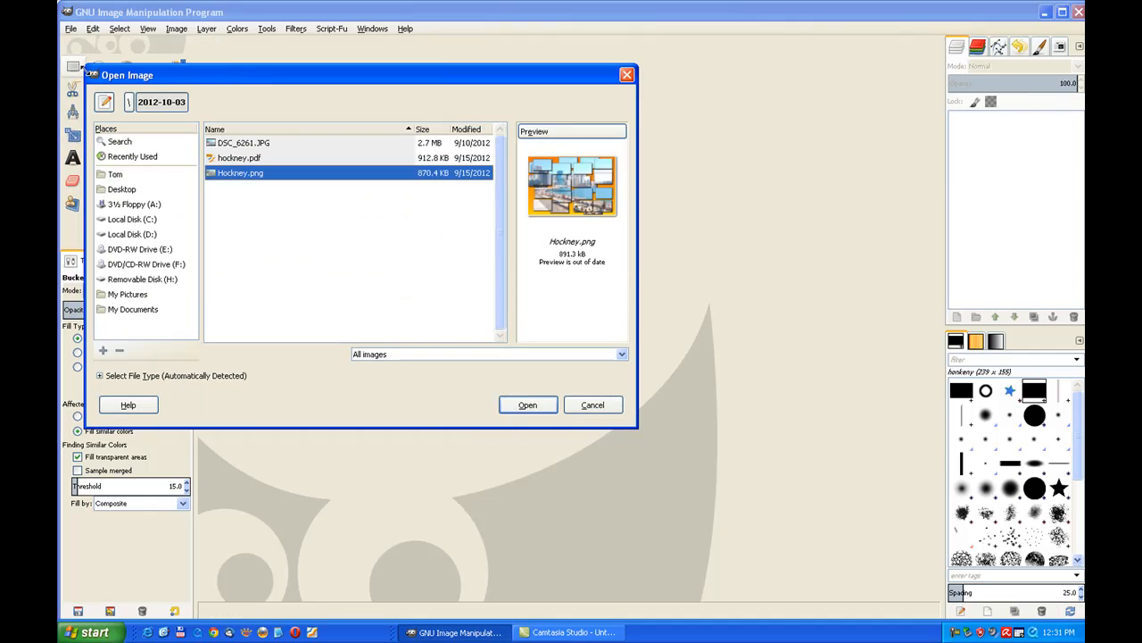
click(227, 144)
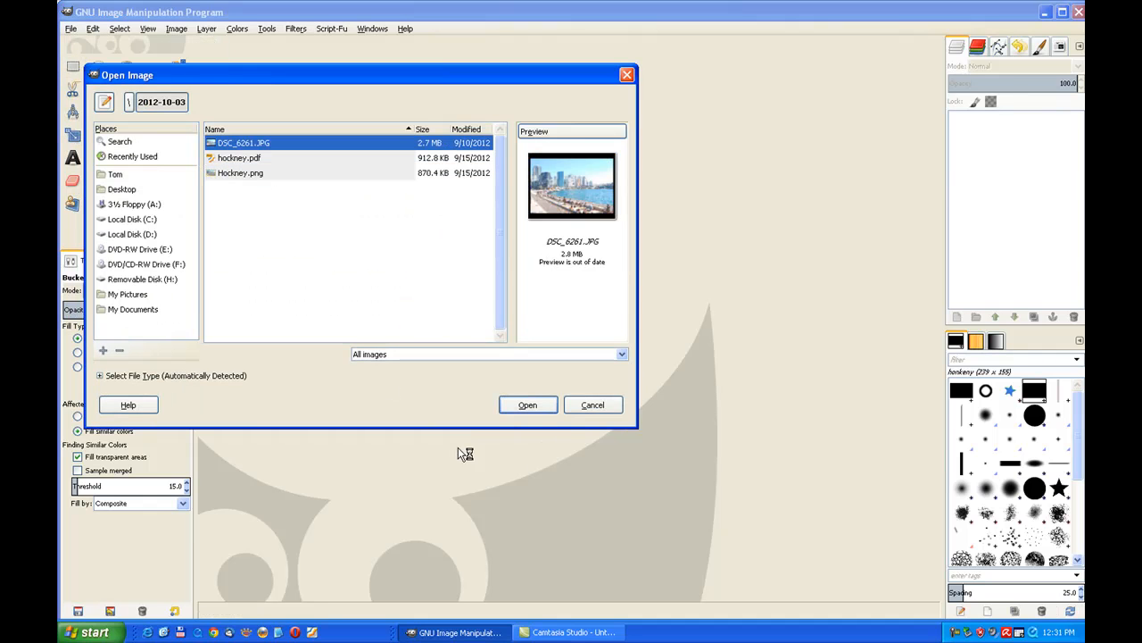
click(528, 405)
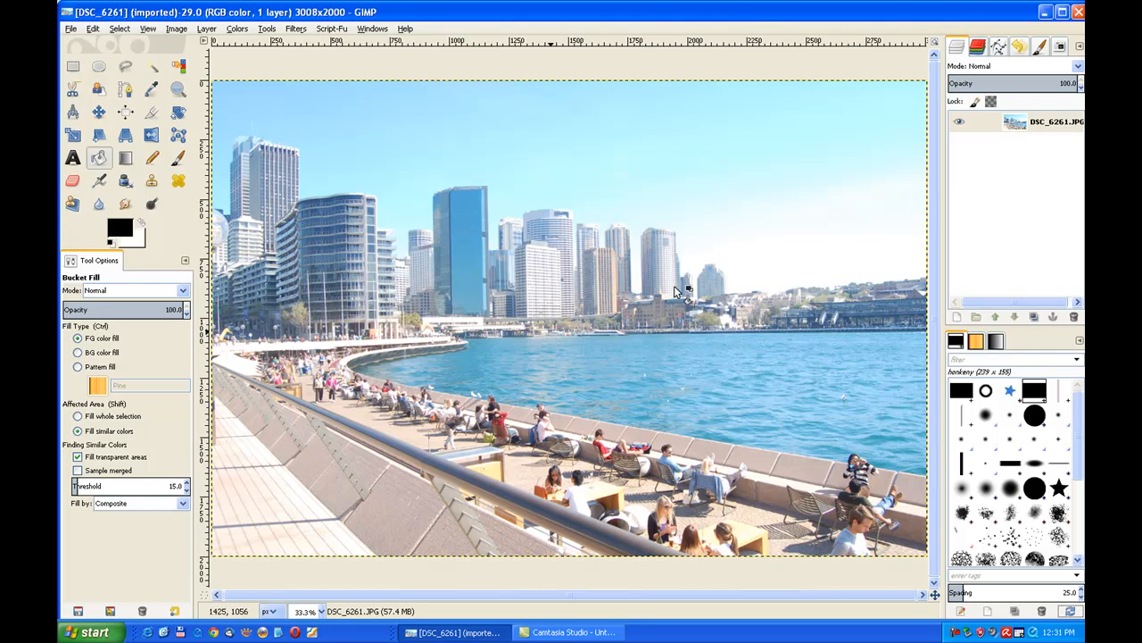
Step: Add an alpha channel to the photo layer and duplicate the layer
right_click(1017, 128)
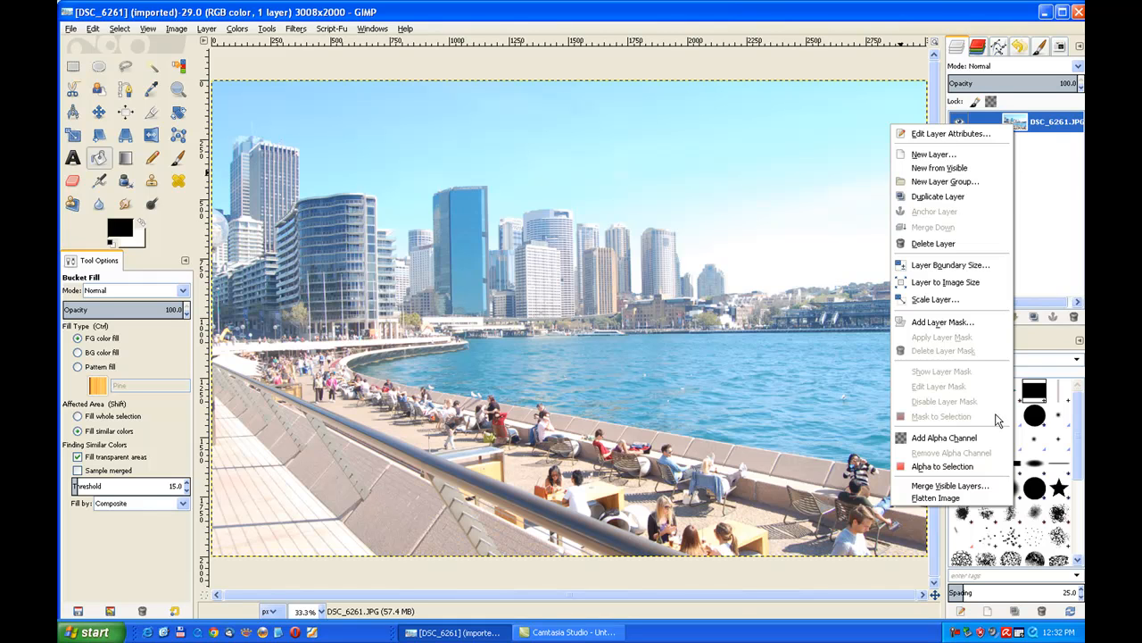
click(994, 437)
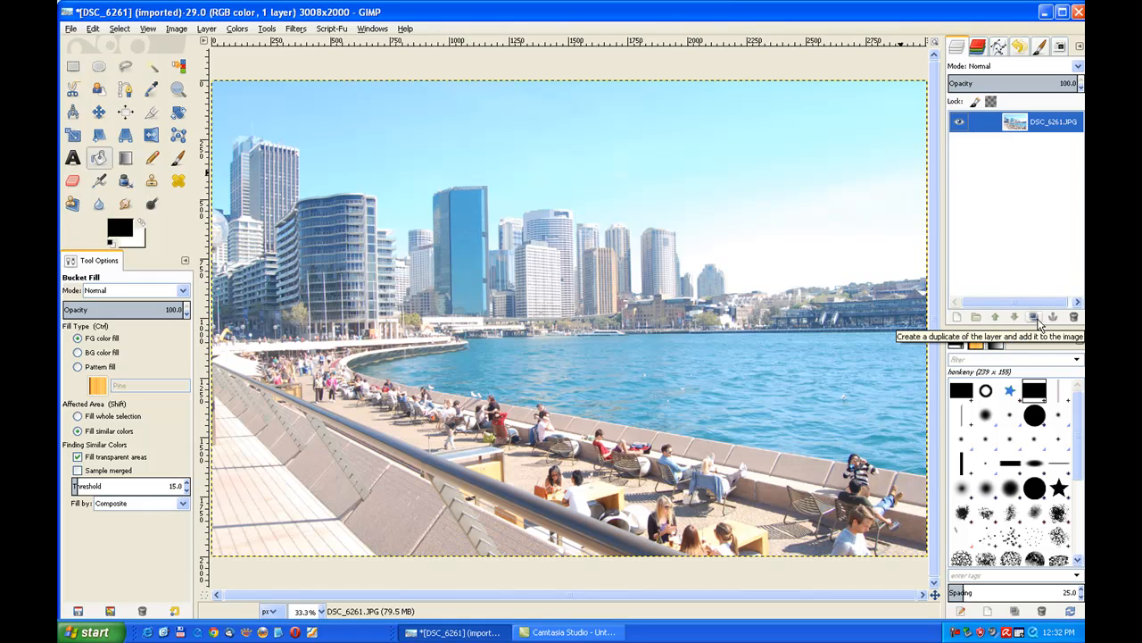
click(1034, 317)
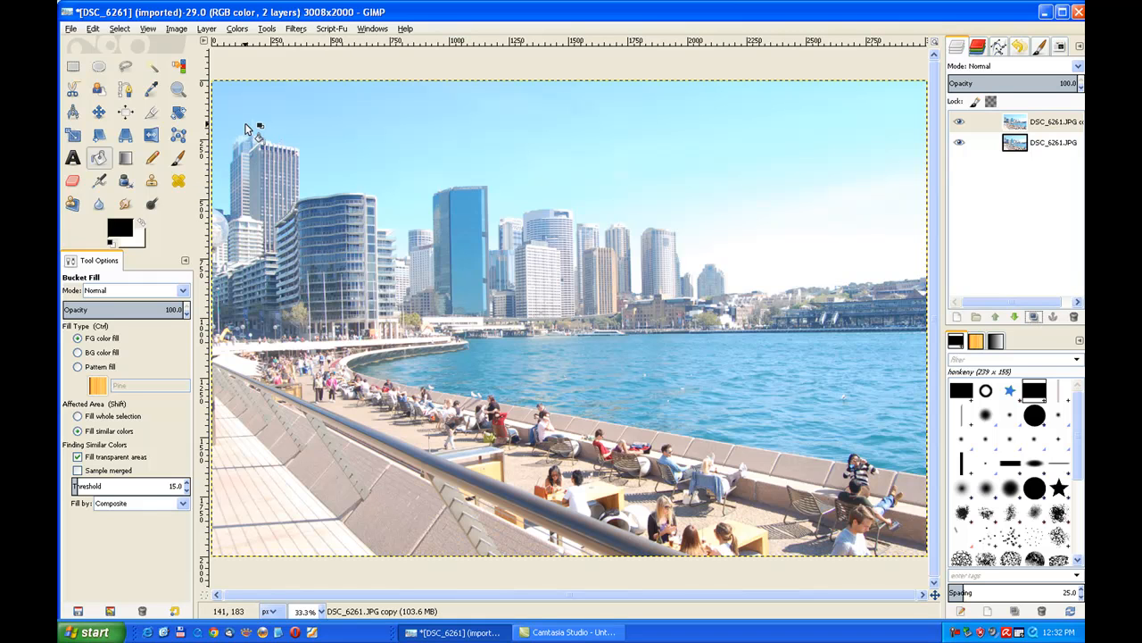
Step: Scale the duplicated photo layer down to about 2816 × 1814 px
click(73, 135)
click(262, 145)
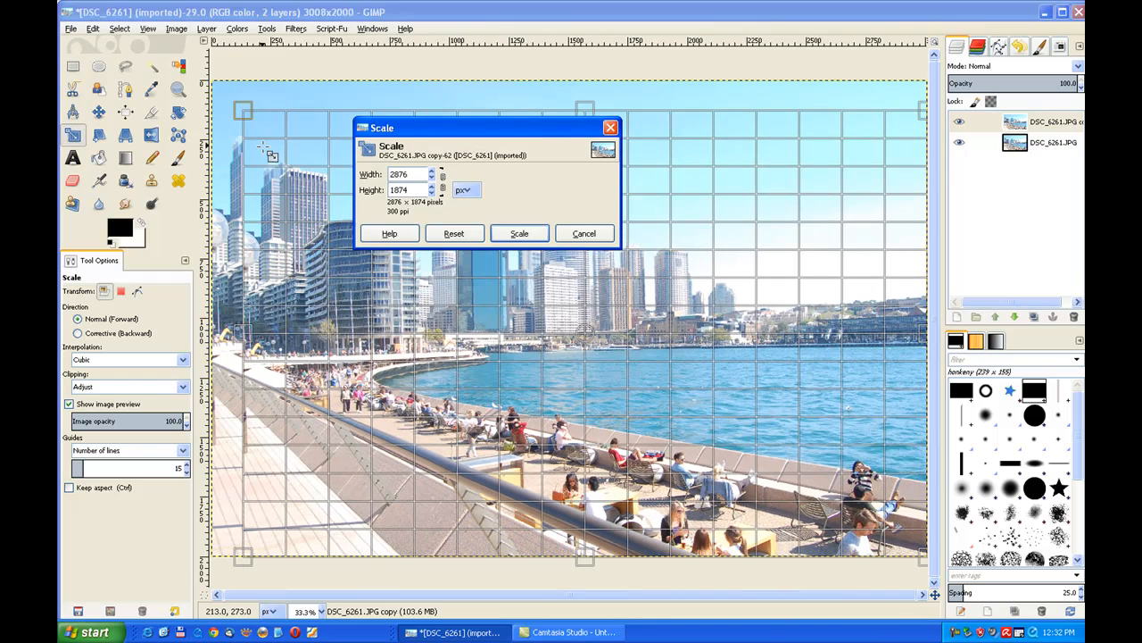
drag(262, 147, 271, 149)
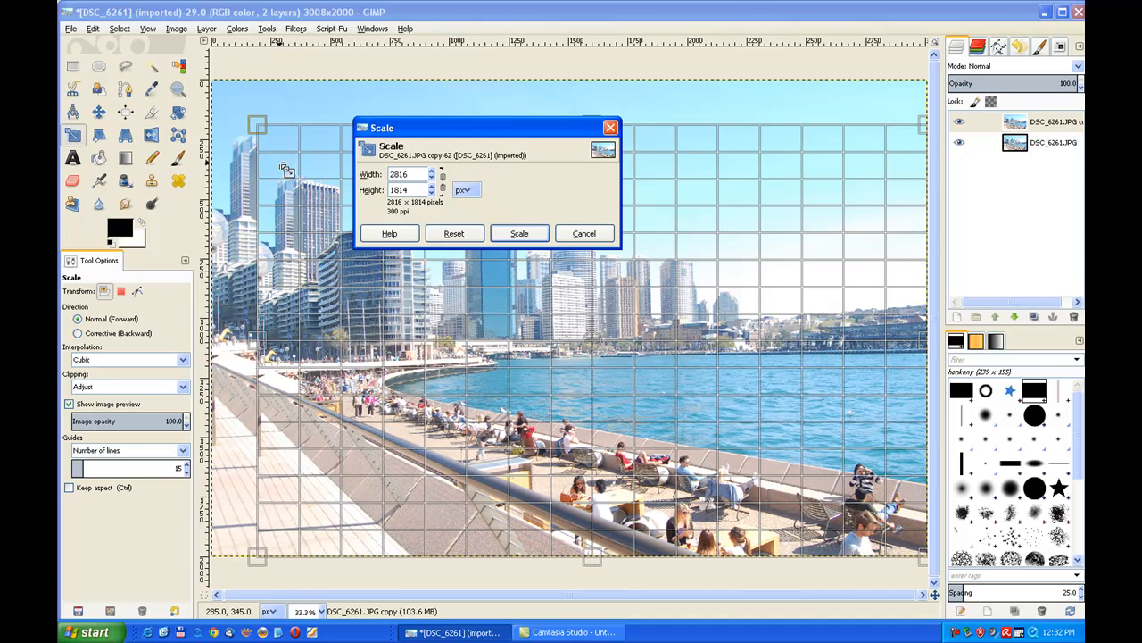
click(536, 236)
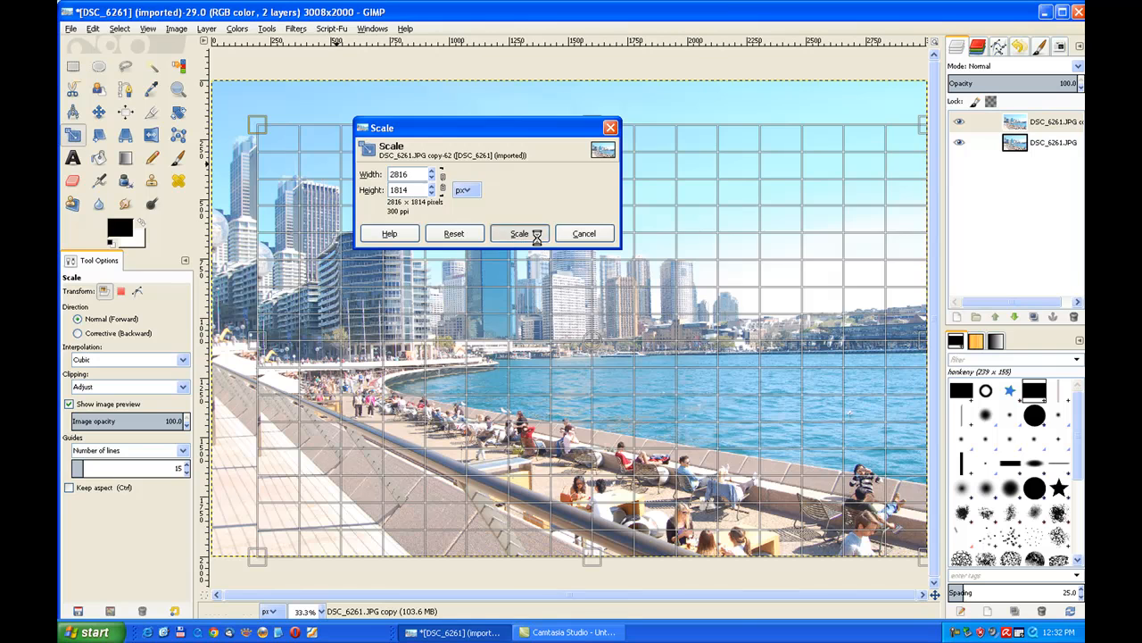
Step: Move the scaled copy, as the active layer, to the centre of the canvas so the original shows evenly around it
click(98, 112)
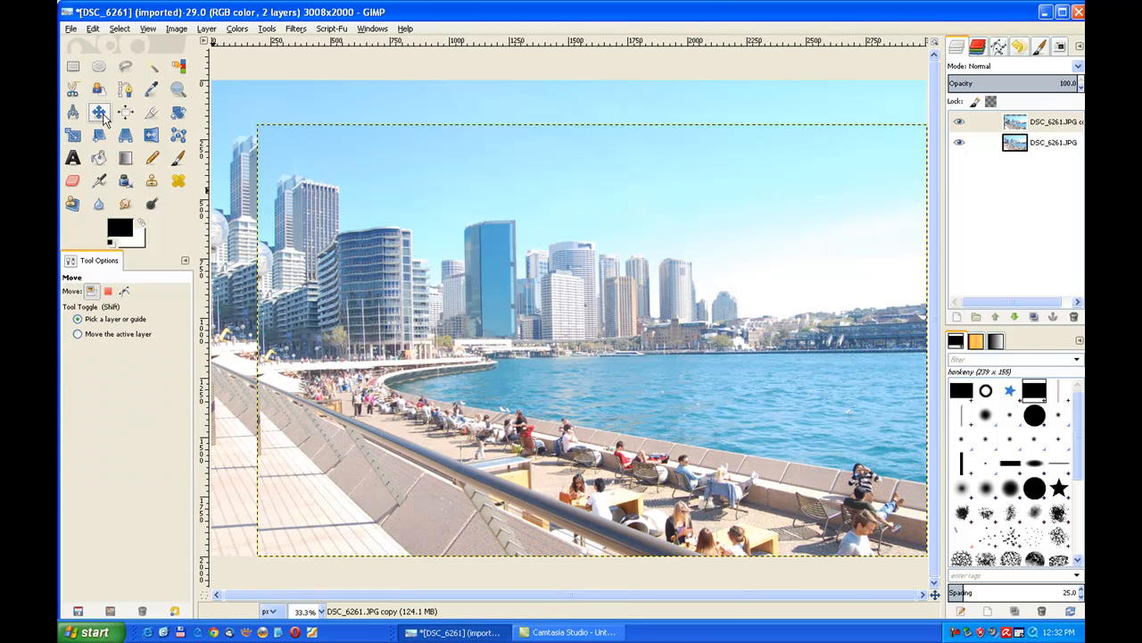
click(90, 335)
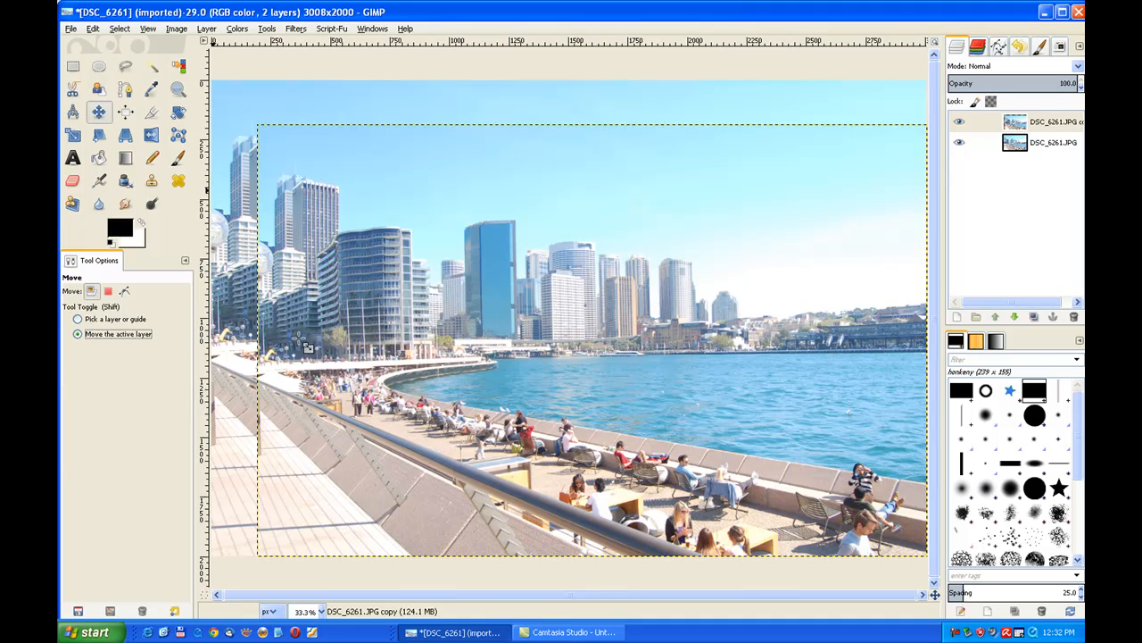
drag(575, 354, 552, 337)
drag(553, 335, 553, 336)
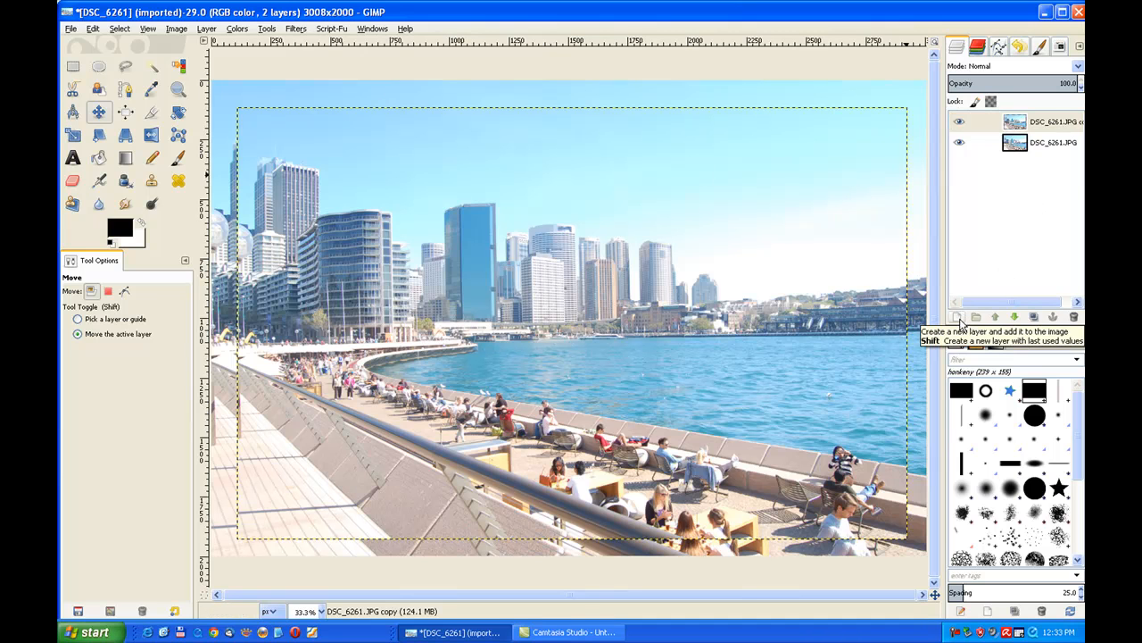
Step: Add two new transparent layers of 3008 × 2000 px above the scaled photo copy
click(958, 318)
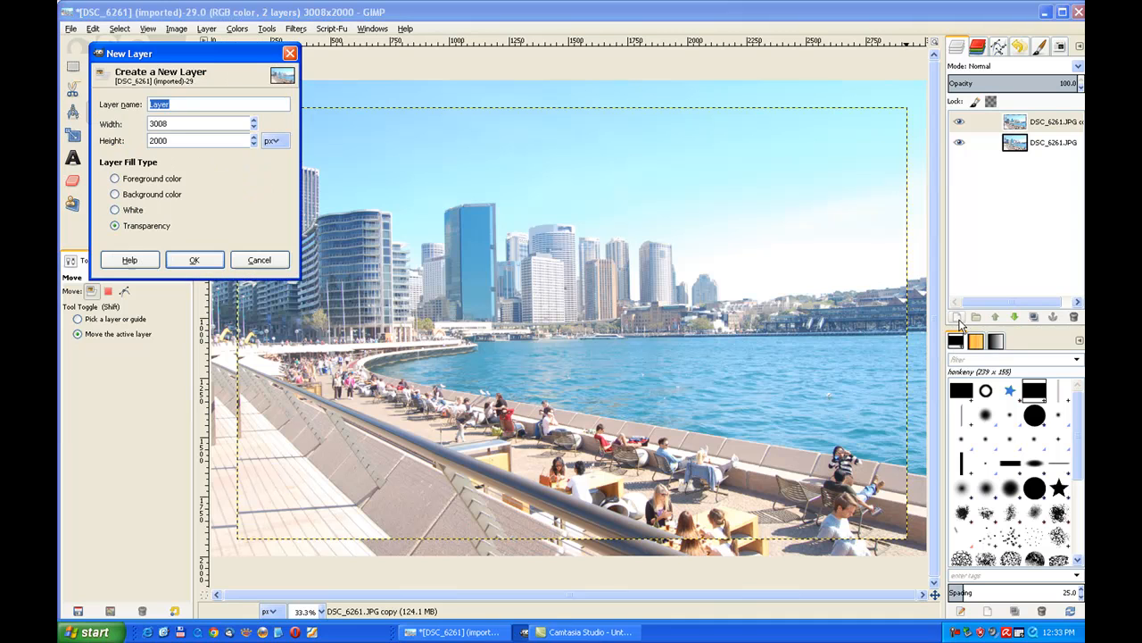
drag(212, 49, 479, 97)
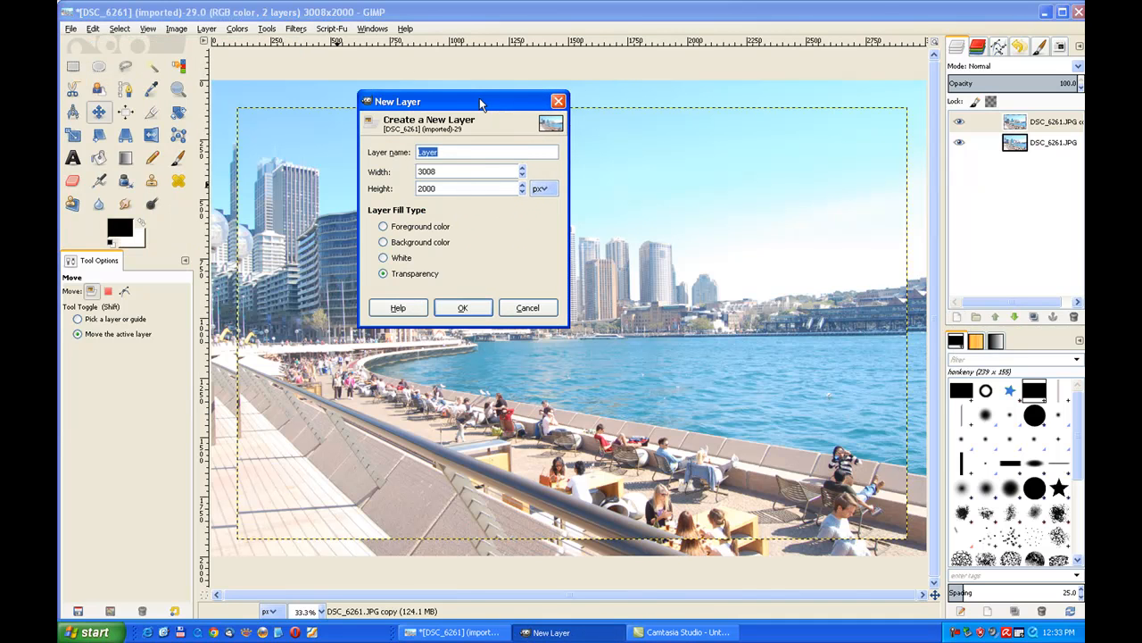
click(459, 308)
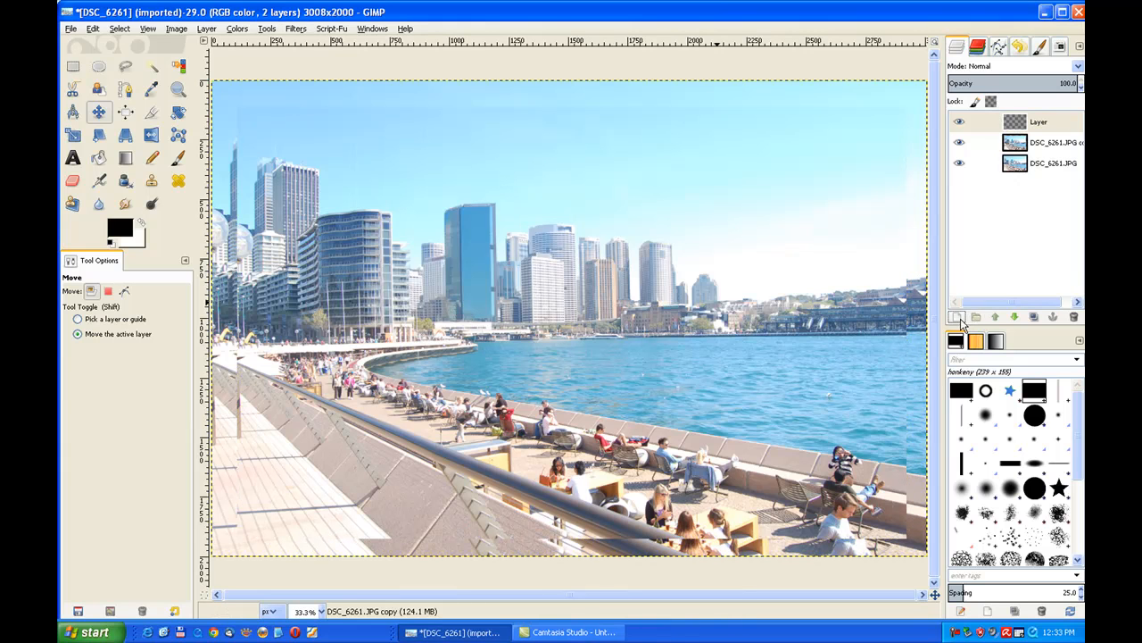
click(956, 316)
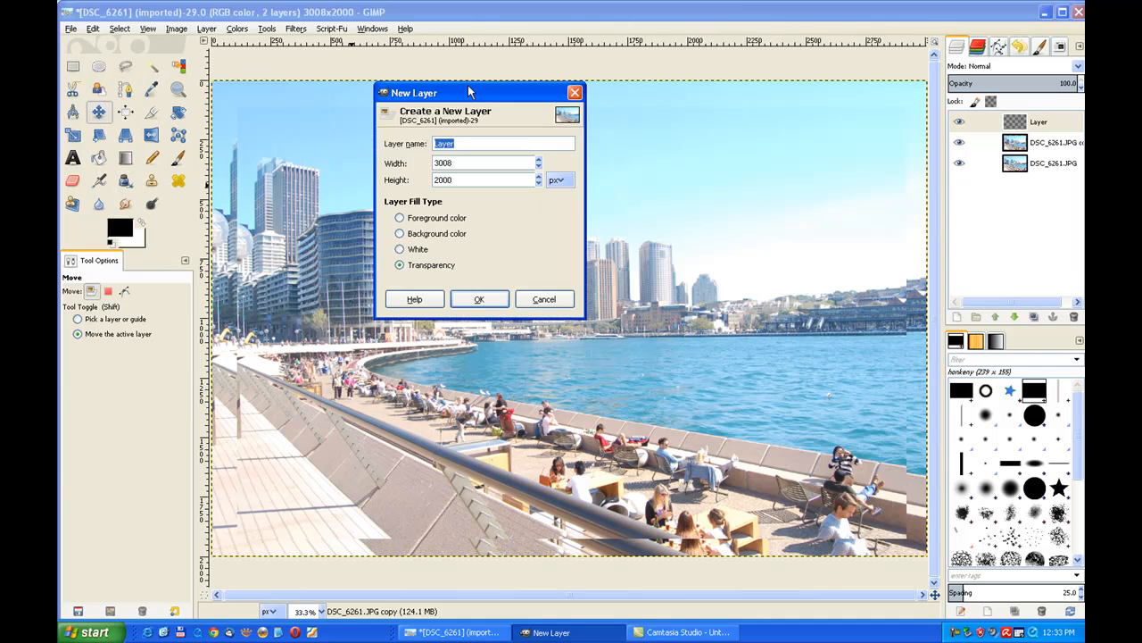
click(479, 300)
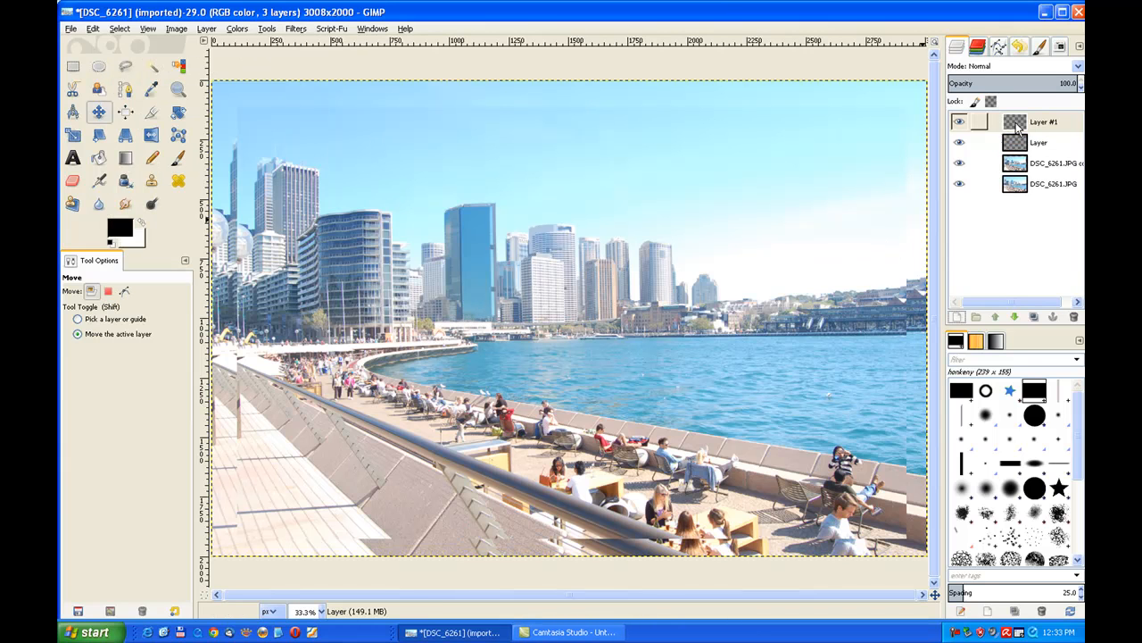
Step: Move the uppermost empty layer down to between the two photo layers, and hide the original photo layer
drag(1024, 129, 1022, 173)
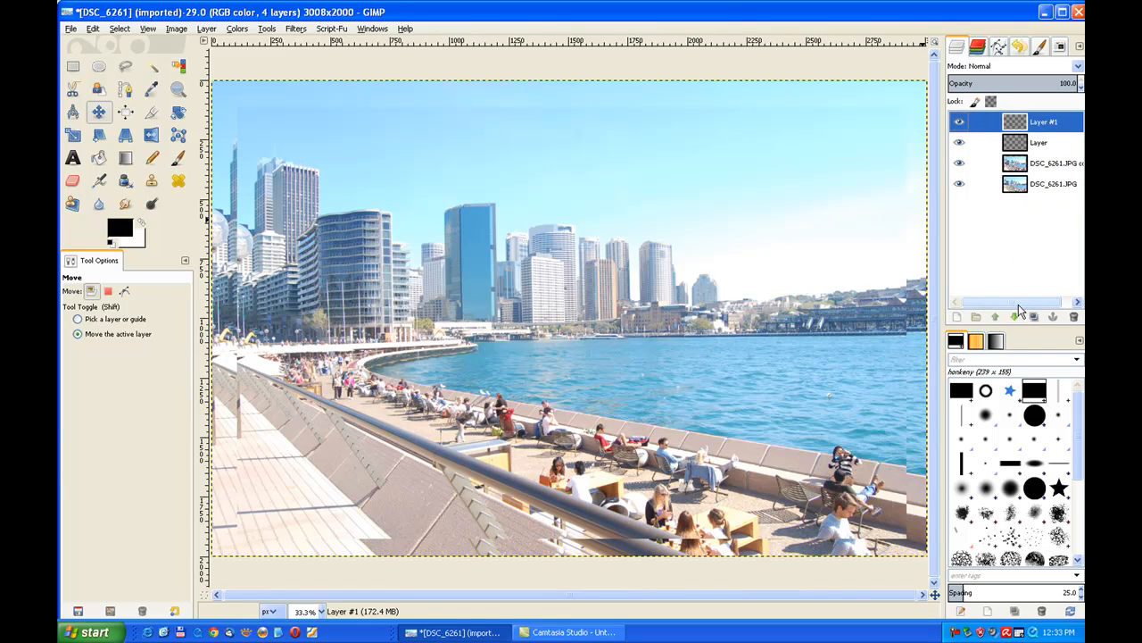
click(1015, 317)
click(1015, 316)
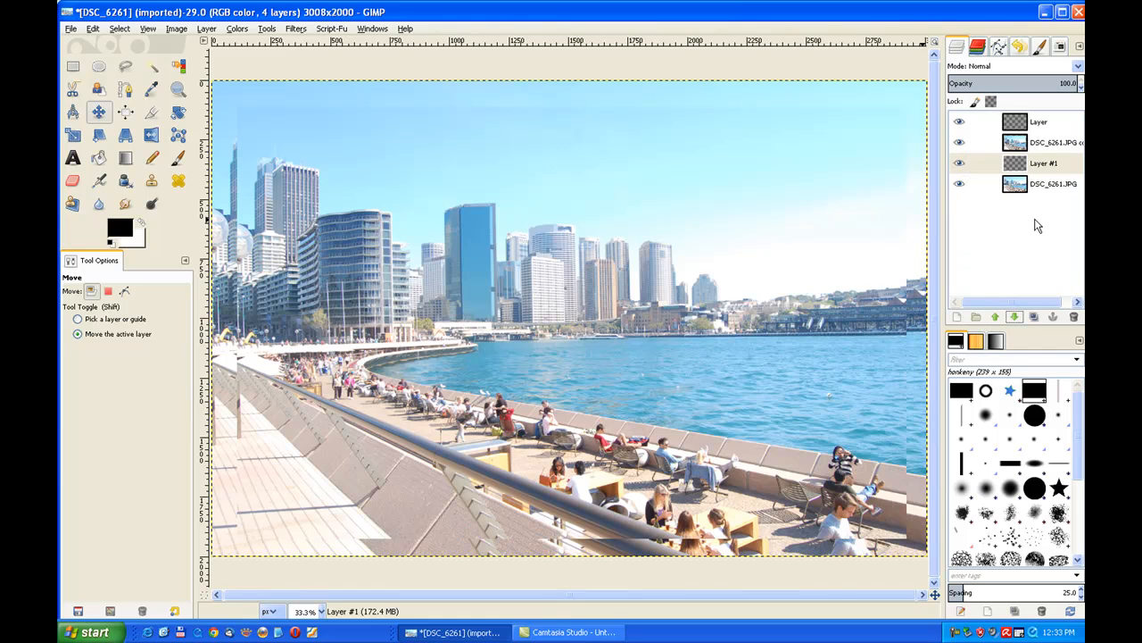
click(1021, 192)
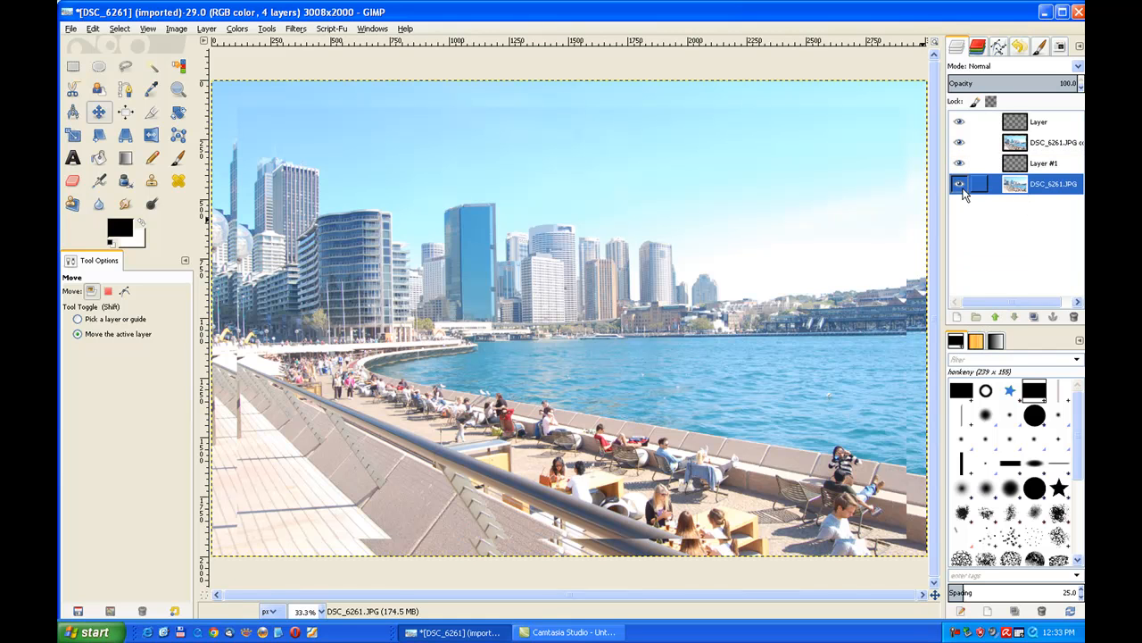
click(959, 185)
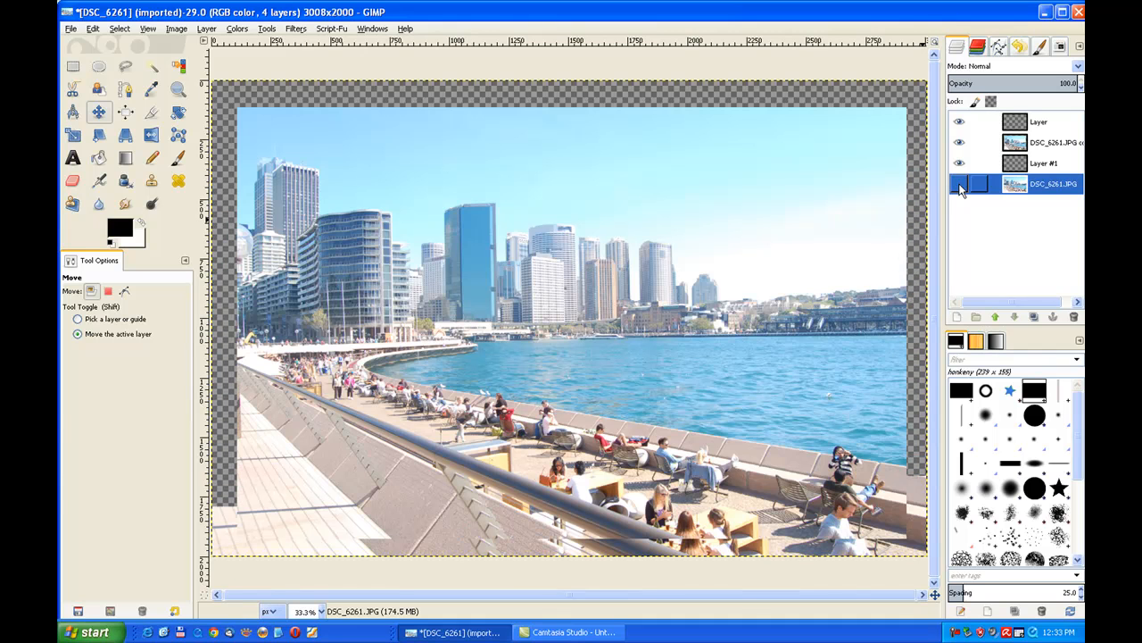
Step: On the top transparent layer, stamp 16 black rectangles in loosely staggered, non-overlapping rows across the photo using the Paintbrush with the honkeny brush
key(p)
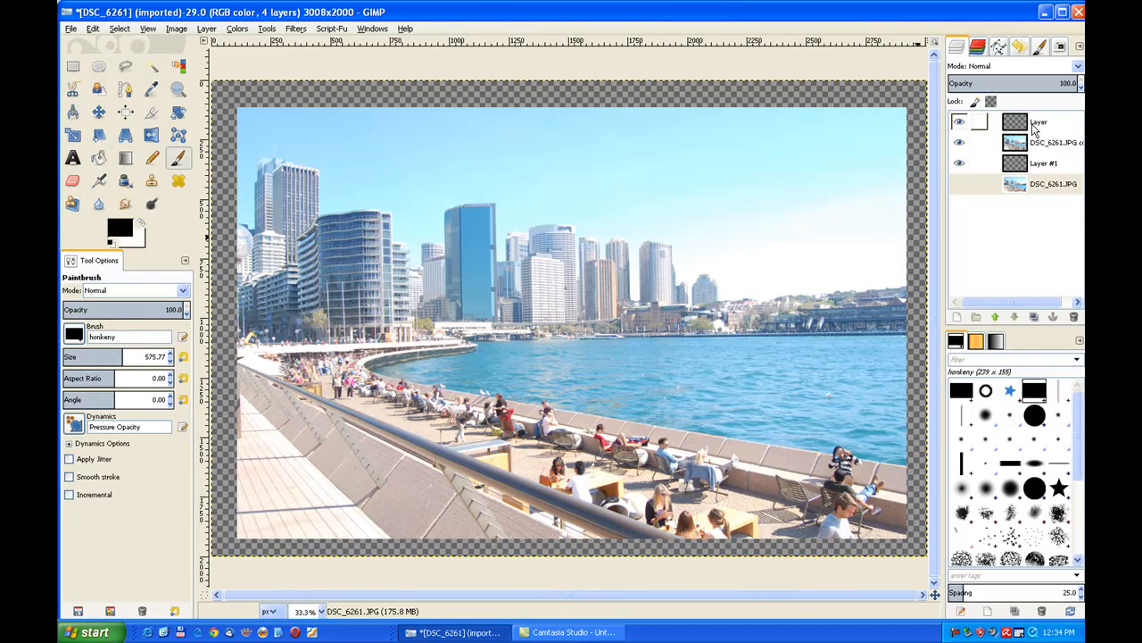
click(1035, 126)
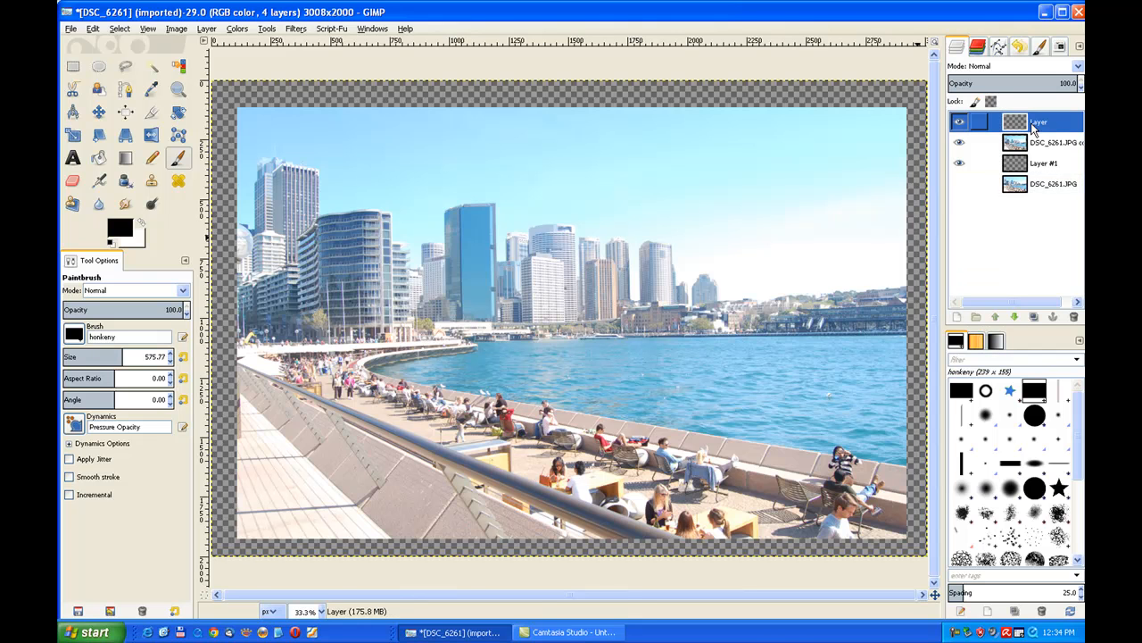
click(178, 159)
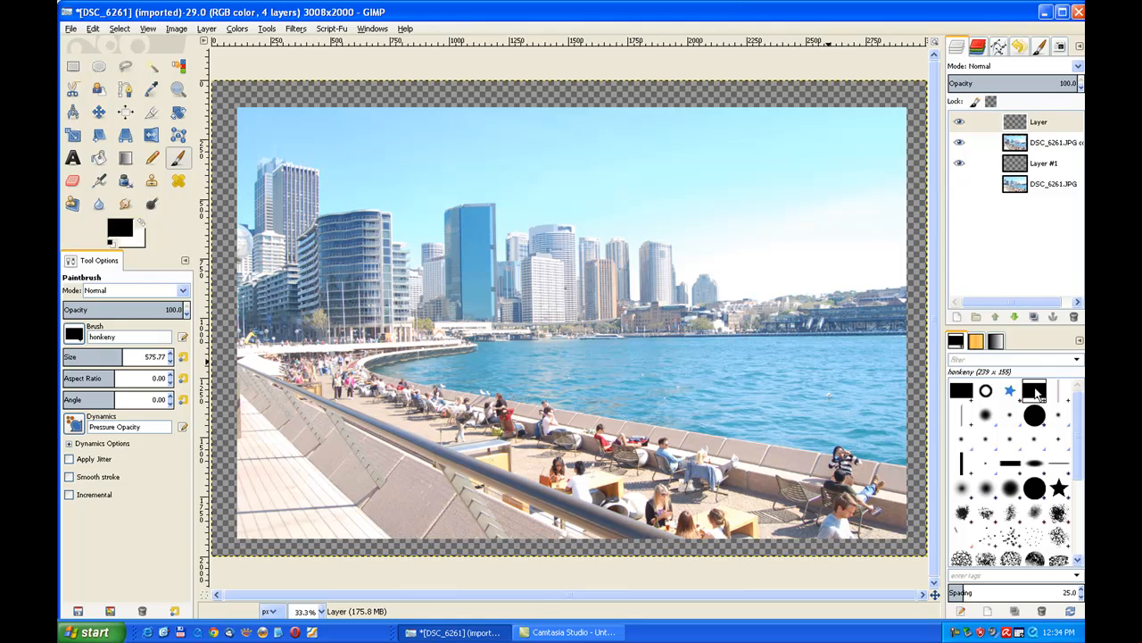
click(326, 170)
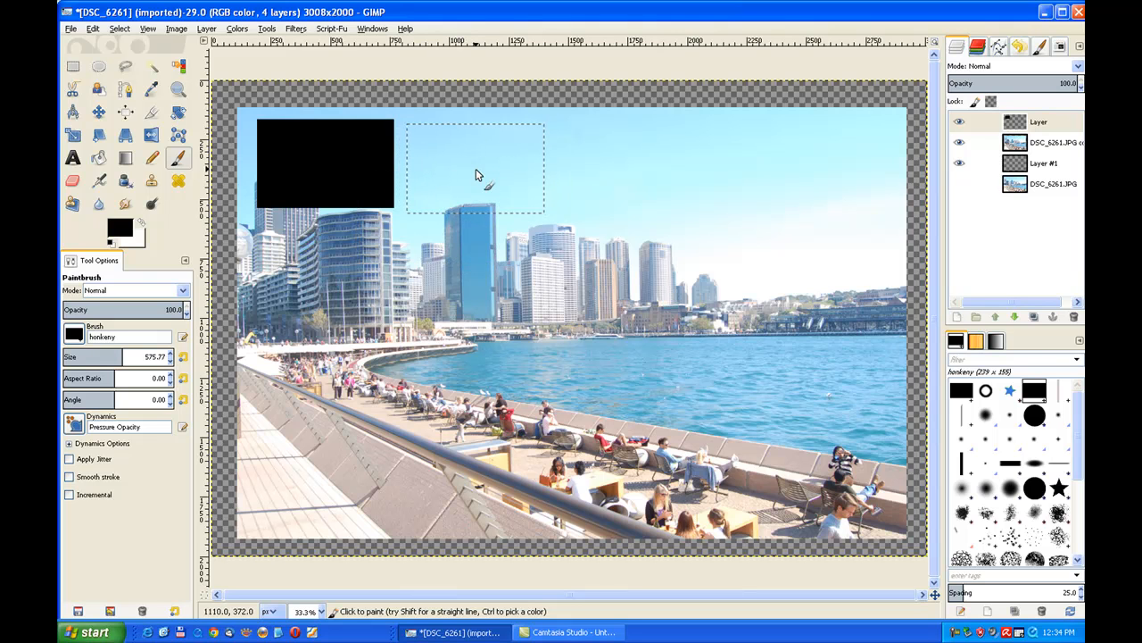
click(471, 207)
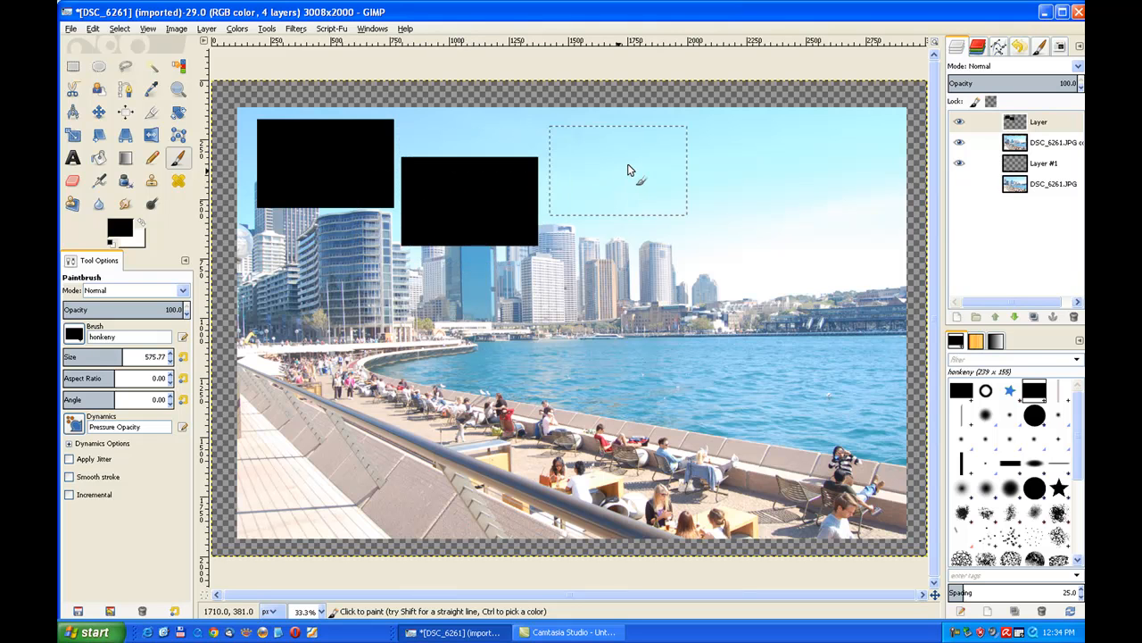
click(620, 163)
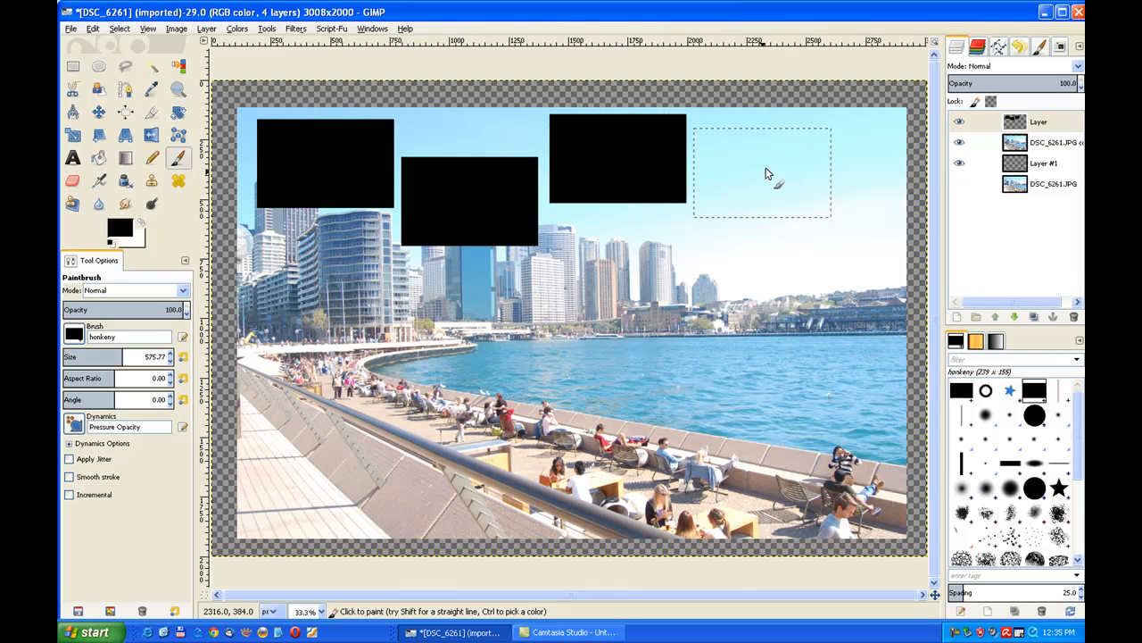
click(765, 167)
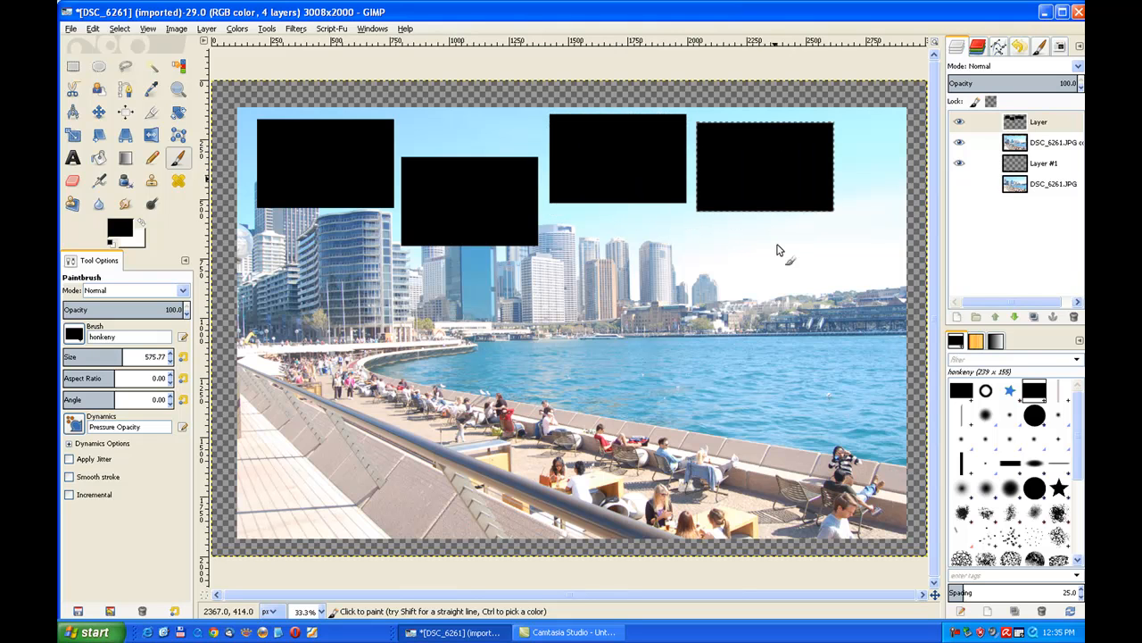
click(827, 268)
click(668, 271)
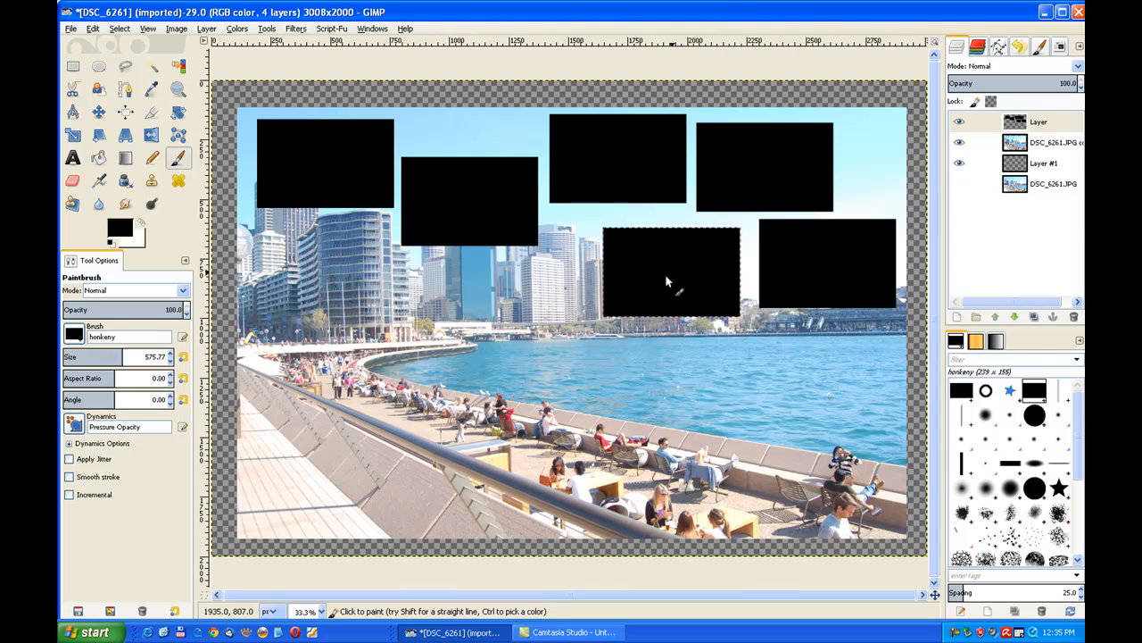
click(515, 298)
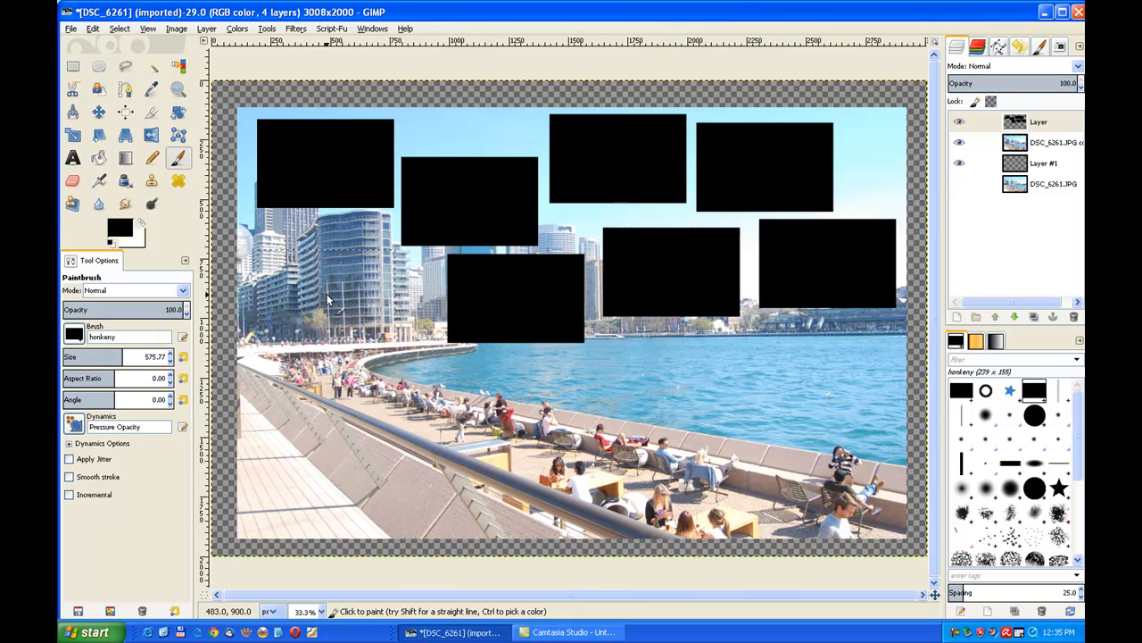
click(323, 281)
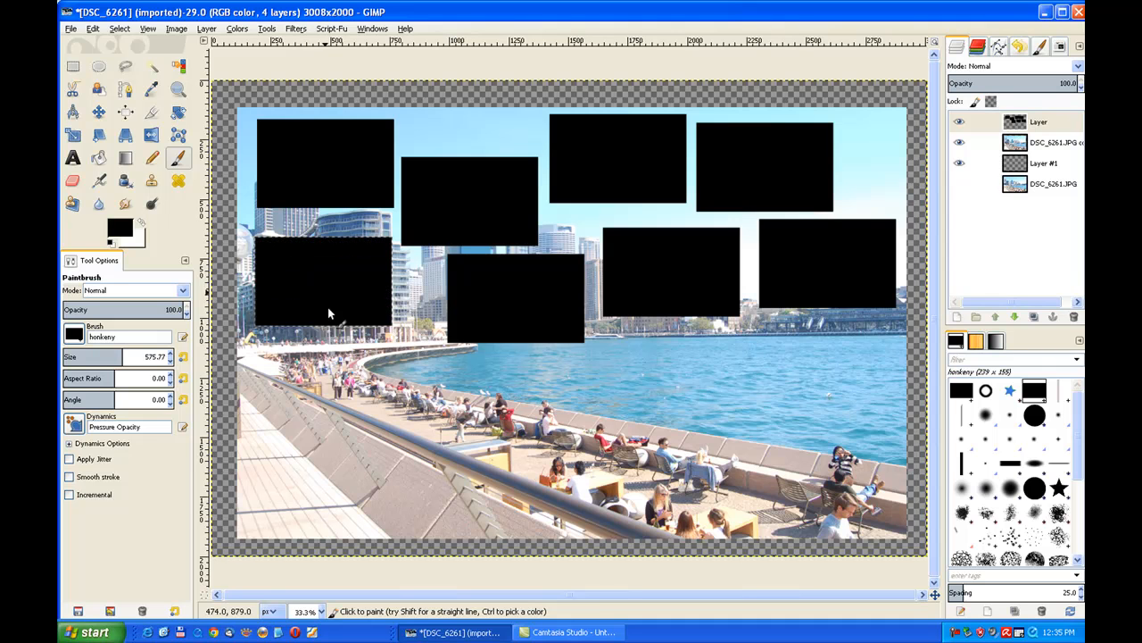
click(359, 387)
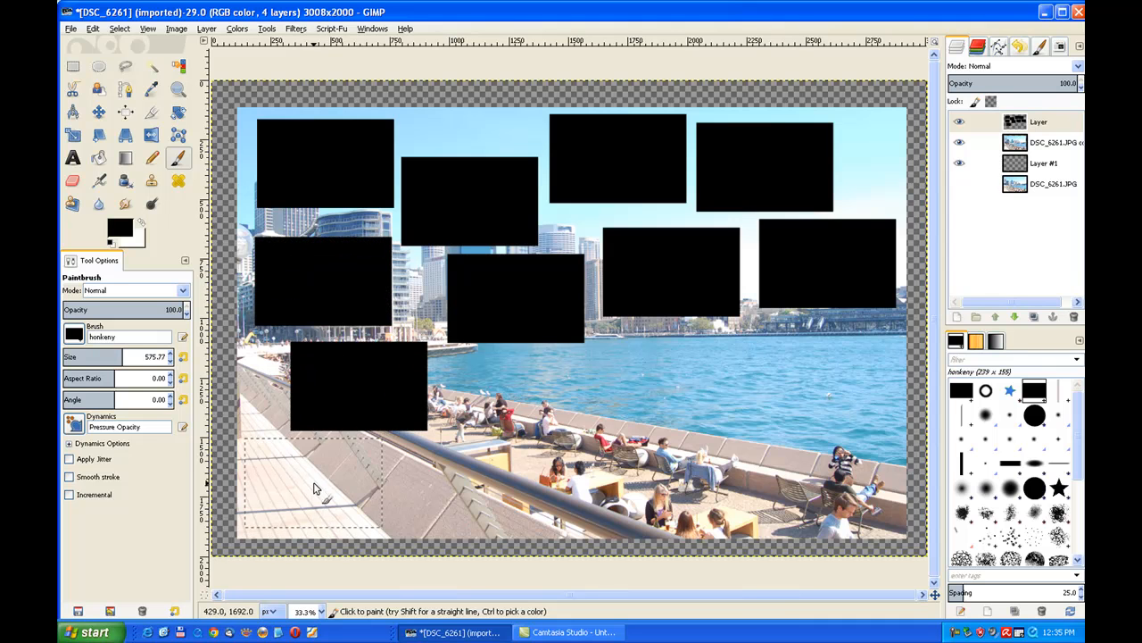
click(313, 488)
click(504, 410)
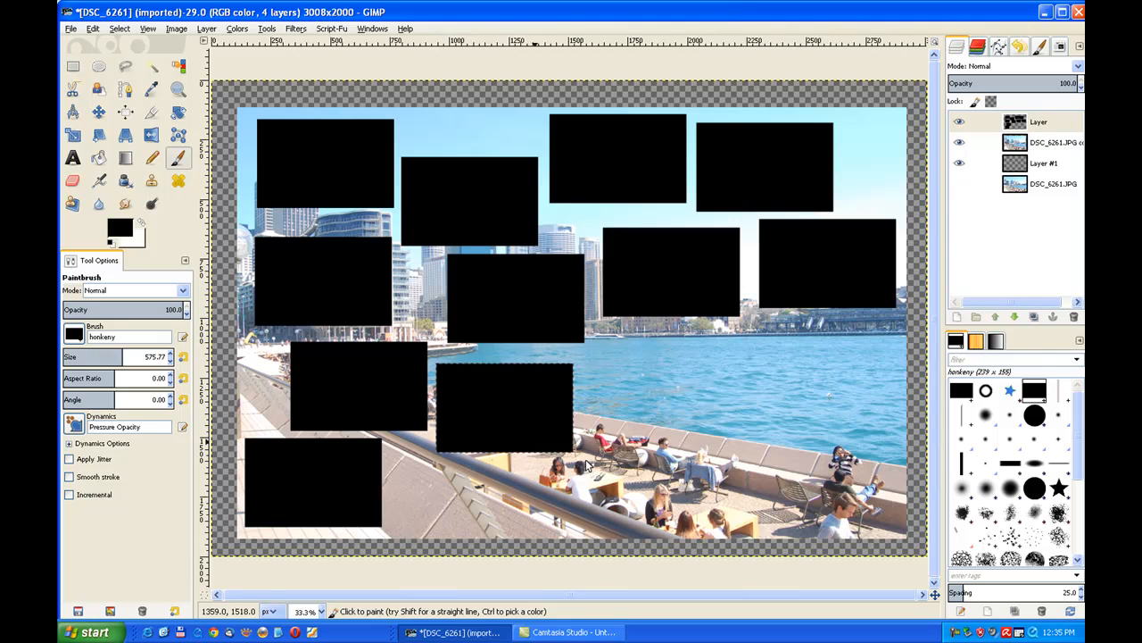
click(653, 474)
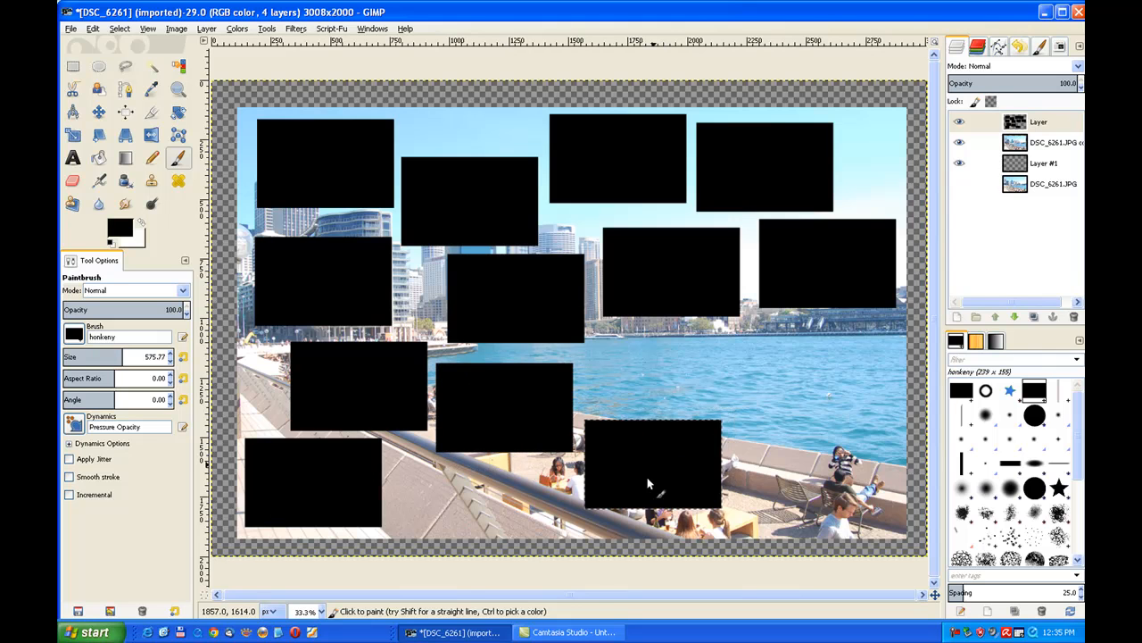
click(478, 504)
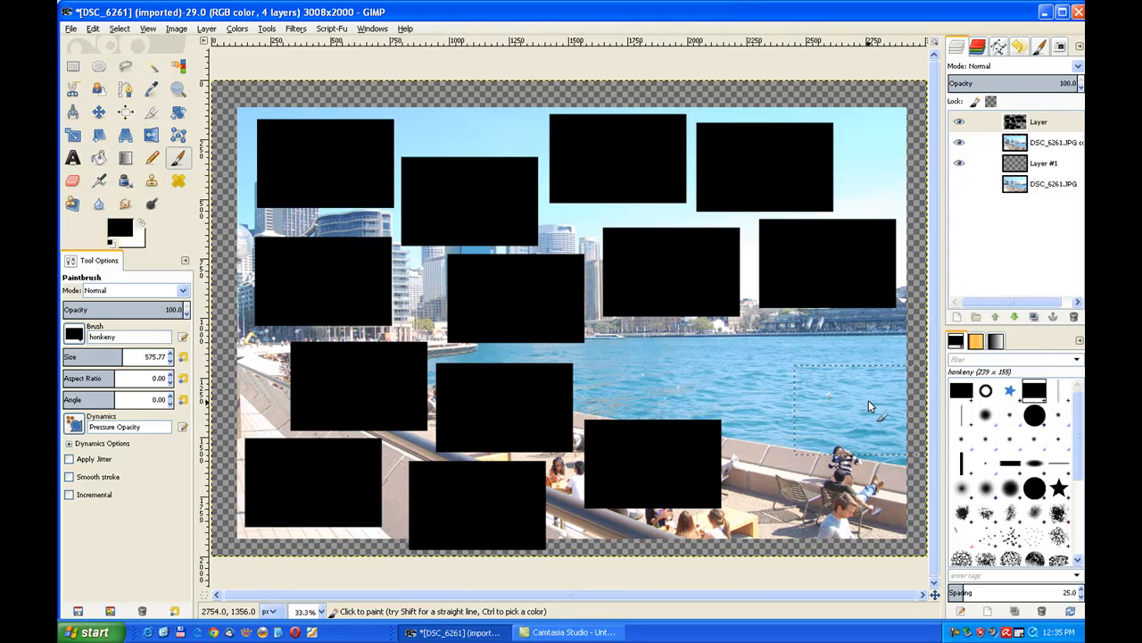
click(863, 390)
click(681, 368)
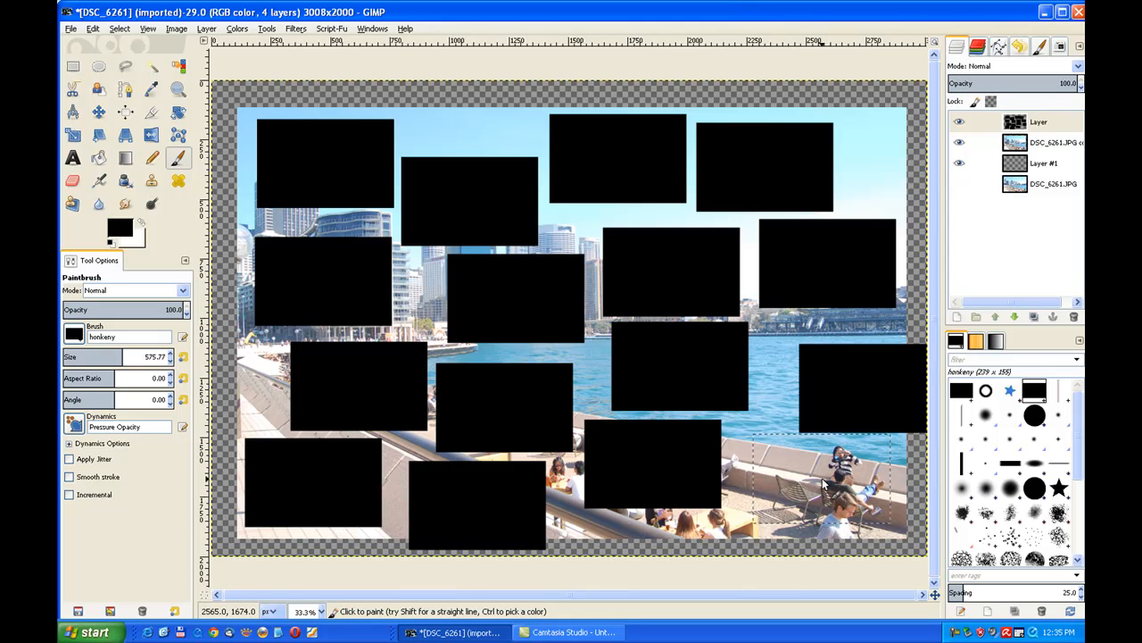
click(830, 484)
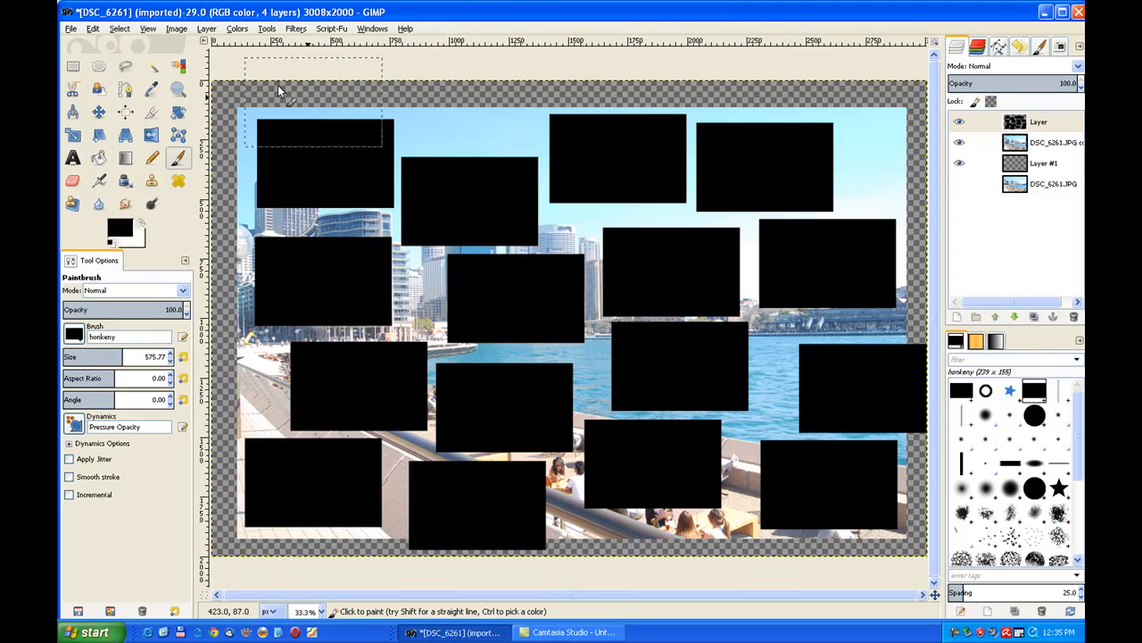
Step: Select the transparent gaps around the black rectangles by color, clear that area from the scaled photo copy, and delete the black rectangle layer
click(179, 67)
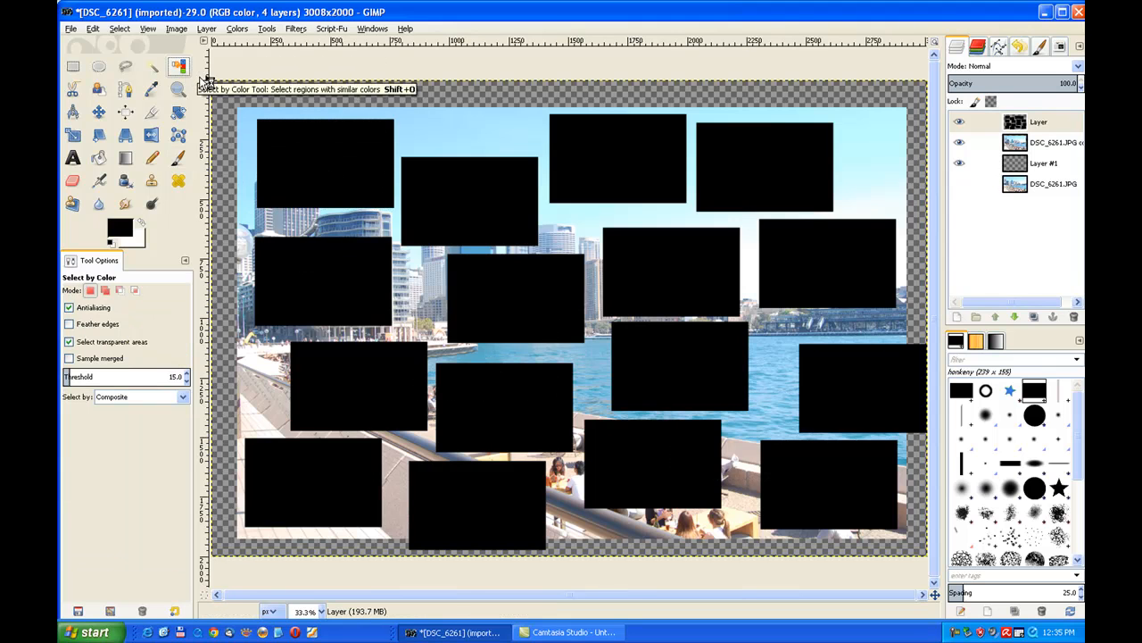
click(444, 128)
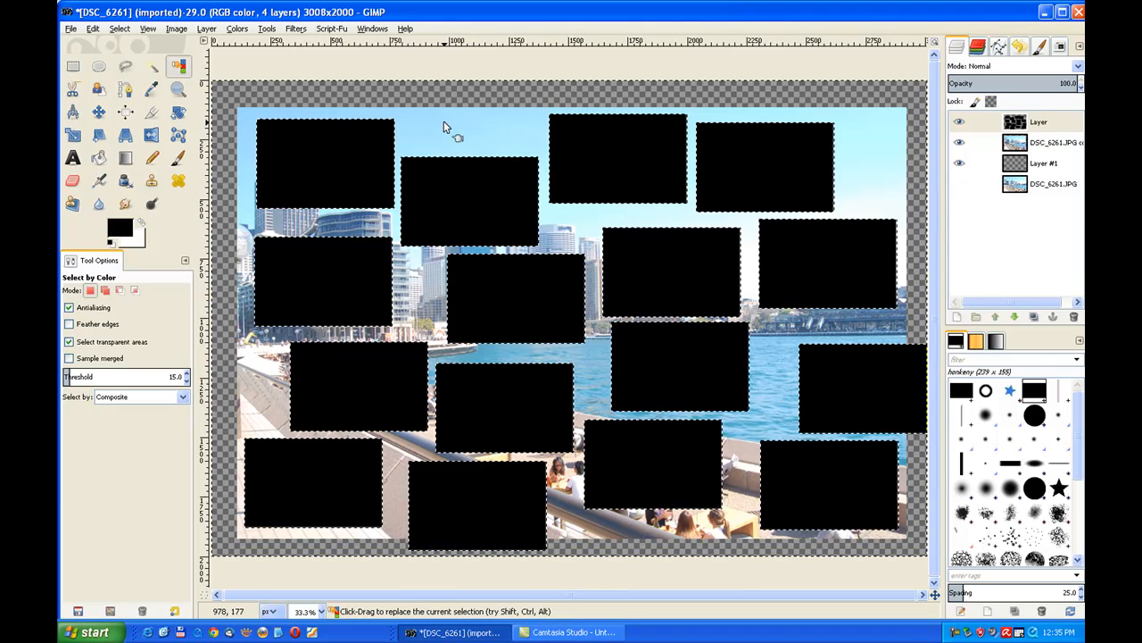
click(1036, 148)
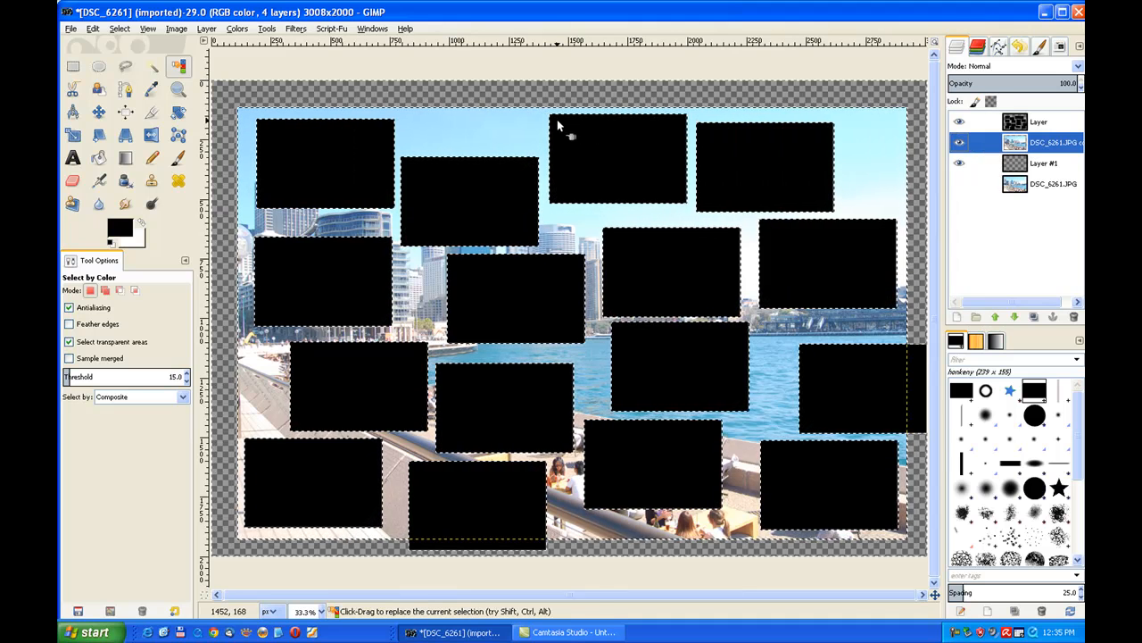
key(Delete)
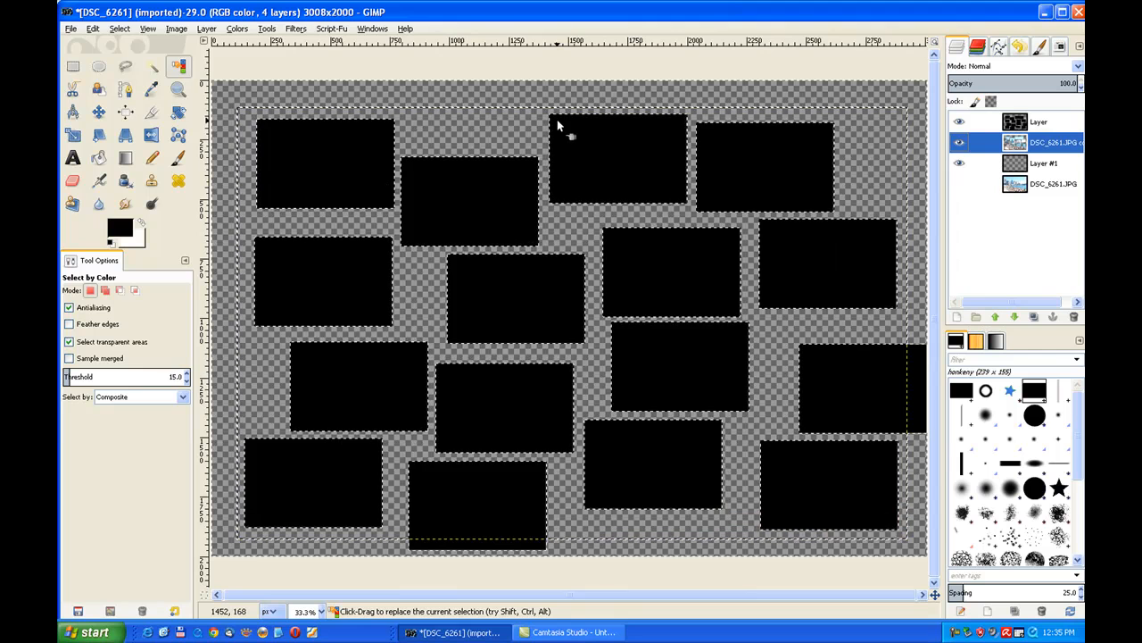
click(1027, 128)
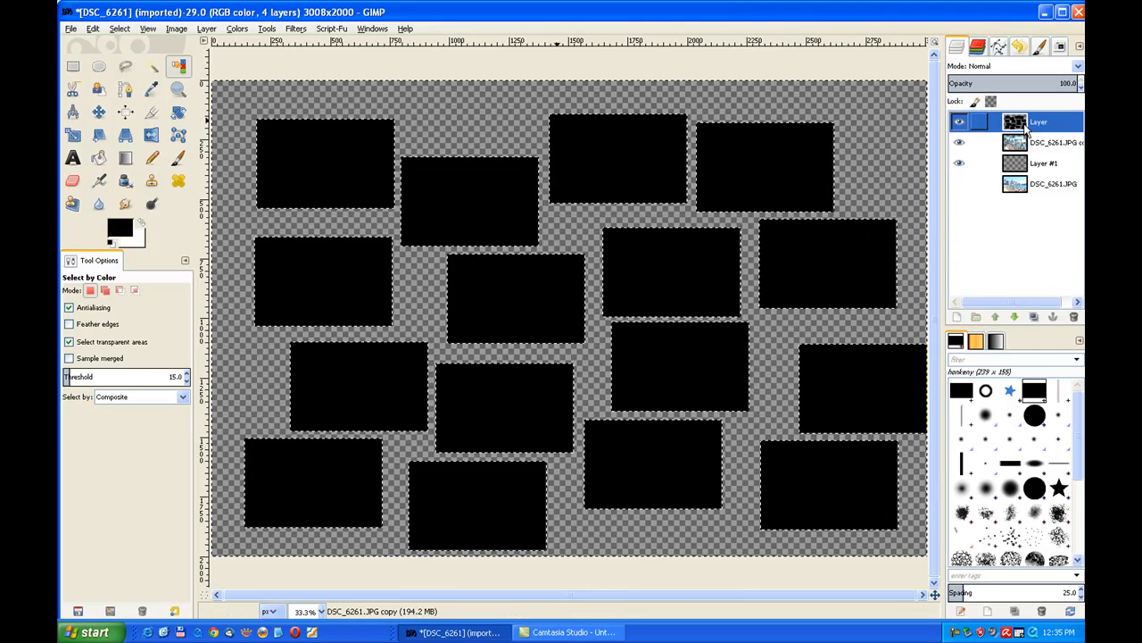
click(1076, 321)
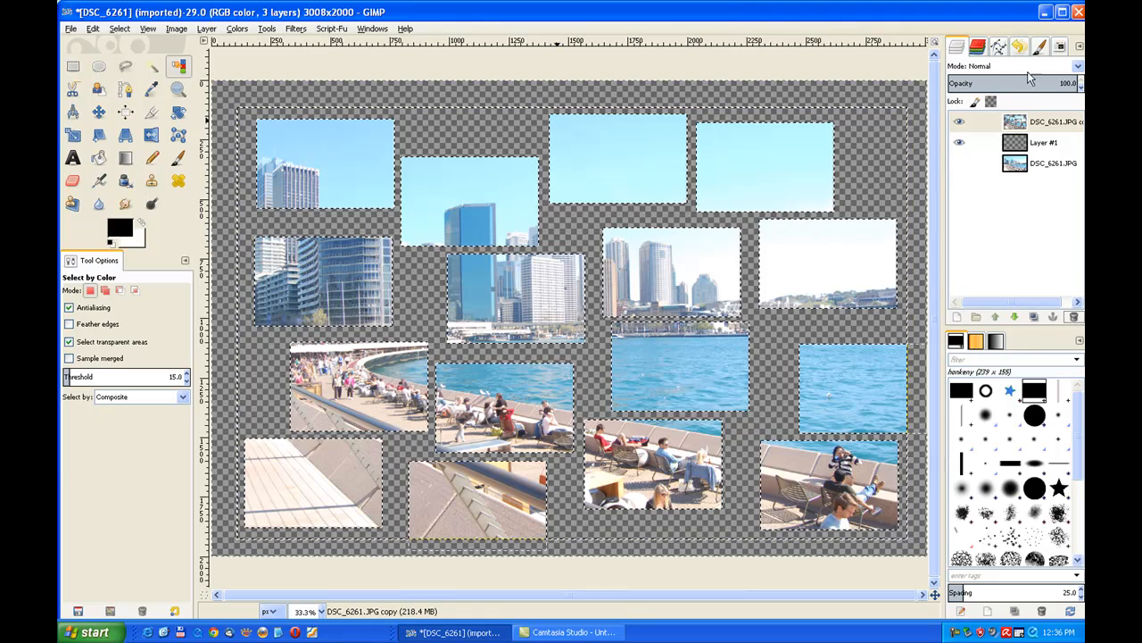
Step: Make the empty layer between the photos active, with the original photo layer shown and the cut-out scaled copy hidden
click(1013, 154)
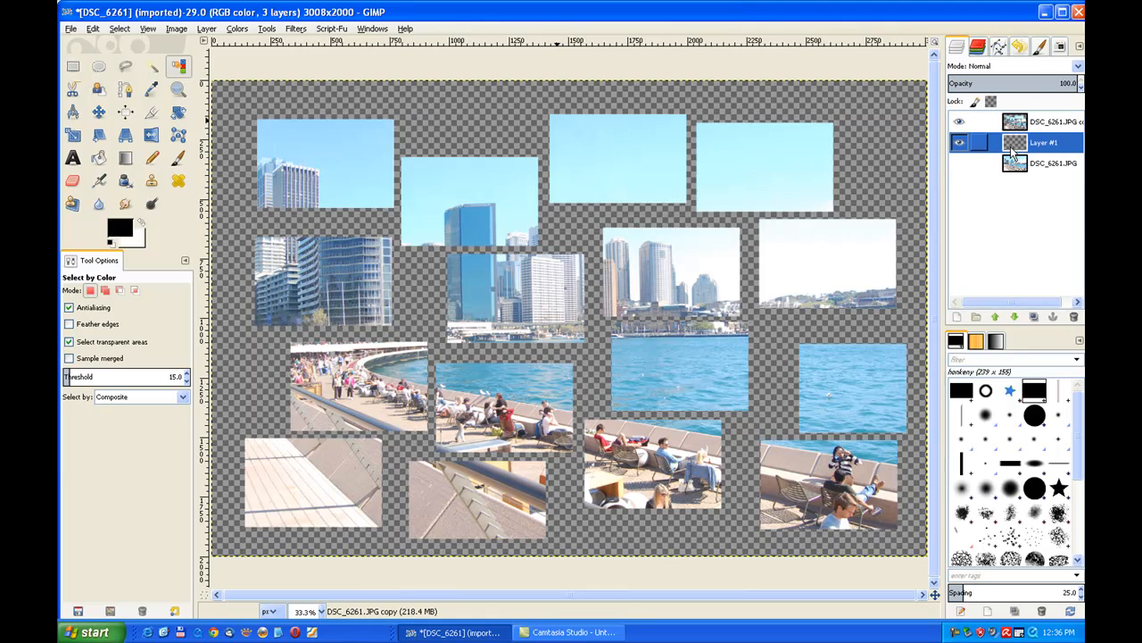
click(958, 169)
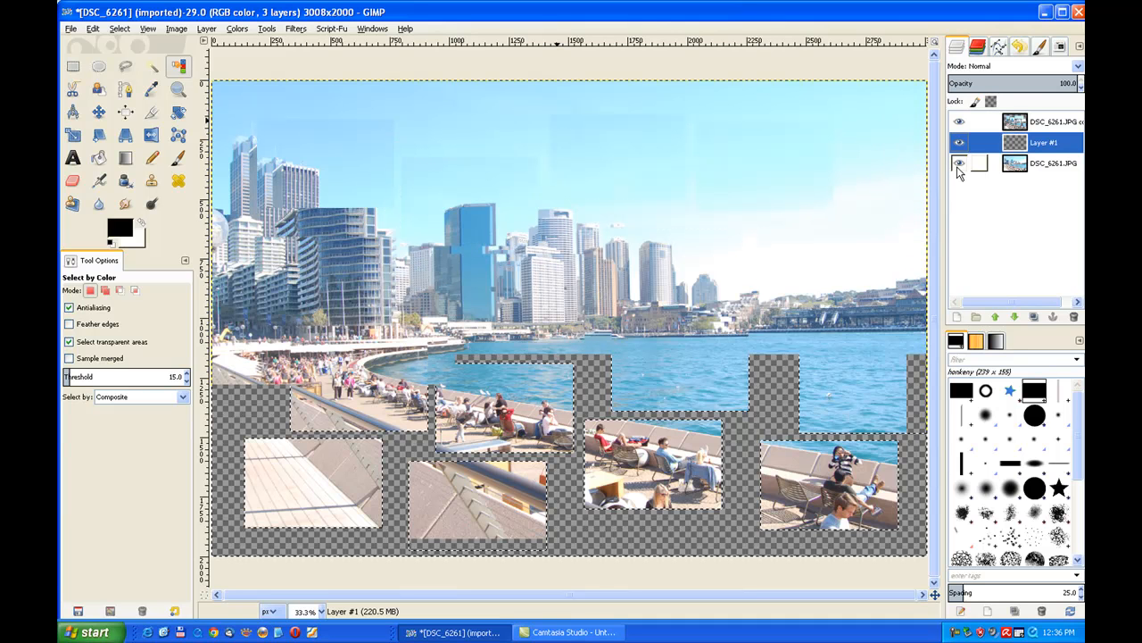
click(959, 123)
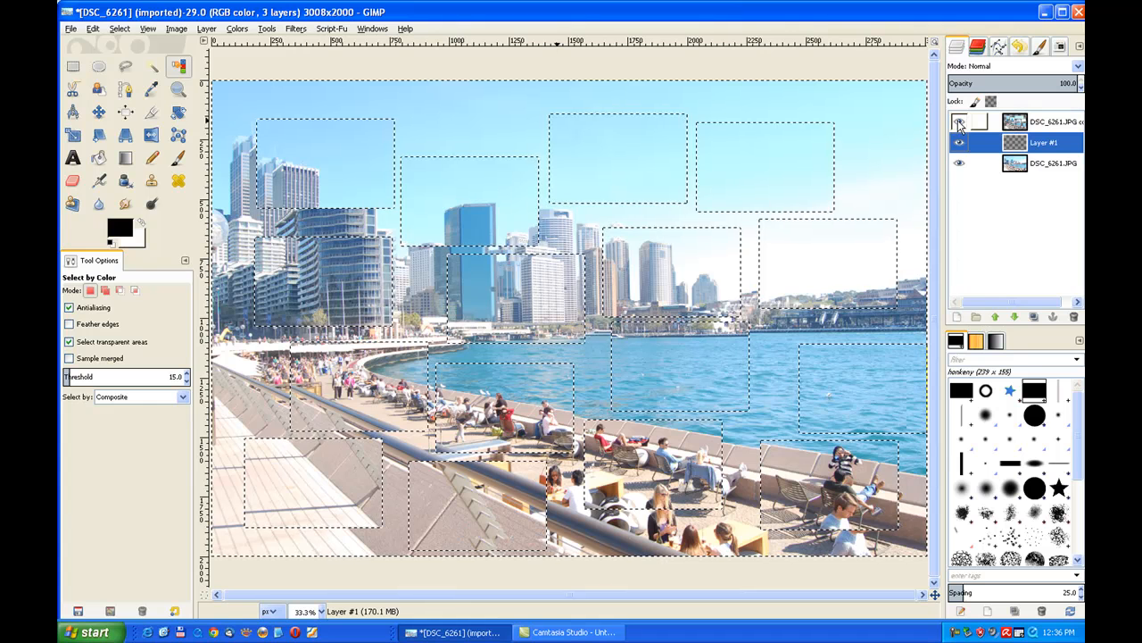
click(960, 122)
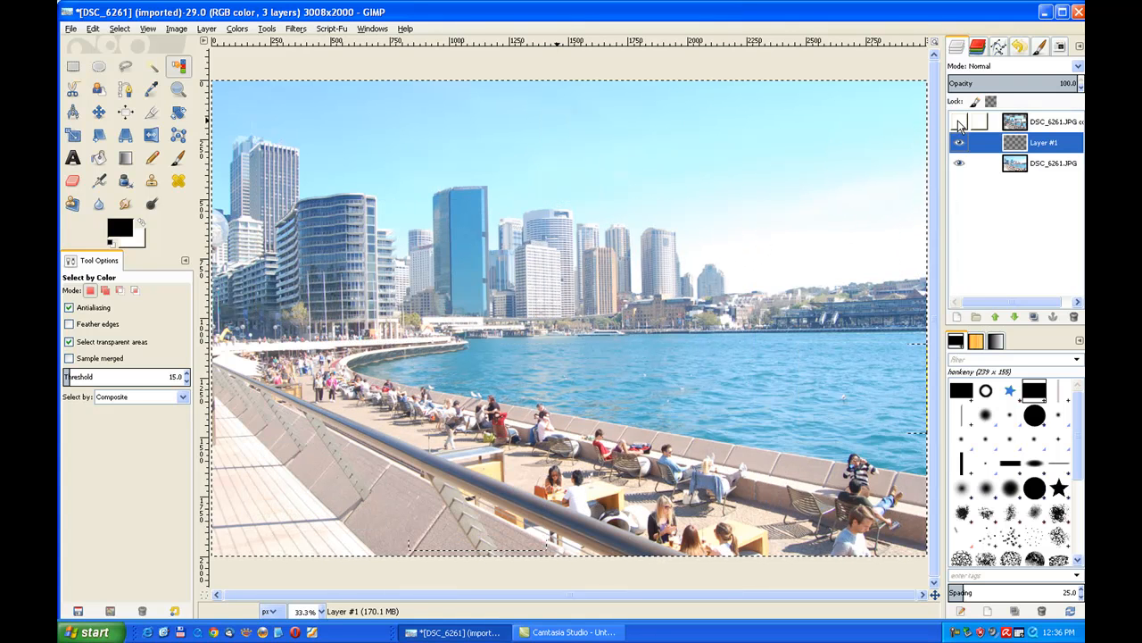
Step: Clear the selection and stamp 16 black rectangles in staggered, non-overlapping rows across Layer #1 using the Paintbrush with the honkeny brush
click(118, 28)
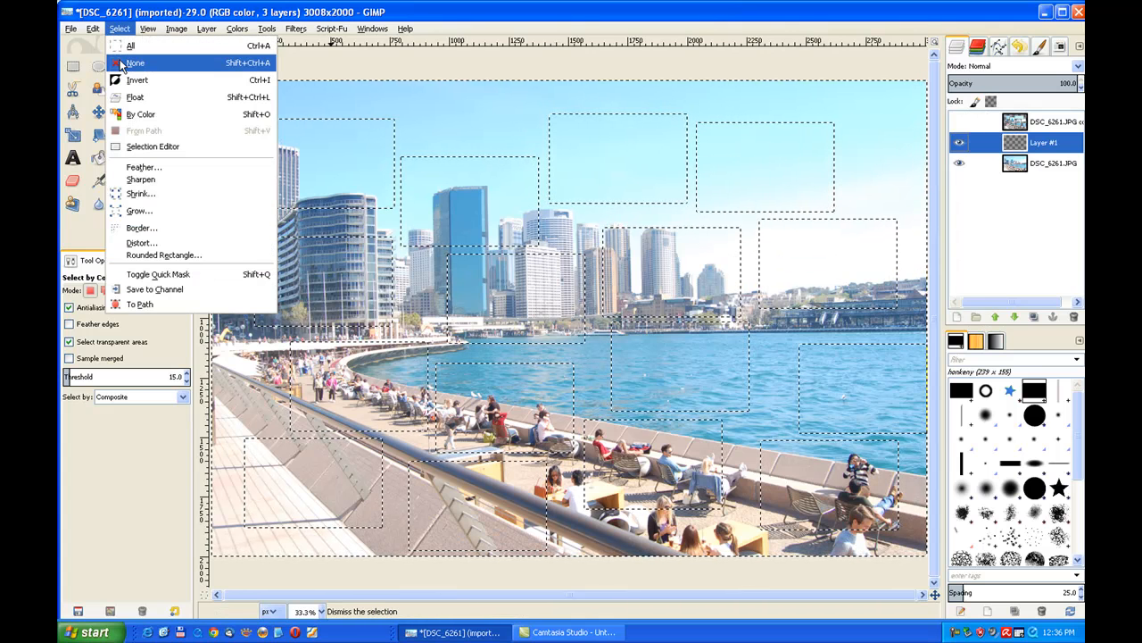
click(123, 63)
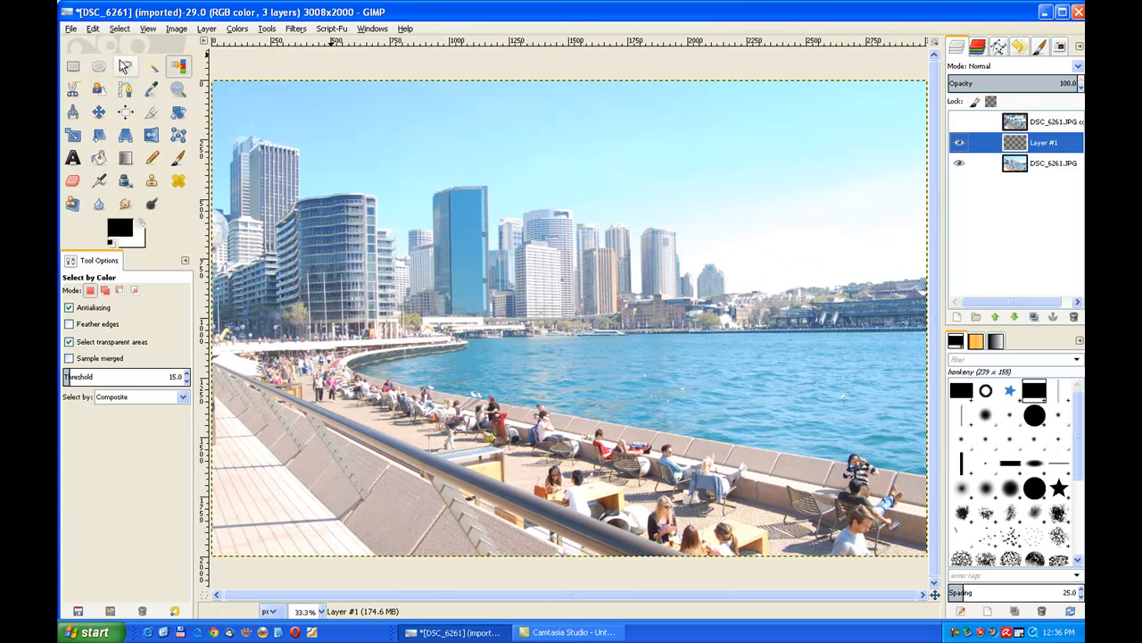
click(179, 164)
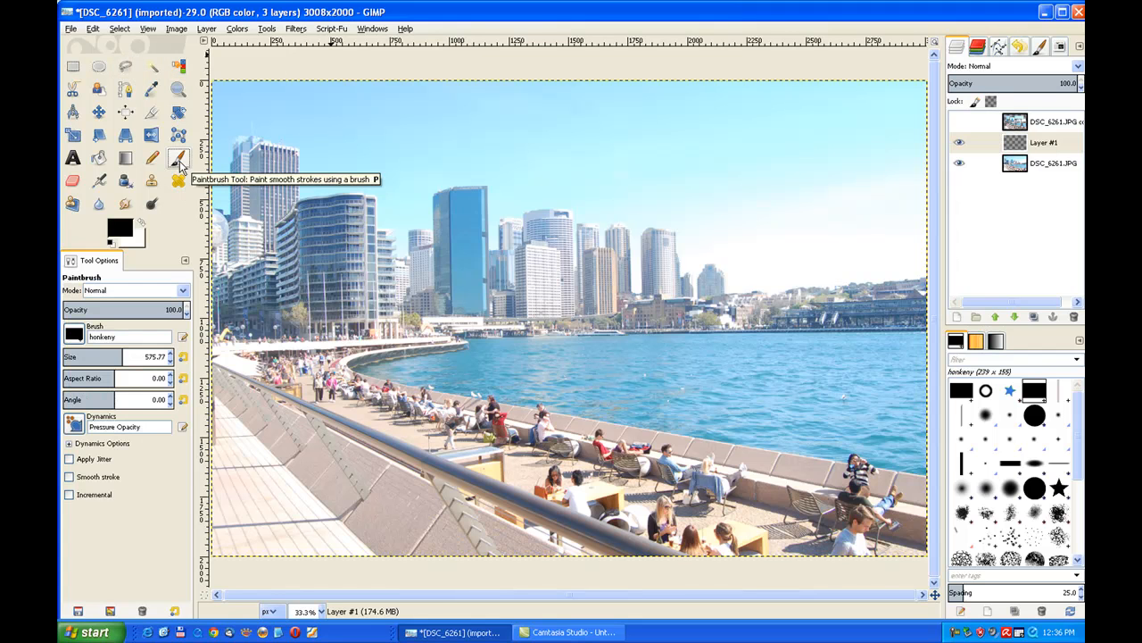
click(302, 148)
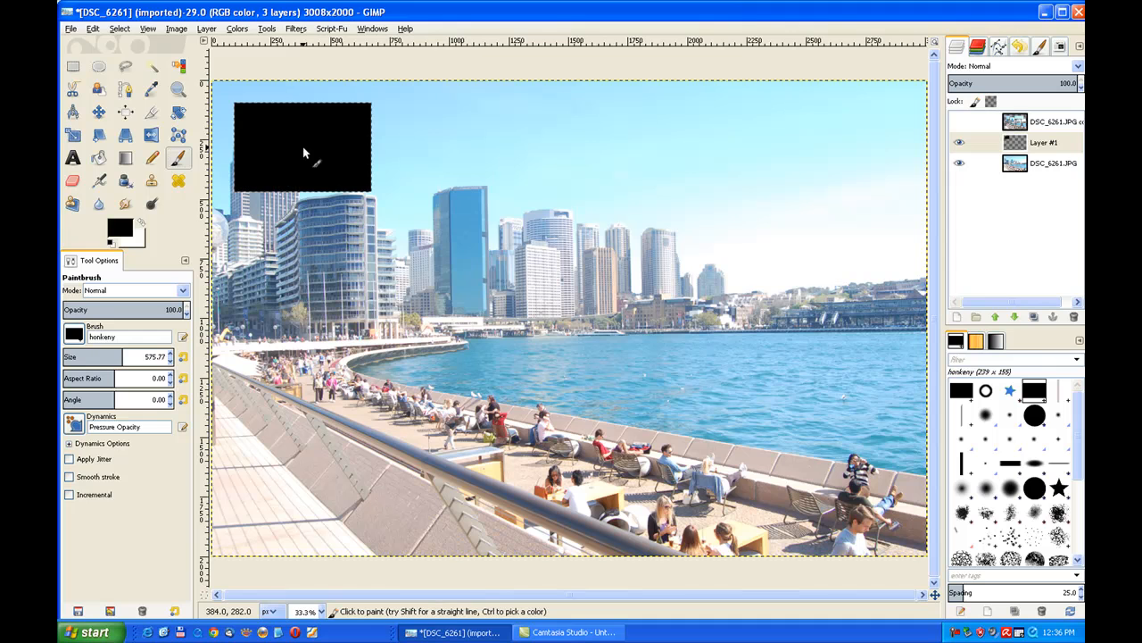
click(439, 239)
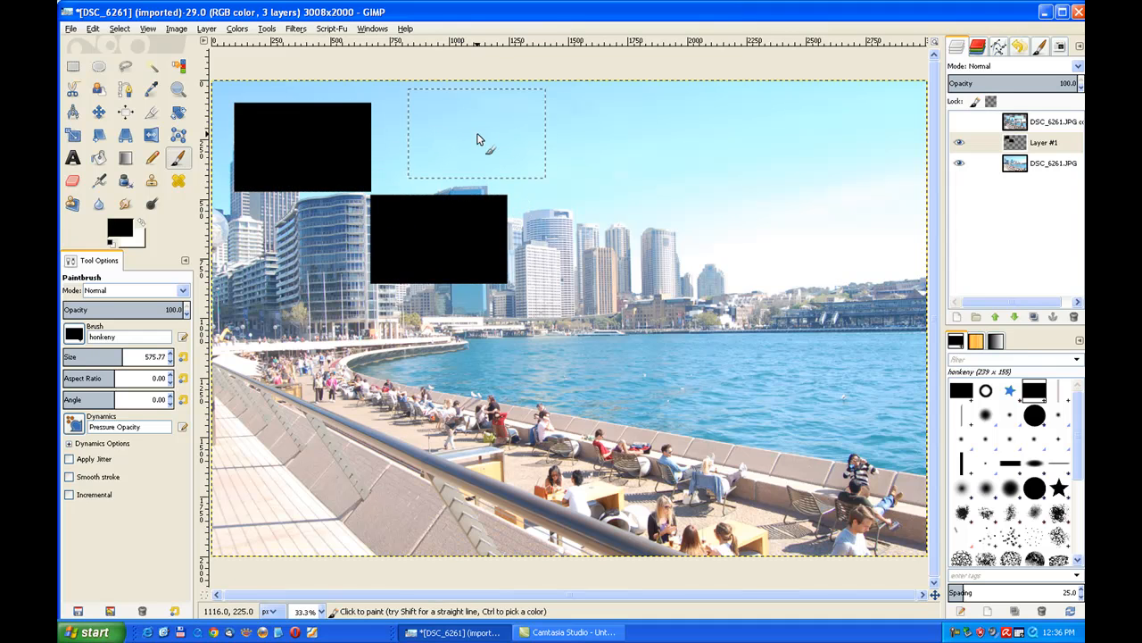
click(477, 140)
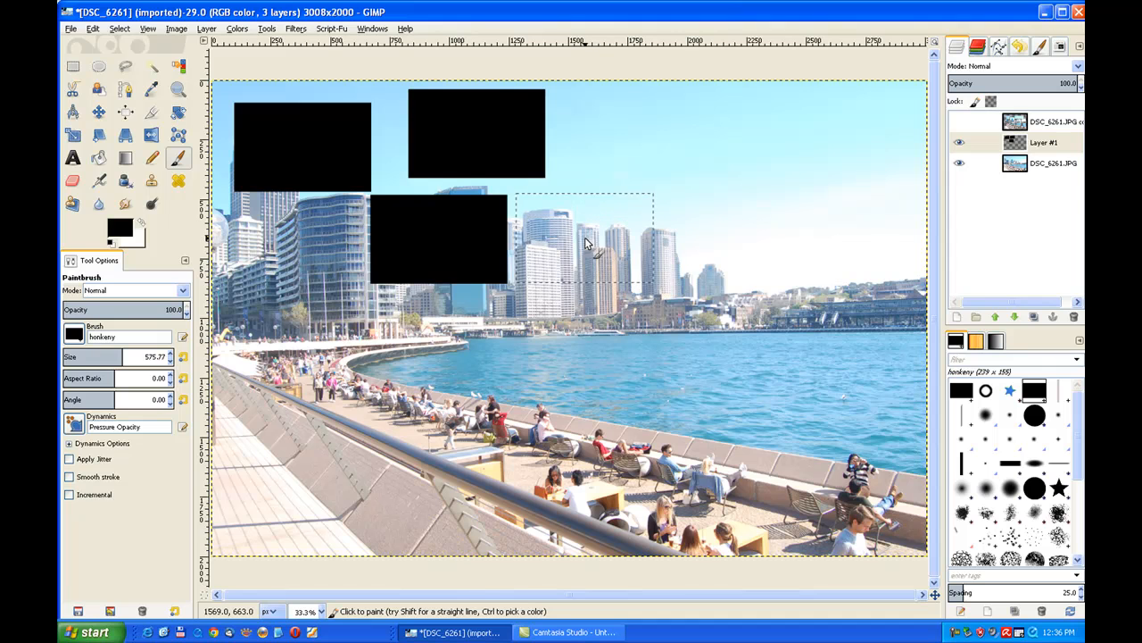
click(586, 241)
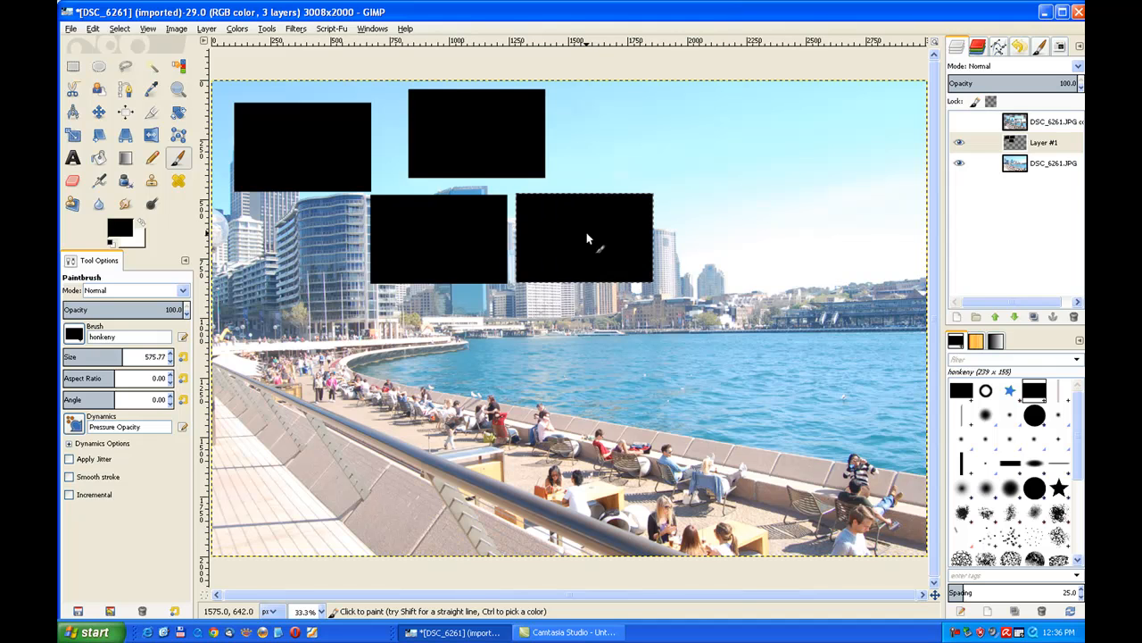
click(631, 340)
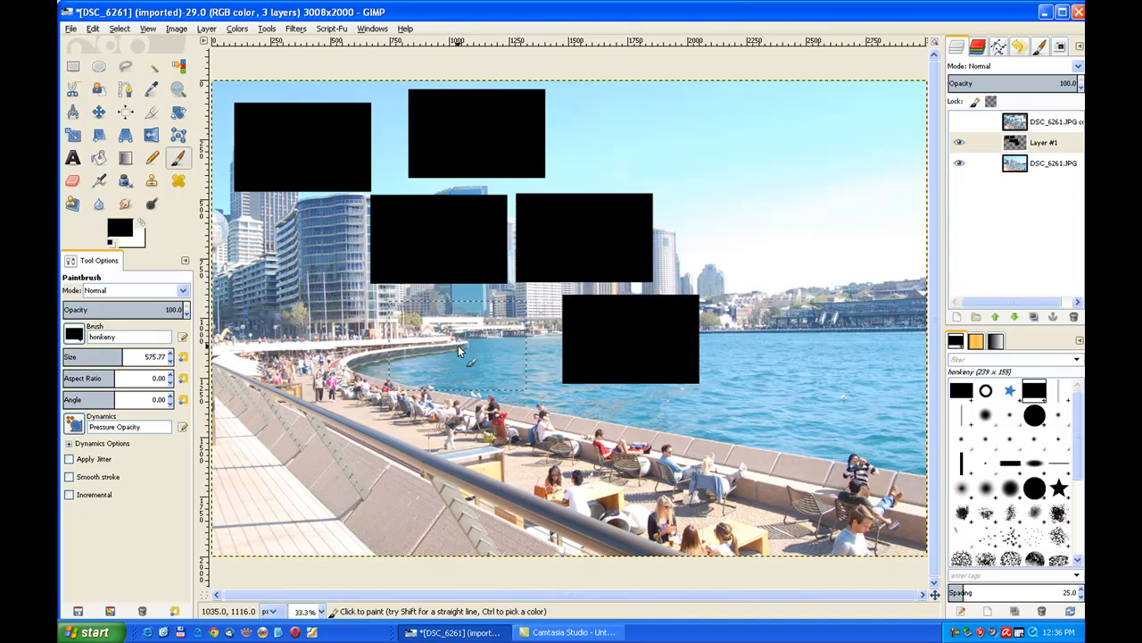
click(464, 342)
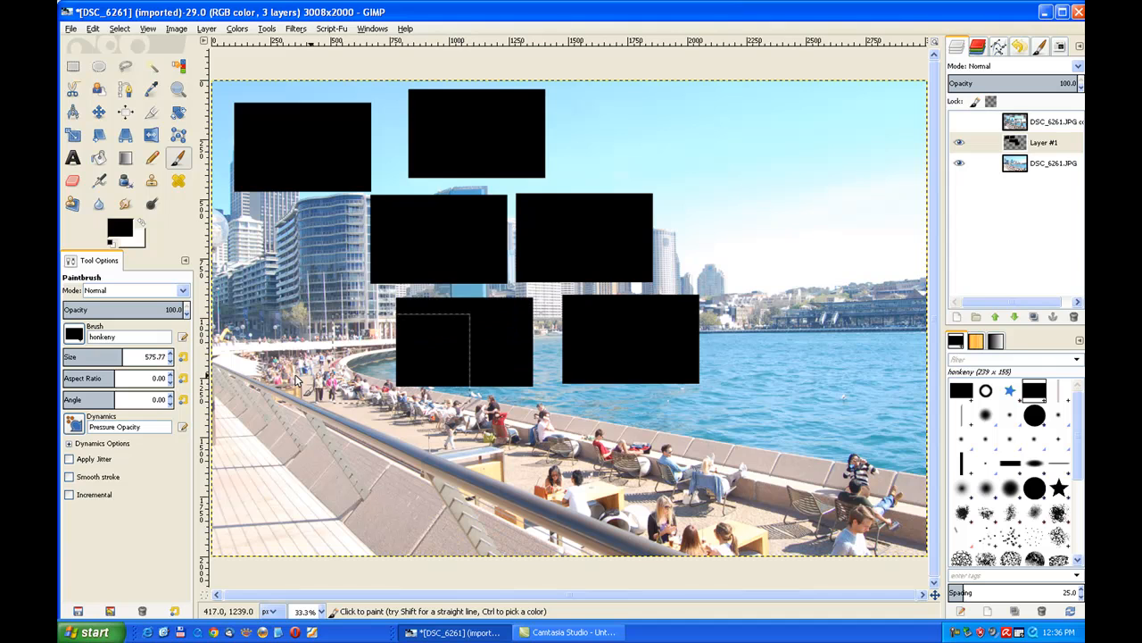
click(288, 260)
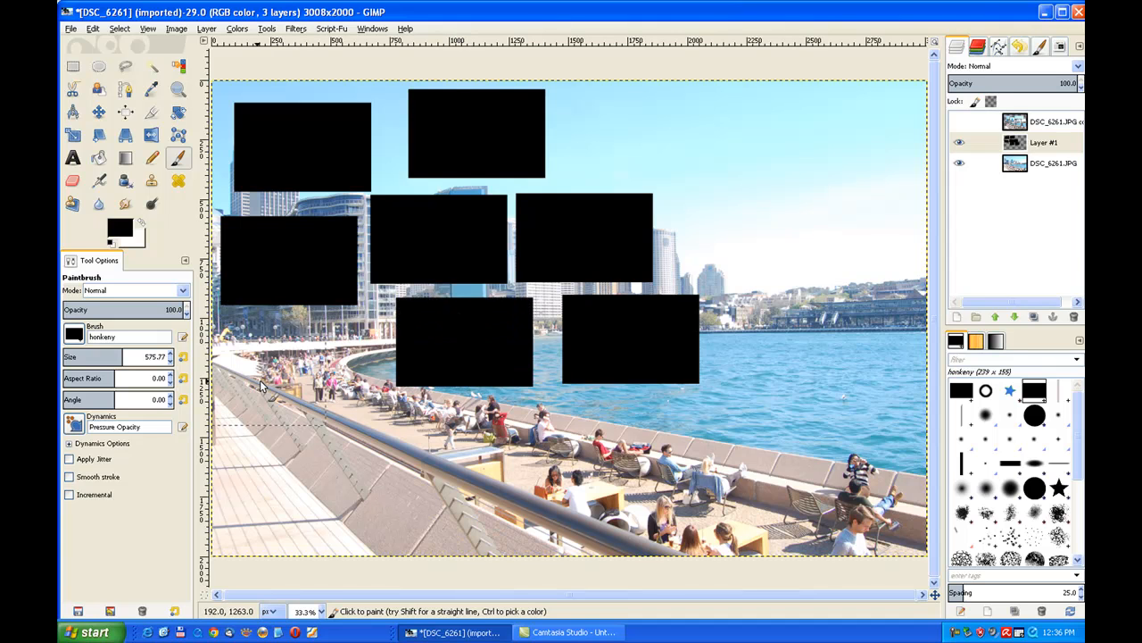
click(294, 359)
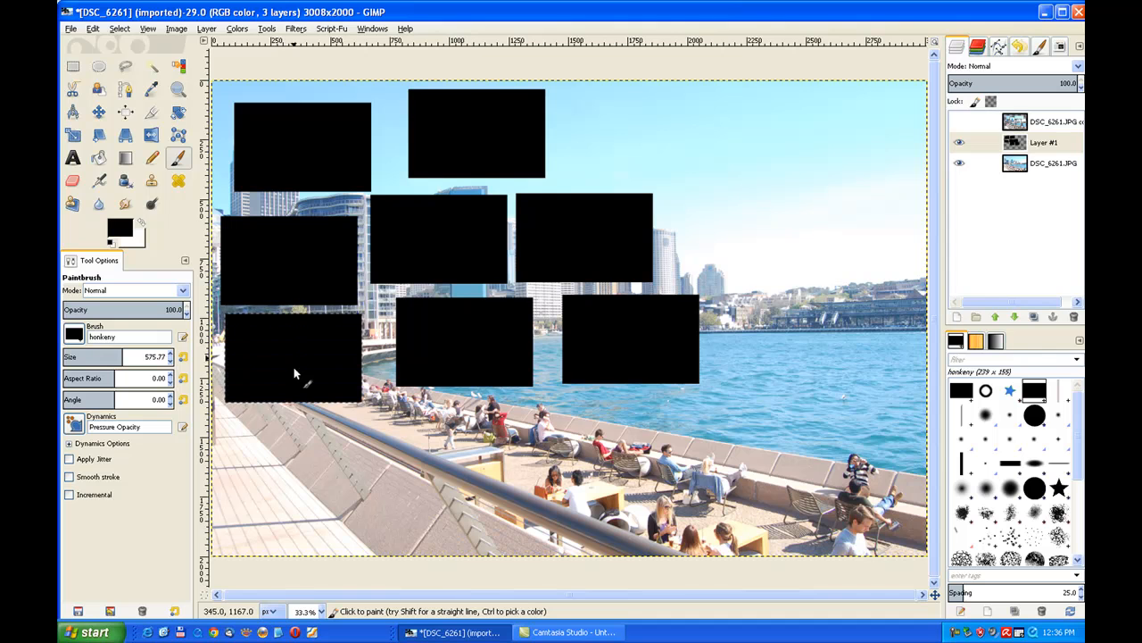
click(292, 460)
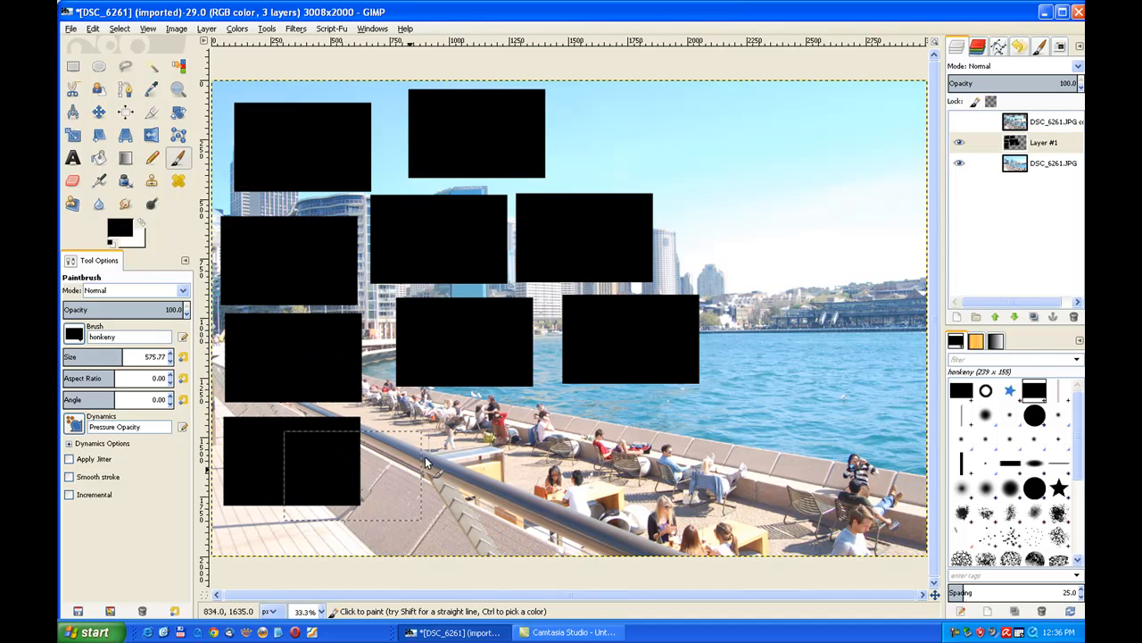
click(459, 445)
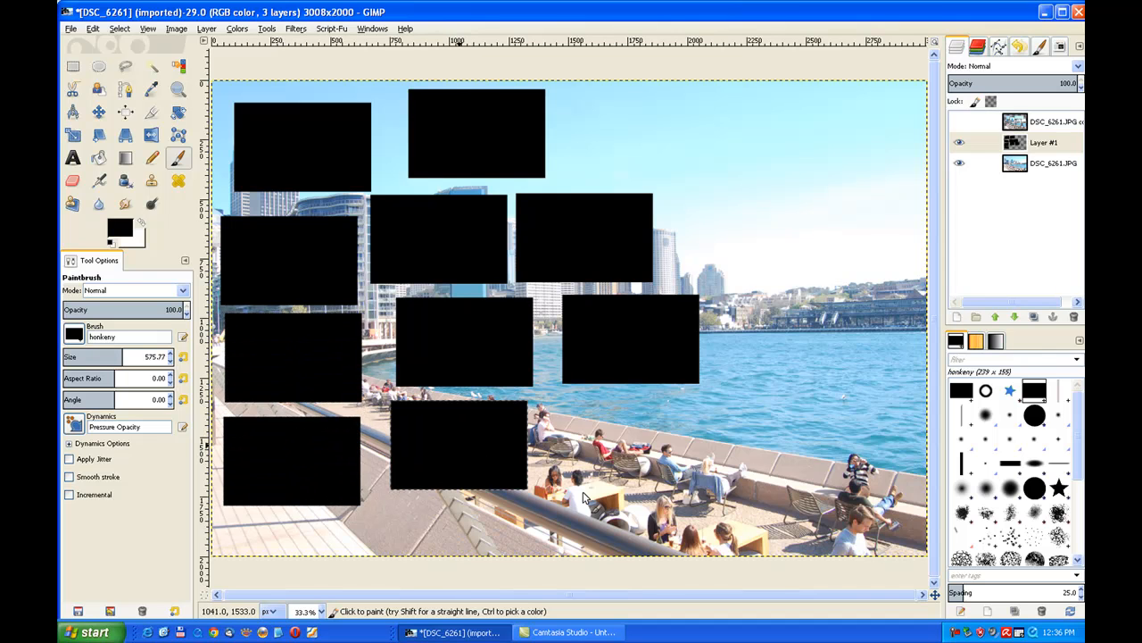
click(628, 502)
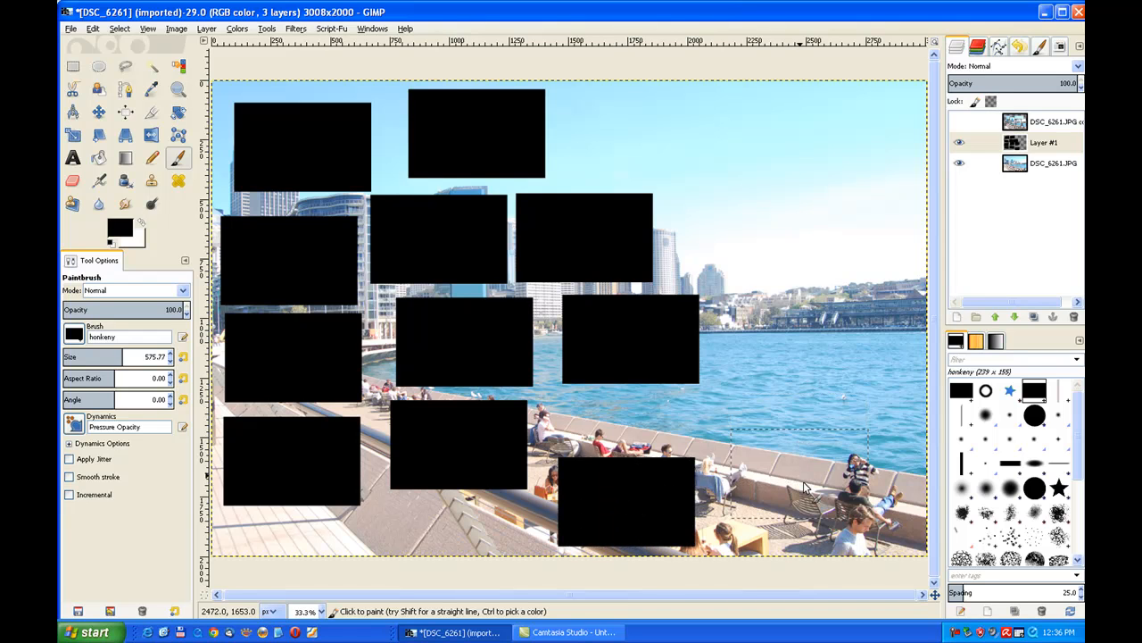
click(800, 475)
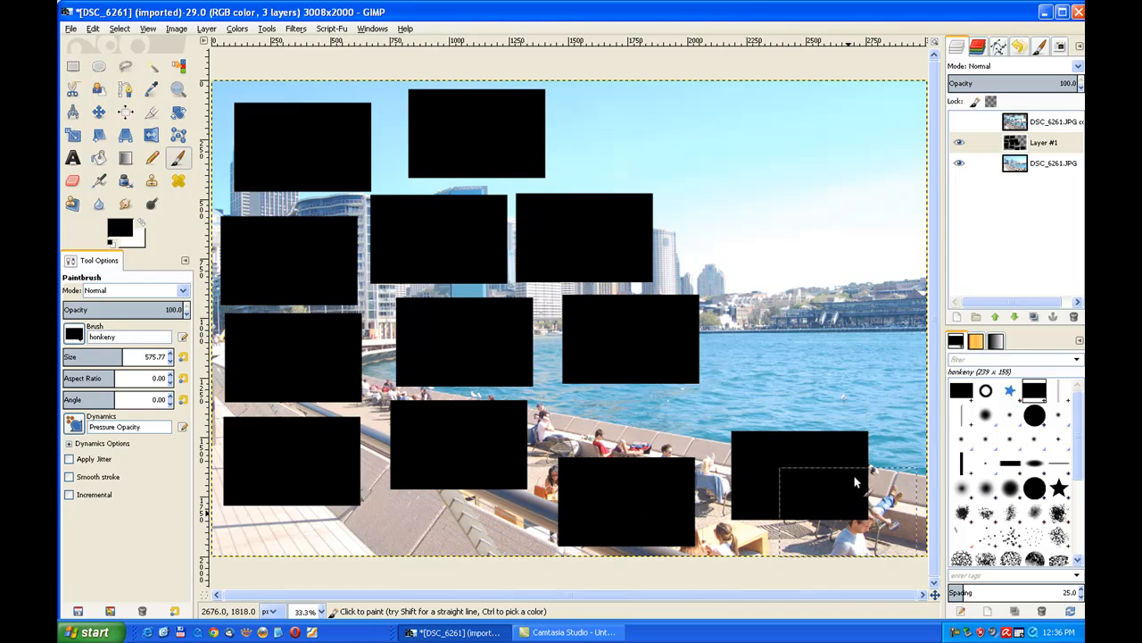
click(850, 365)
click(836, 268)
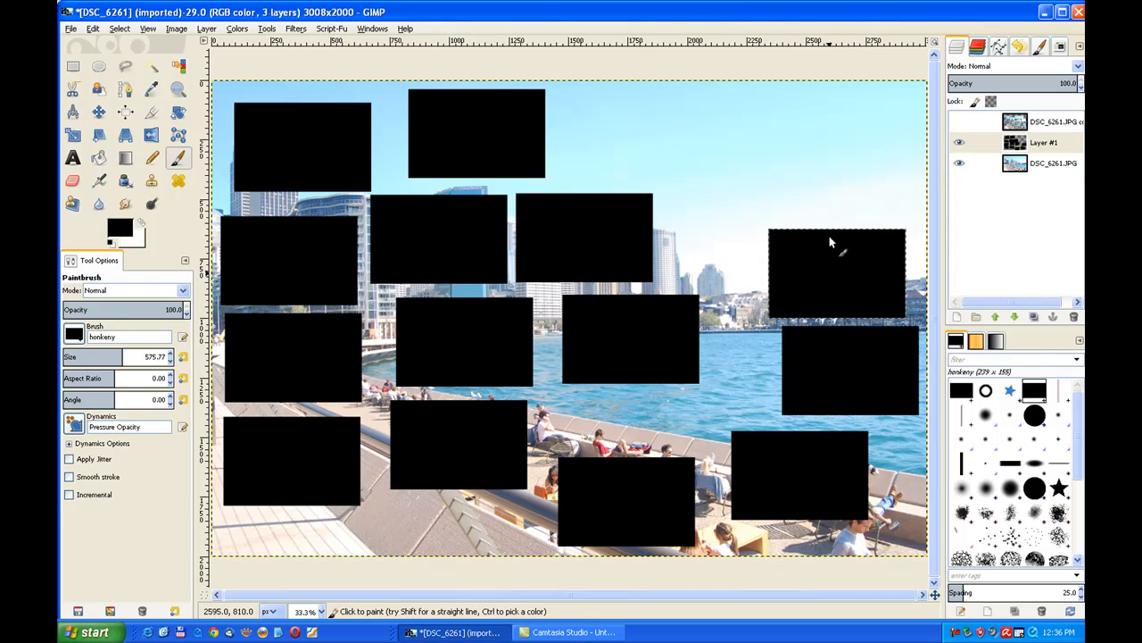
click(845, 135)
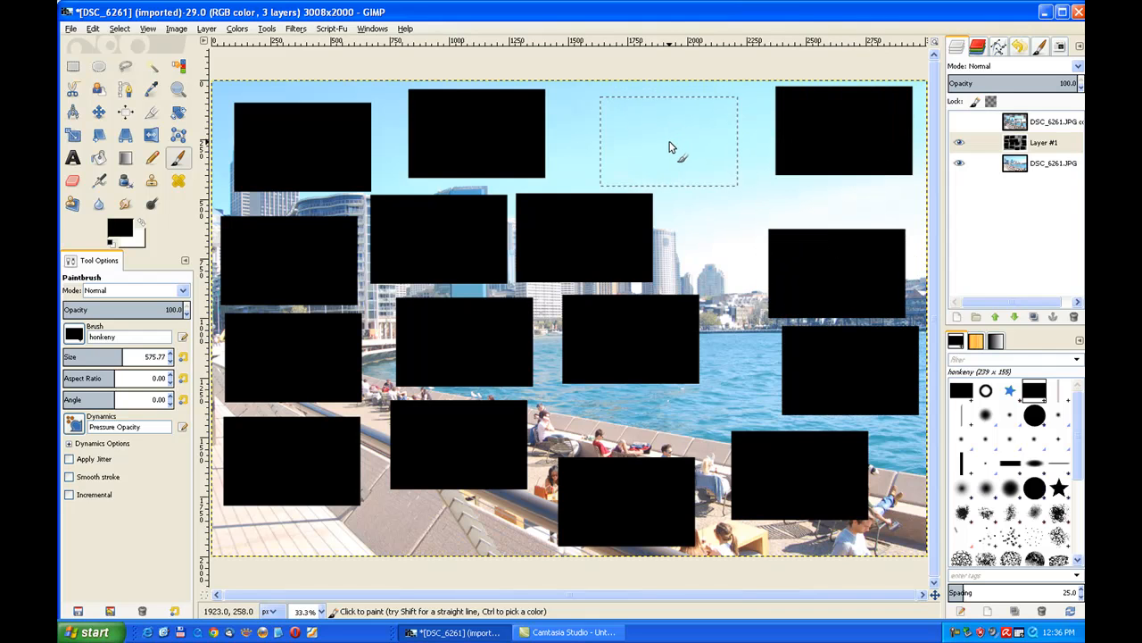
click(671, 147)
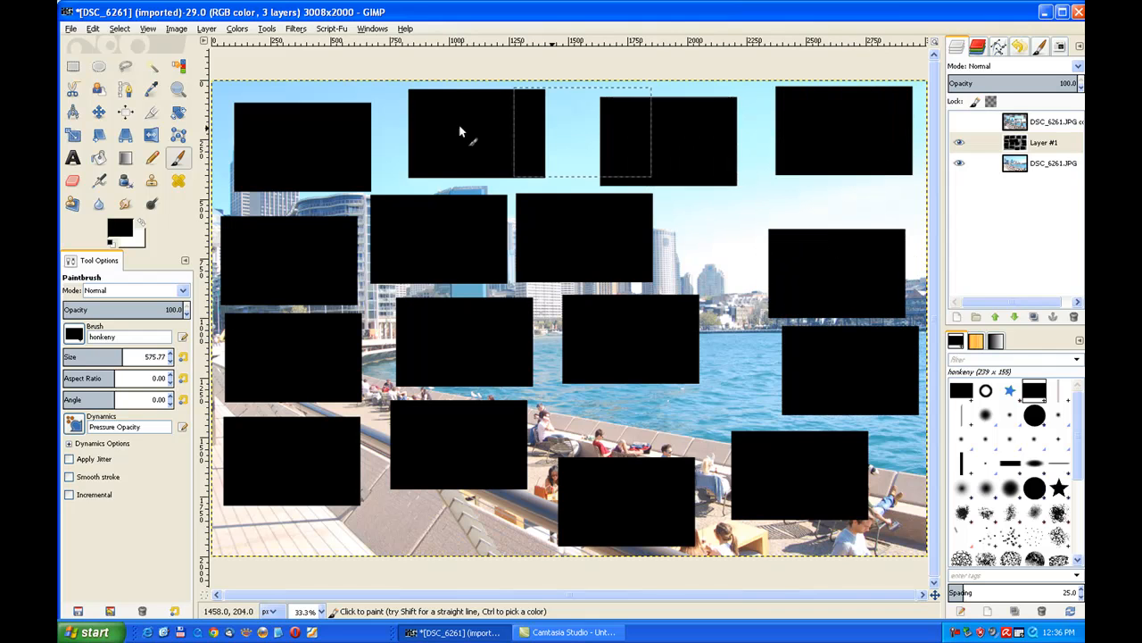
Step: Select the transparent gaps around the black rectangles by color, clear that area from the original photo layer, and remove the selection
click(186, 71)
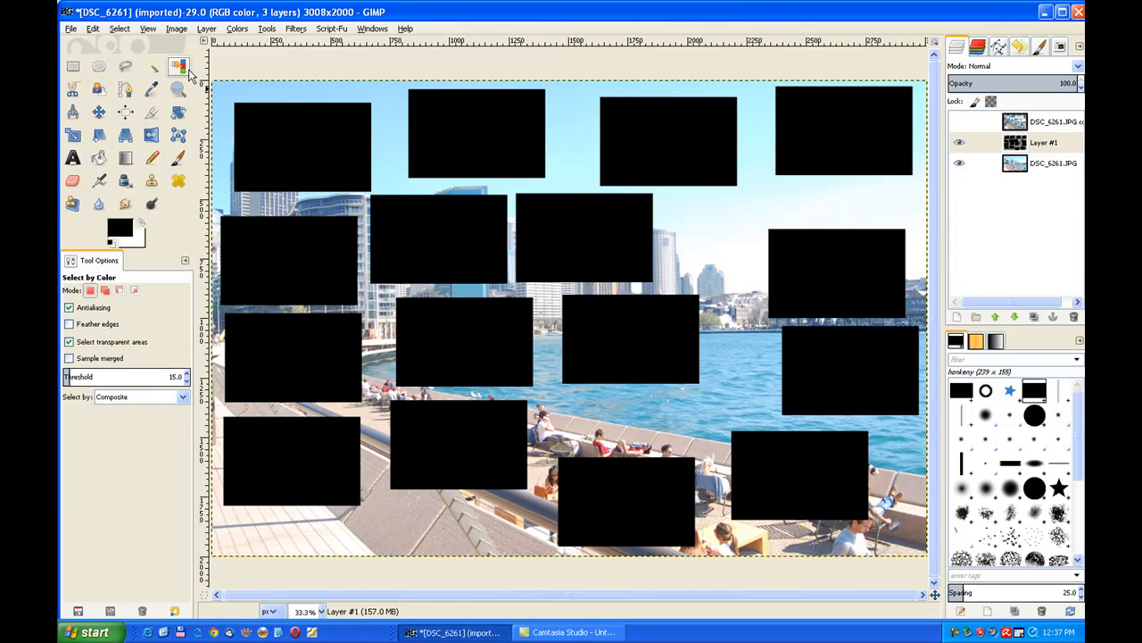
click(387, 100)
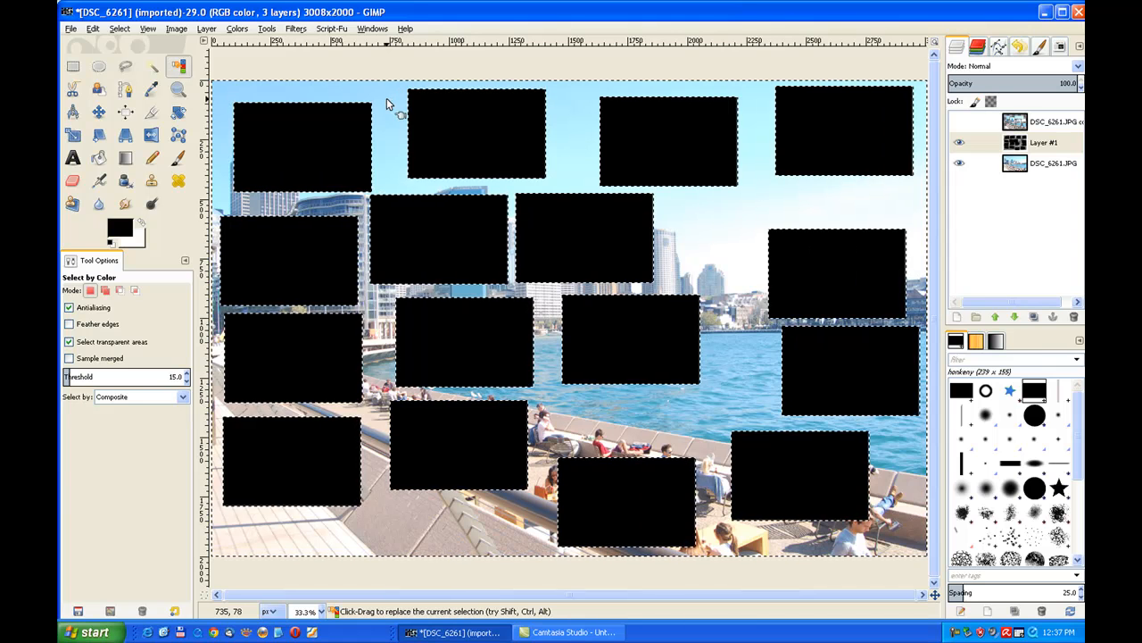
click(1022, 164)
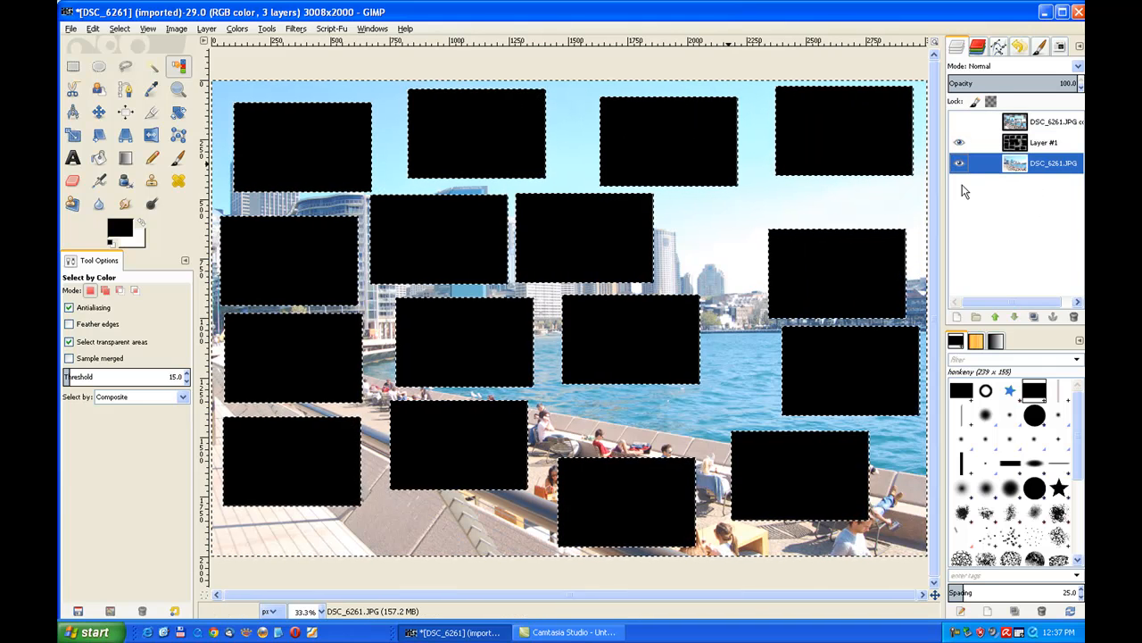
key(Delete)
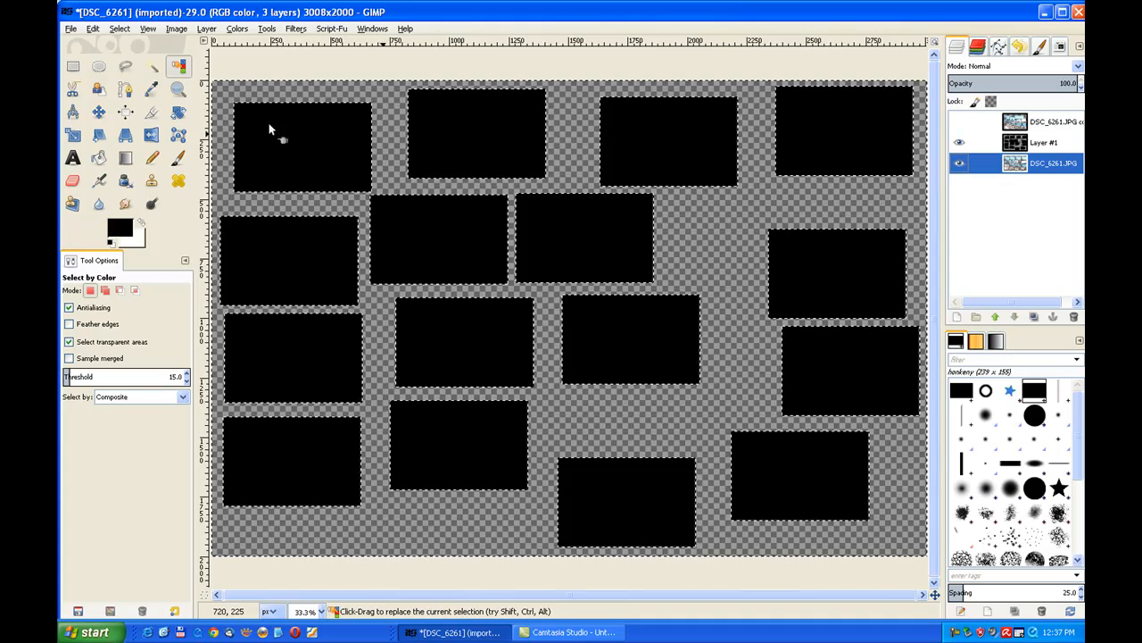
click(120, 29)
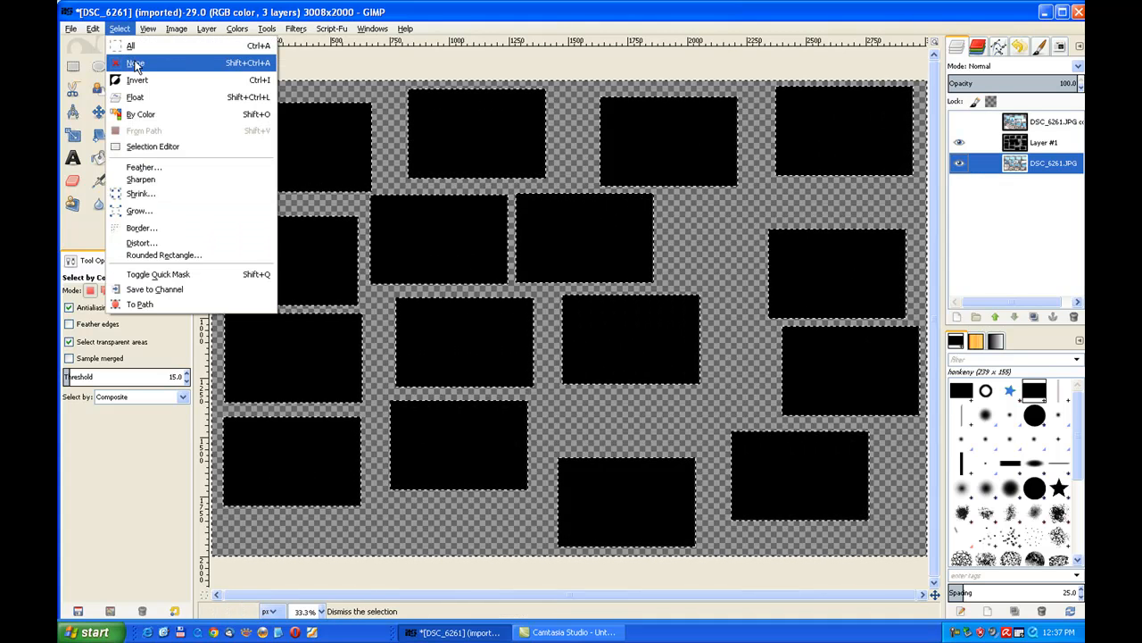
key(Return)
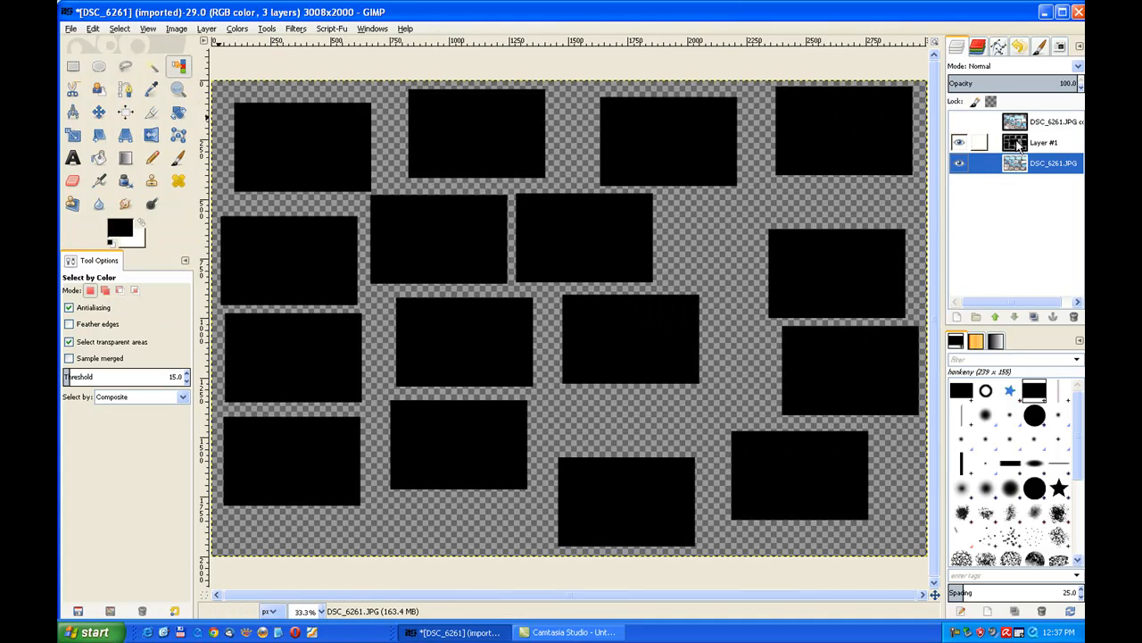
Step: Delete the black rectangle layer and show the cut-out scaled photo copy above the original
click(1044, 143)
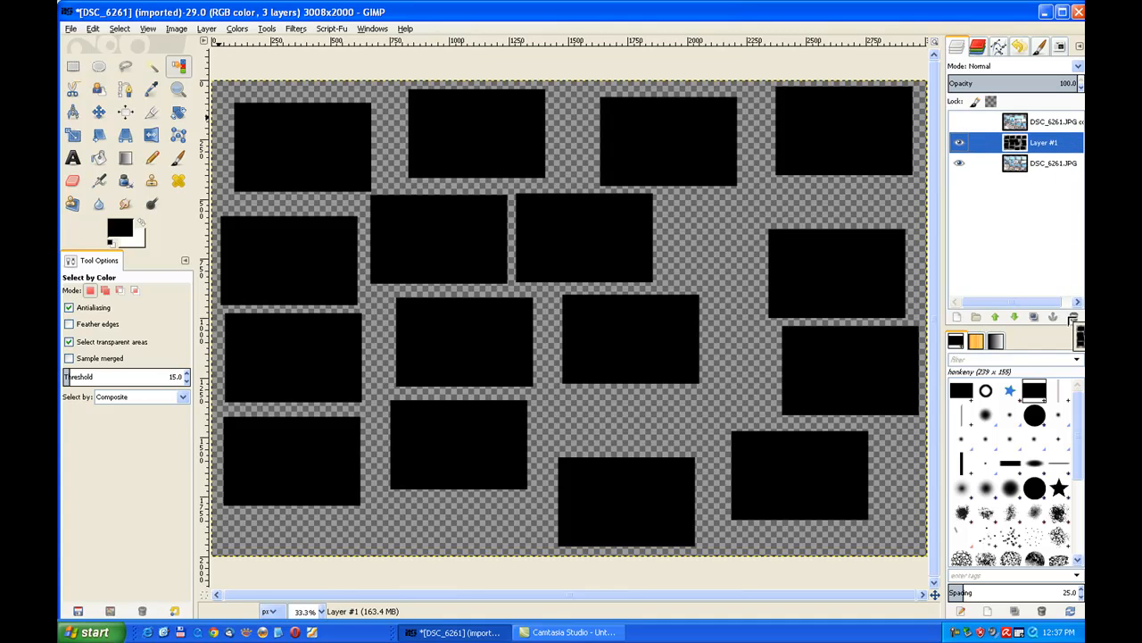
click(1075, 318)
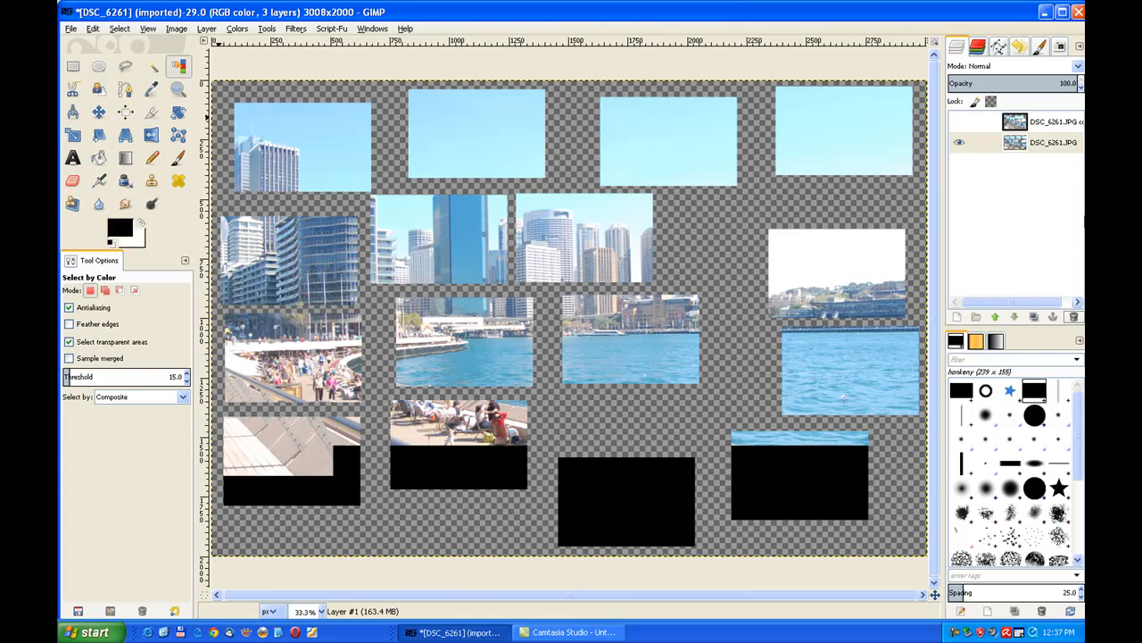
click(956, 125)
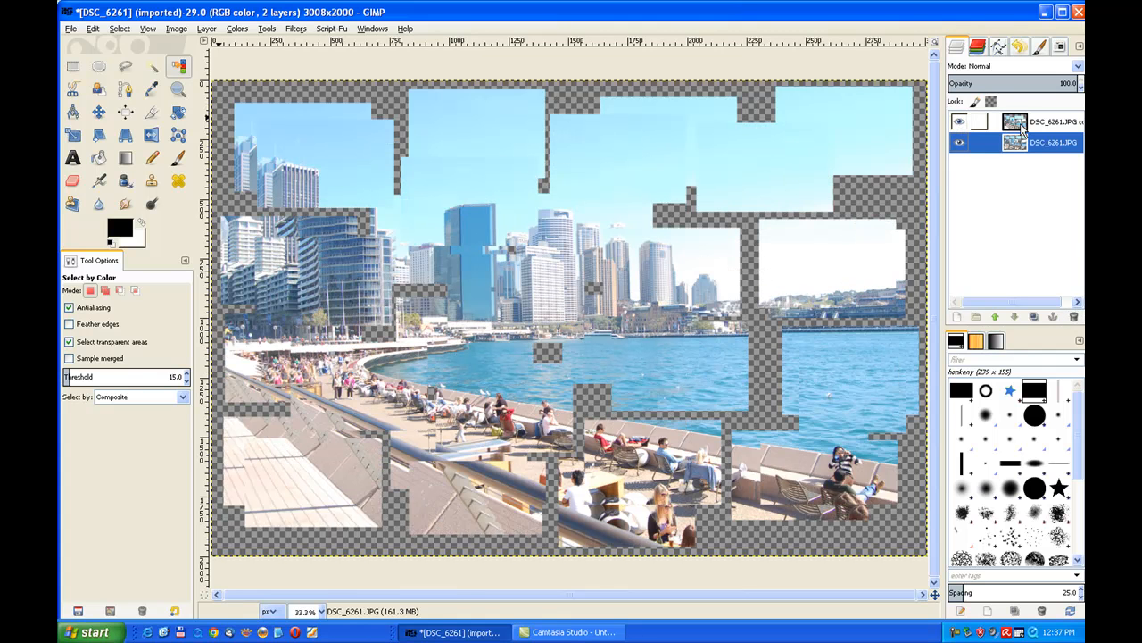
Step: Outline the scaled copy's pieces by stroking its alpha selection with a solid black 6 px line, then deselect
click(1022, 128)
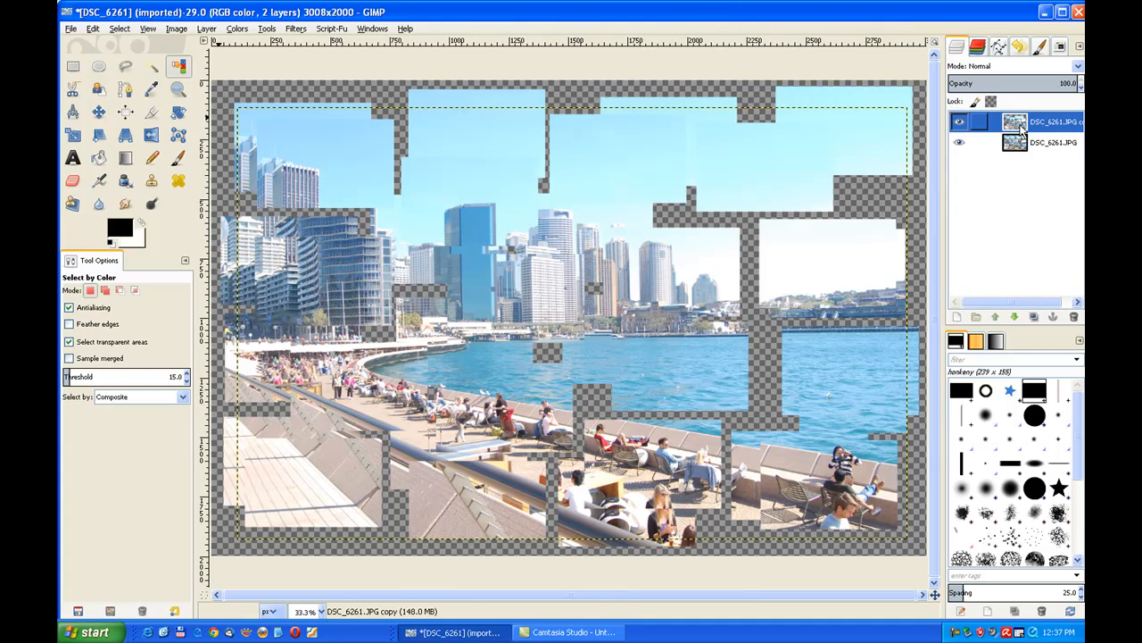
right_click(1022, 128)
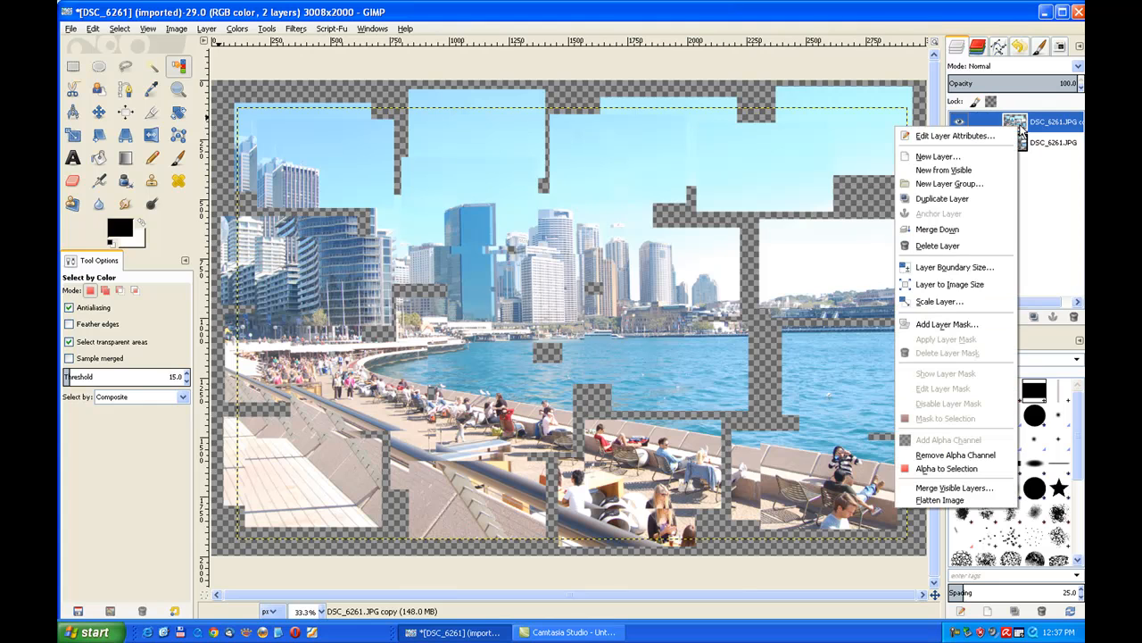
click(958, 468)
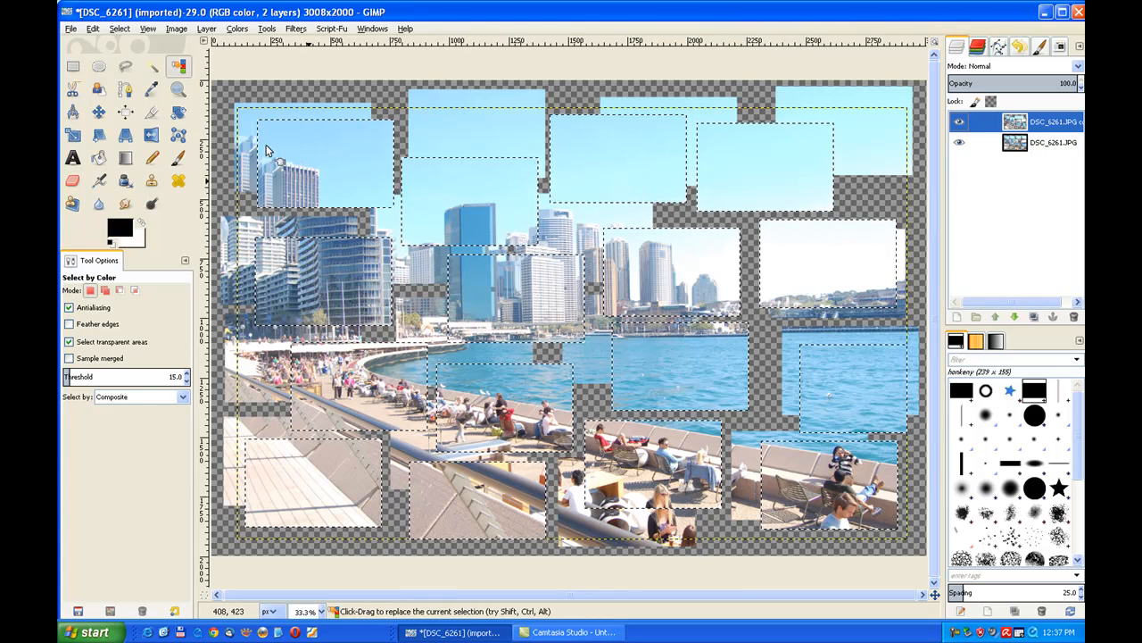
click(95, 29)
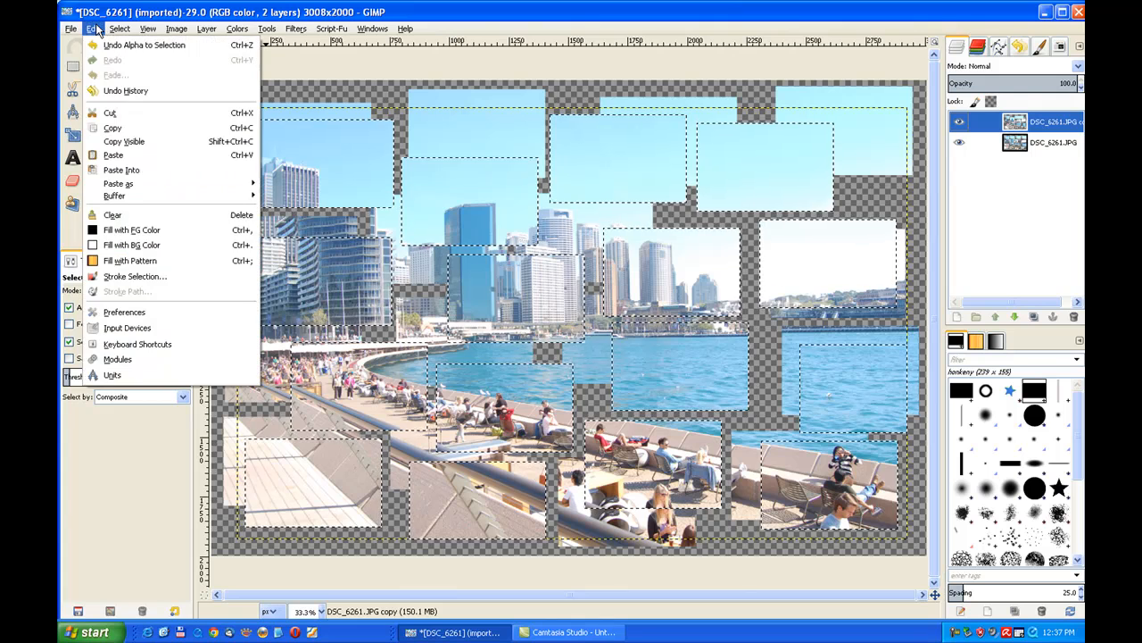
click(149, 281)
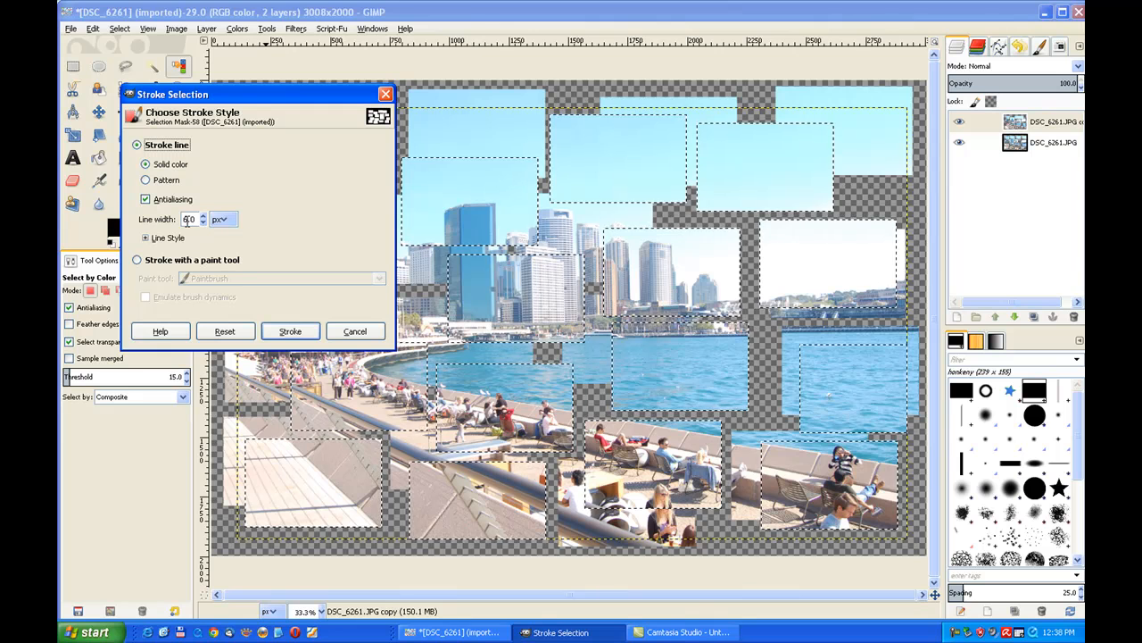
click(293, 335)
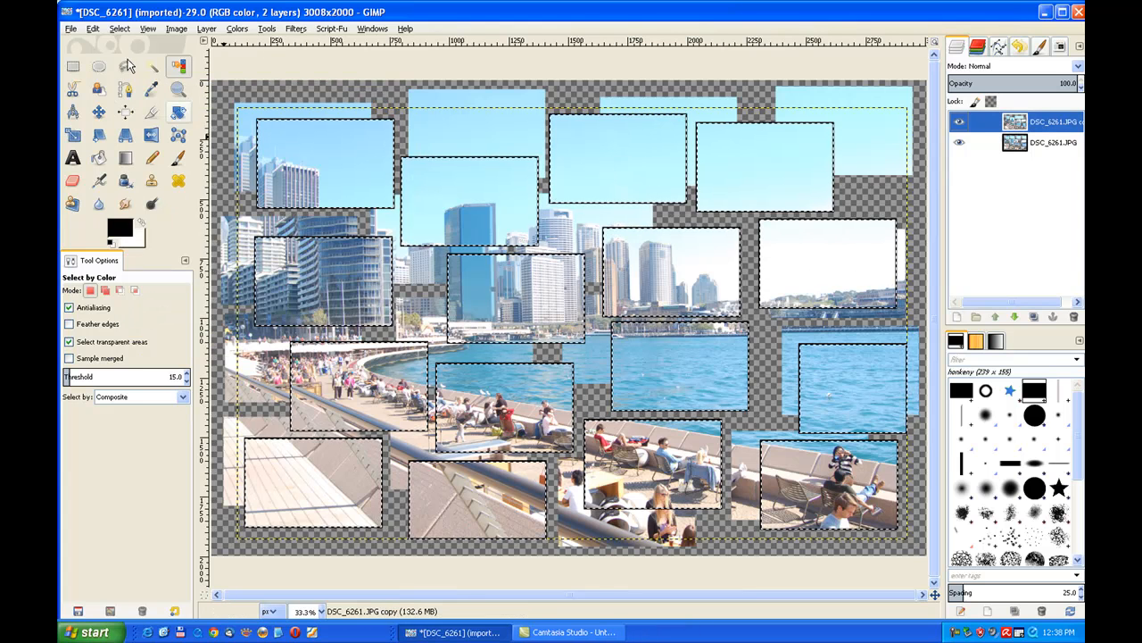
click(117, 29)
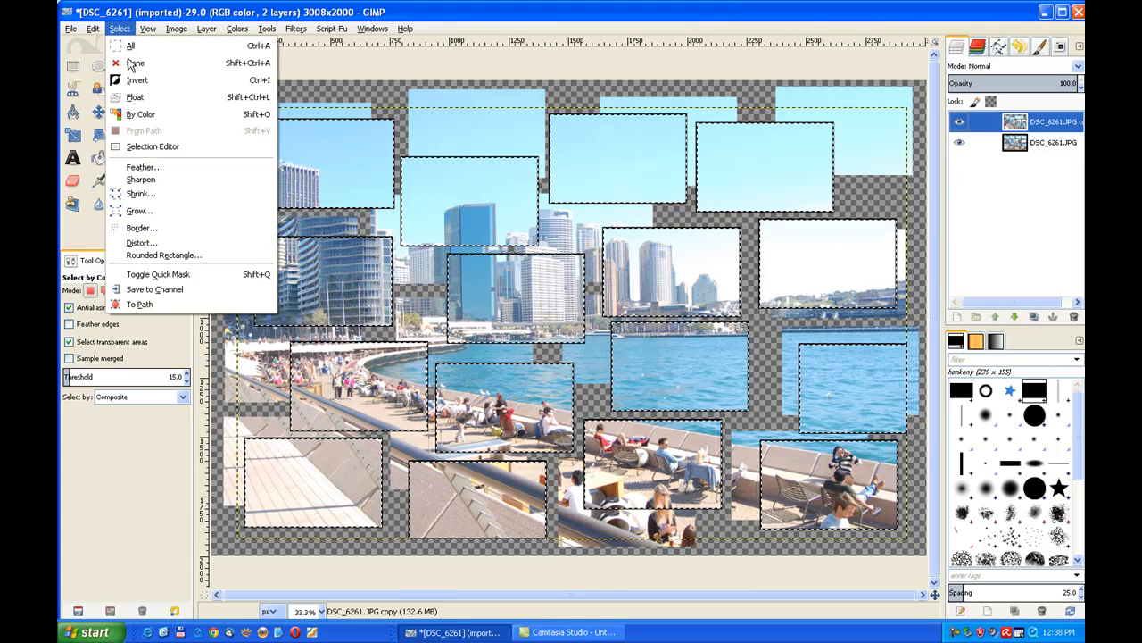
key(Return)
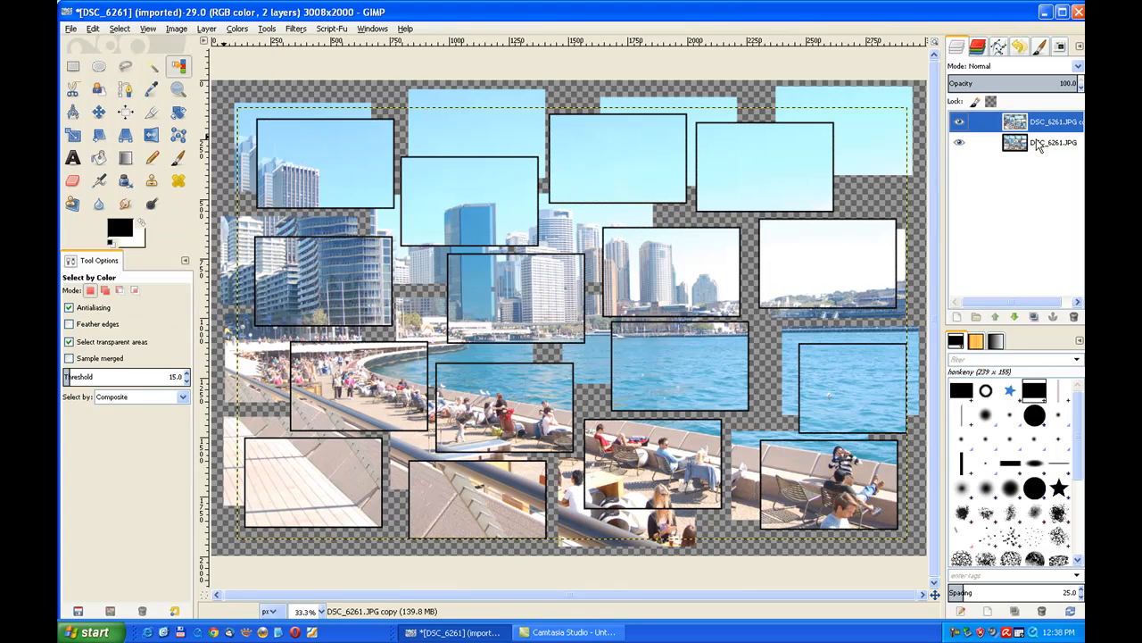
Step: Outline the original photo layer's pieces by stroking its alpha selection with a solid black 6 px line, then deselect
click(1038, 151)
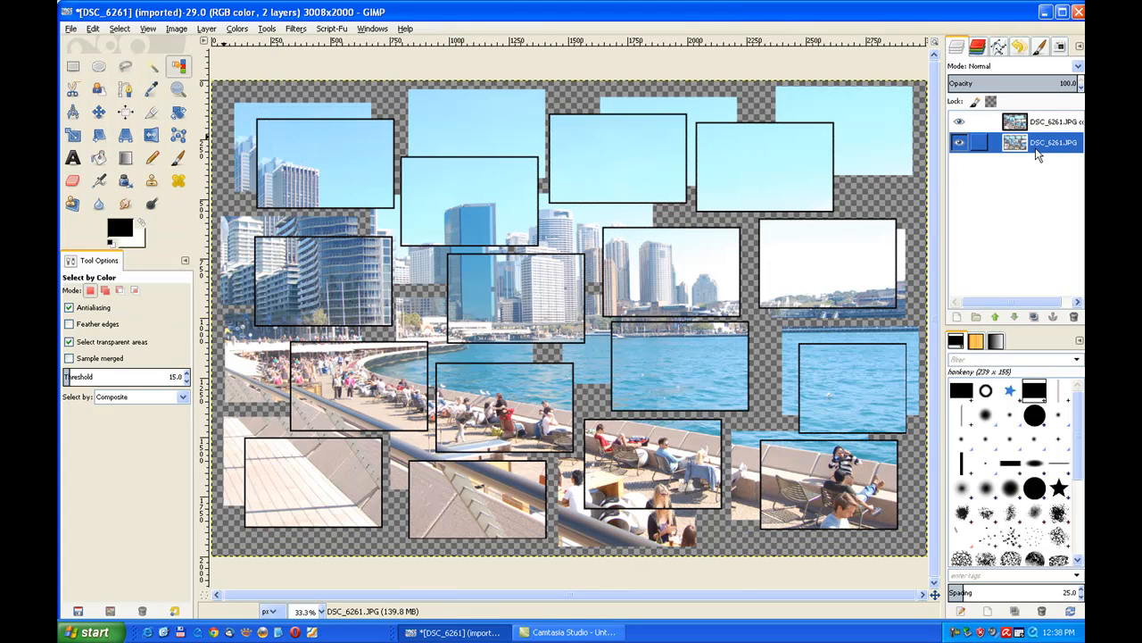
right_click(1038, 155)
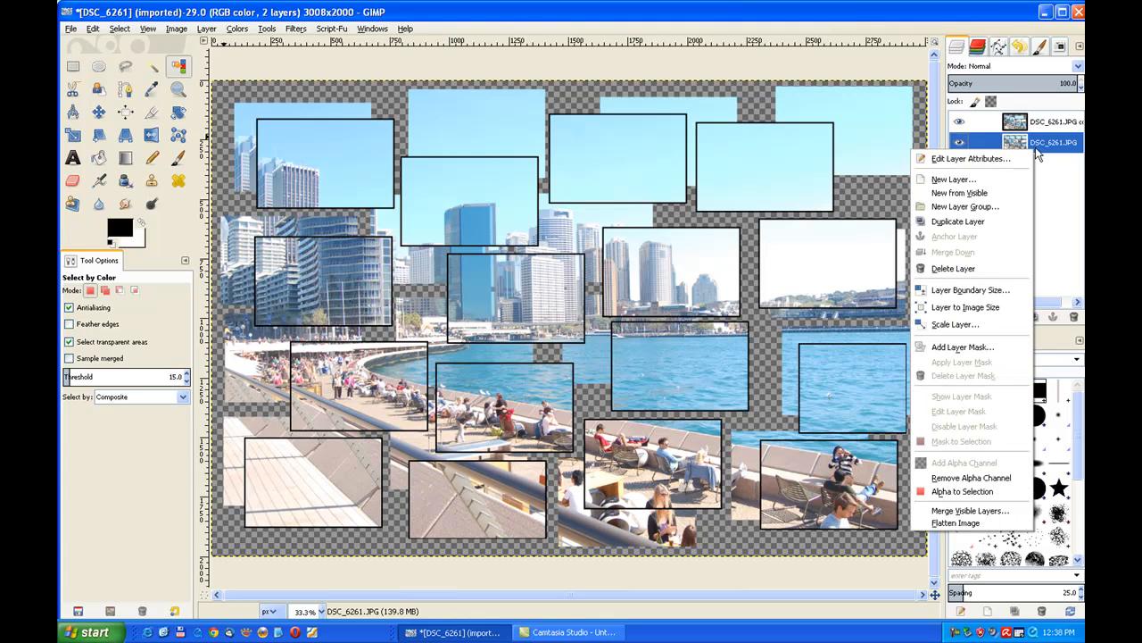
click(981, 498)
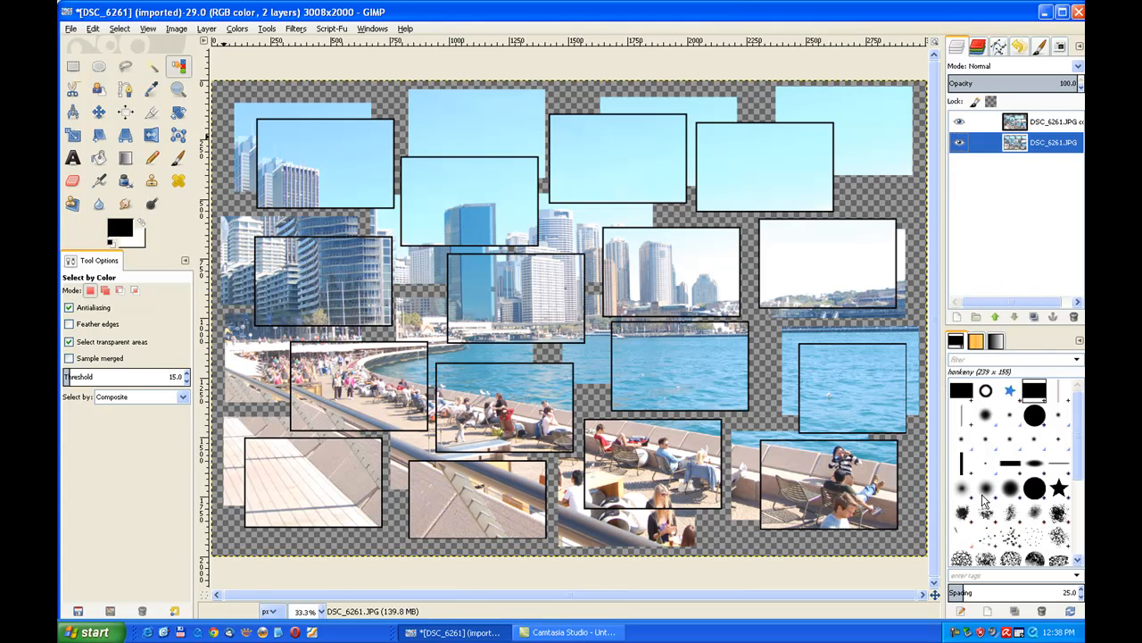
click(93, 29)
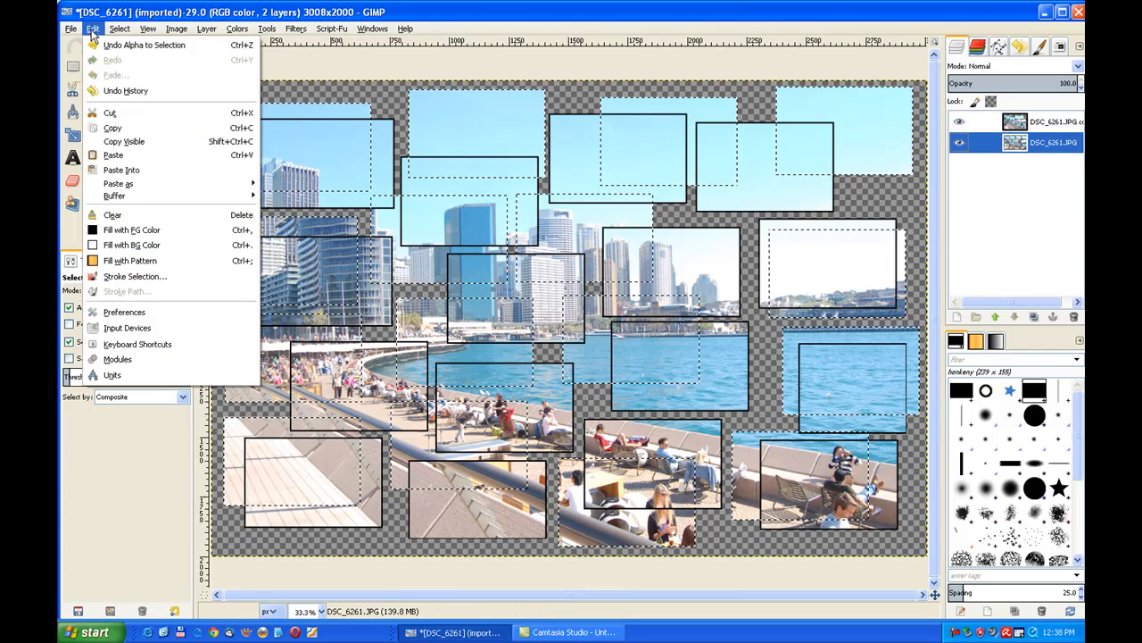
click(123, 277)
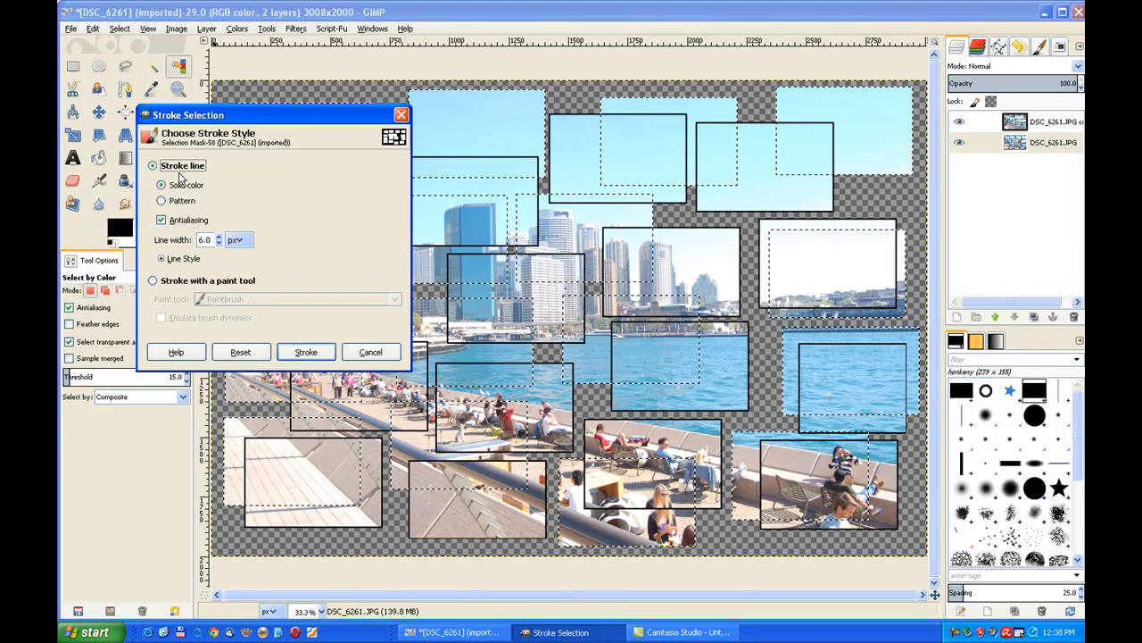
click(308, 354)
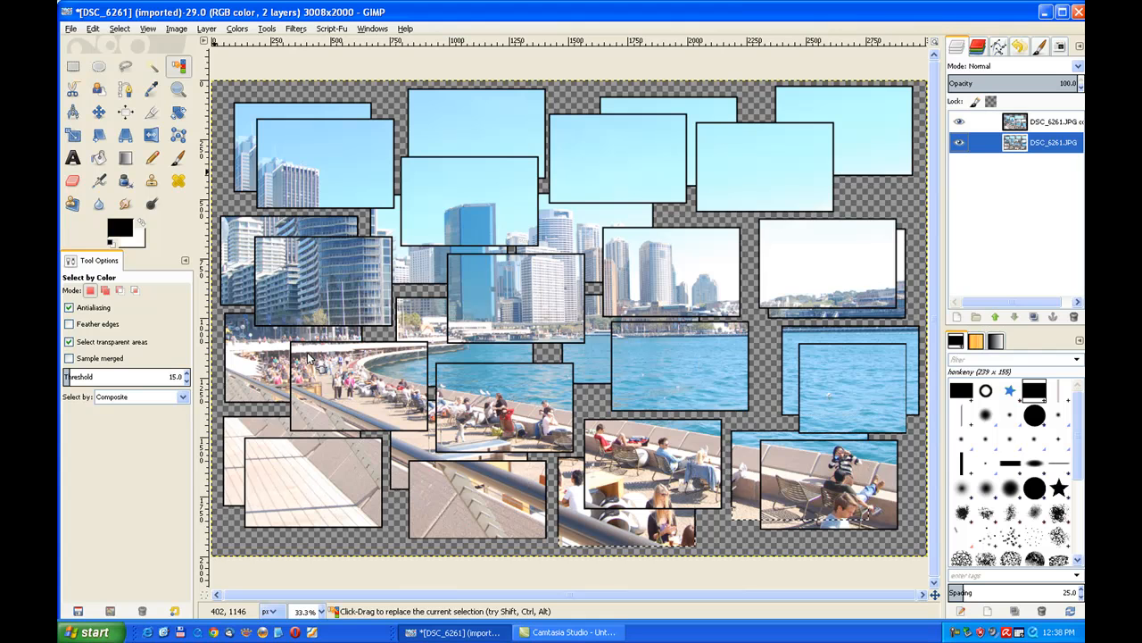
click(119, 30)
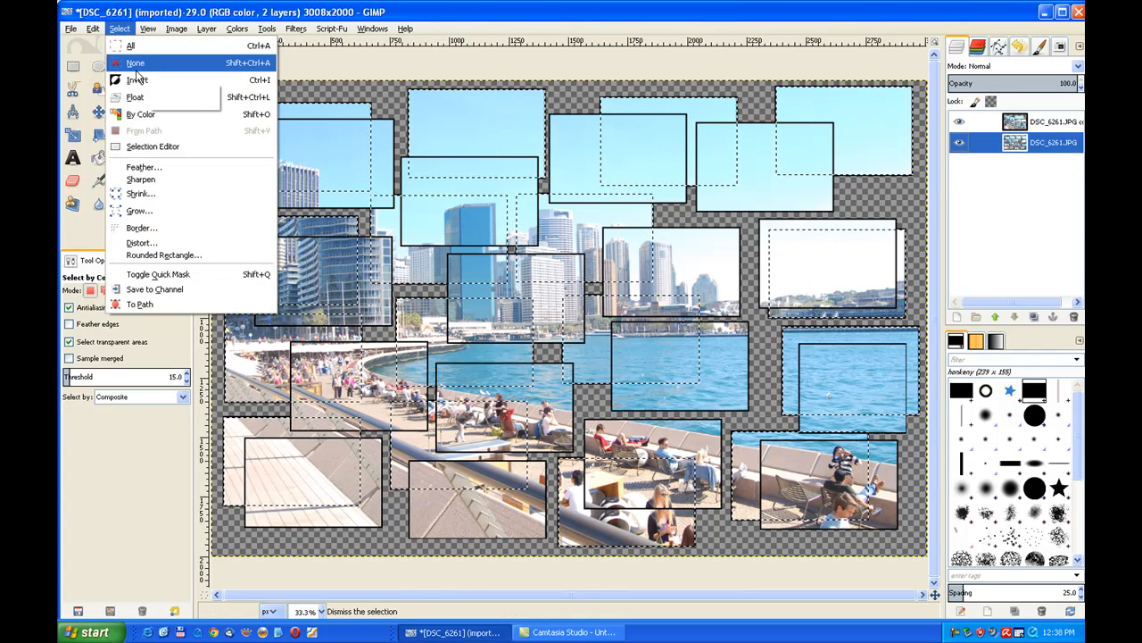
click(135, 66)
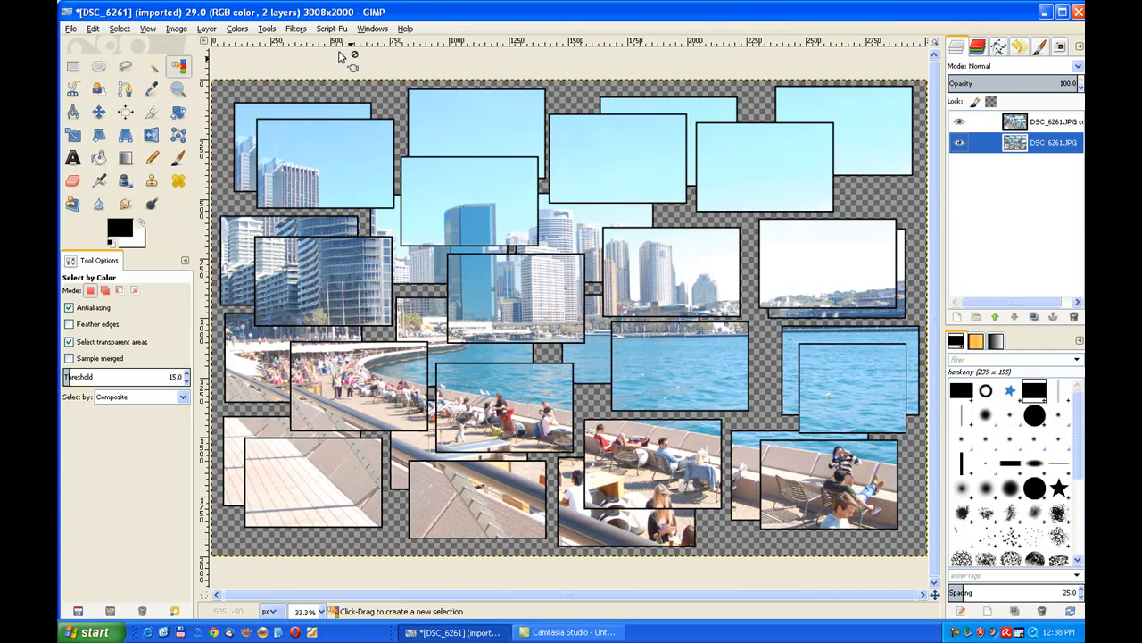
Step: Add a black drop shadow to the original photo layer with offset X 20, Y 15, blur radius 10 and opacity 80, and merge the two
click(296, 29)
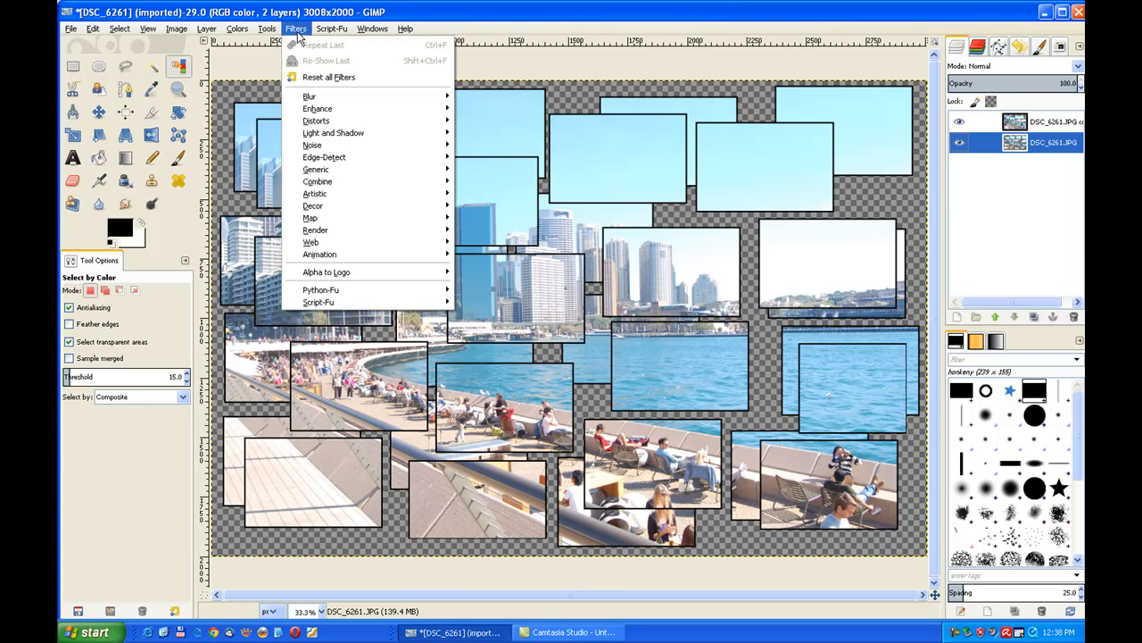
mouse_move(313, 136)
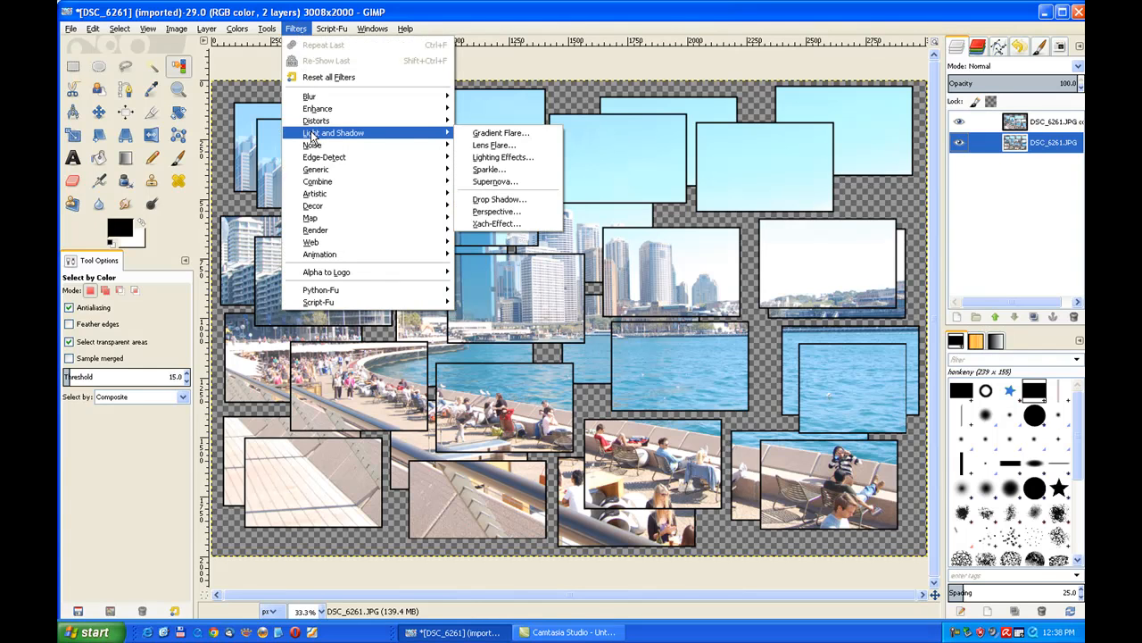
click(532, 202)
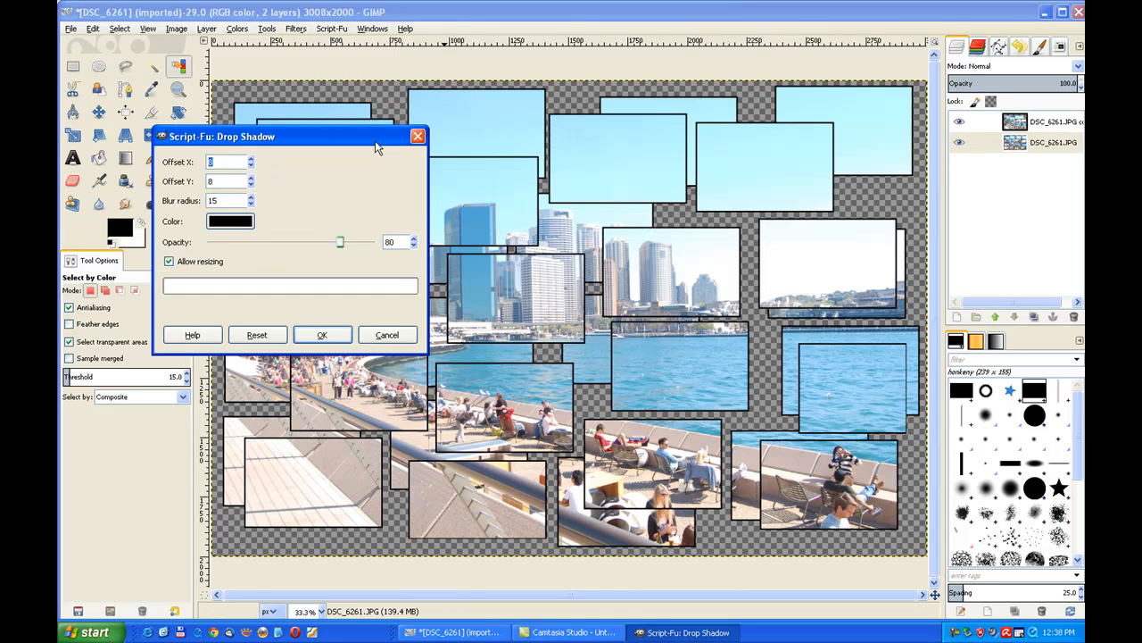
drag(375, 140, 384, 104)
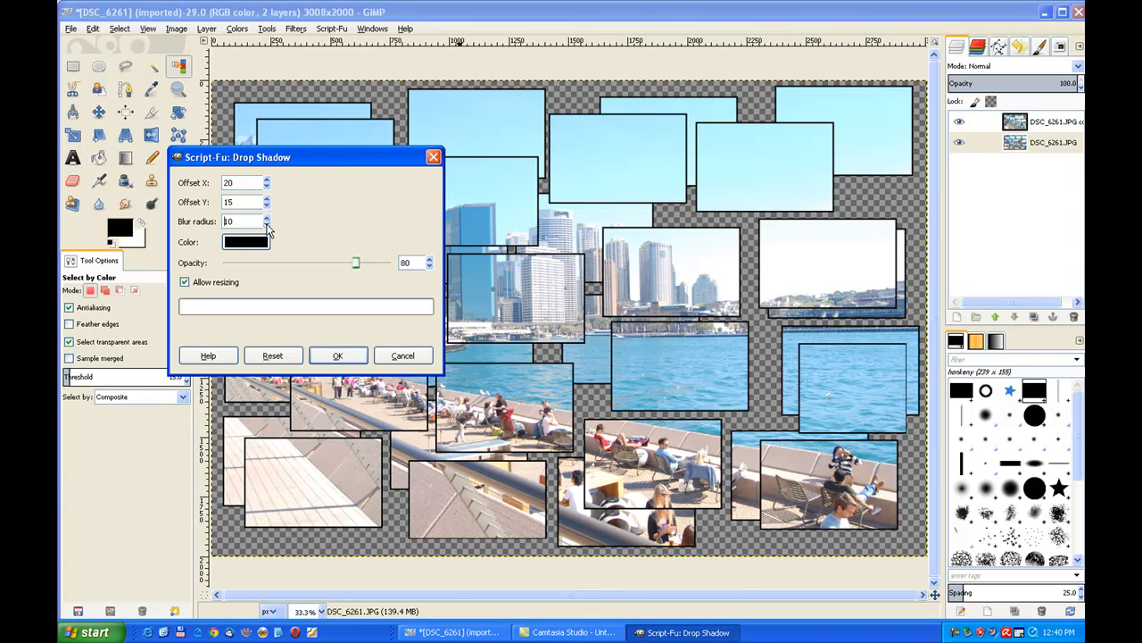
click(337, 355)
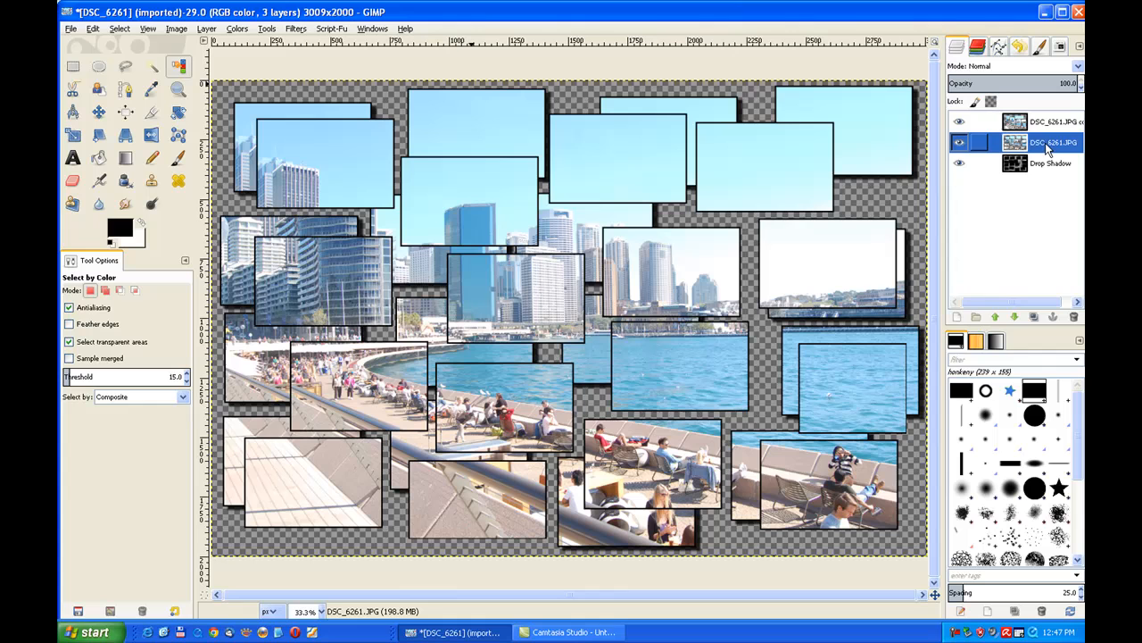
right_click(1025, 150)
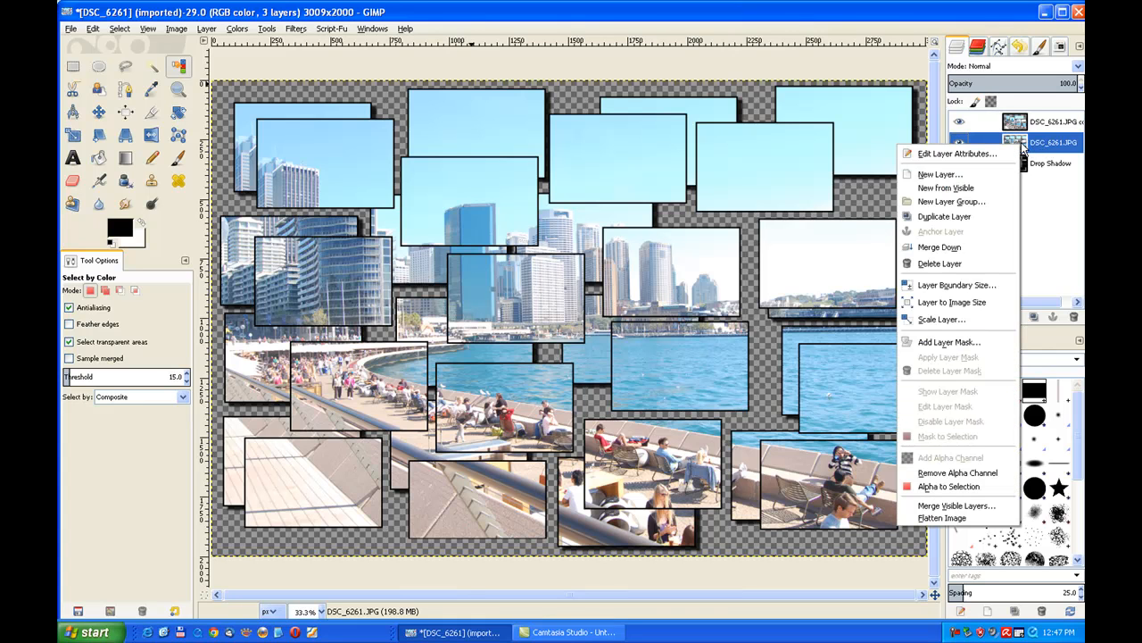
click(981, 241)
Step: Repeat the drop shadow with the same settings on the scaled photo copy and merge all layers down into one
click(1027, 124)
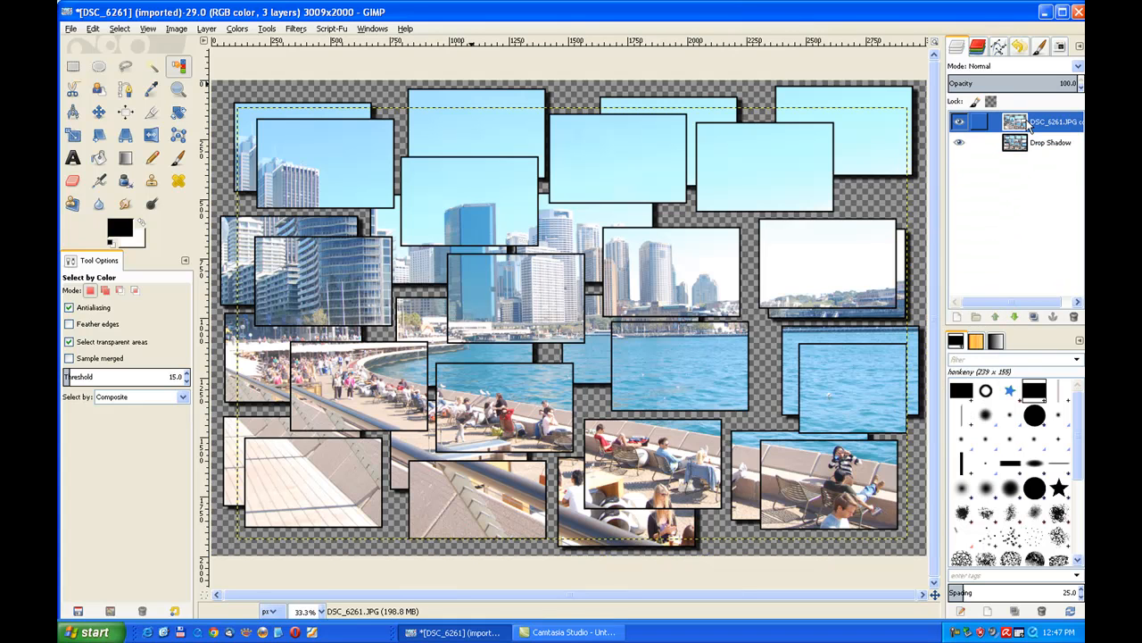
click(296, 29)
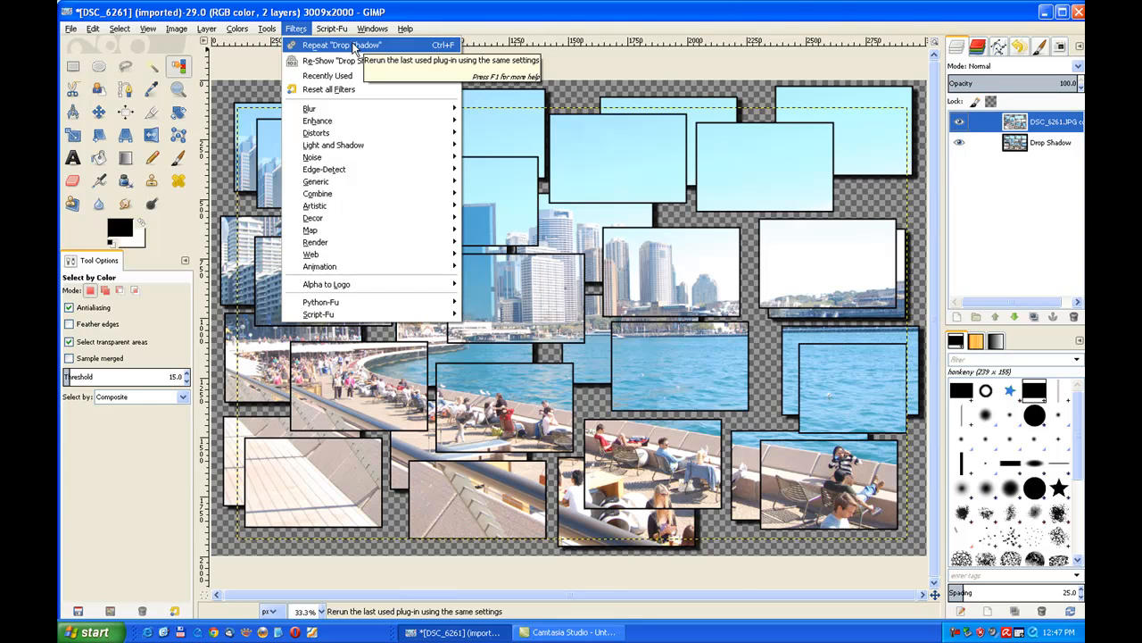
click(356, 45)
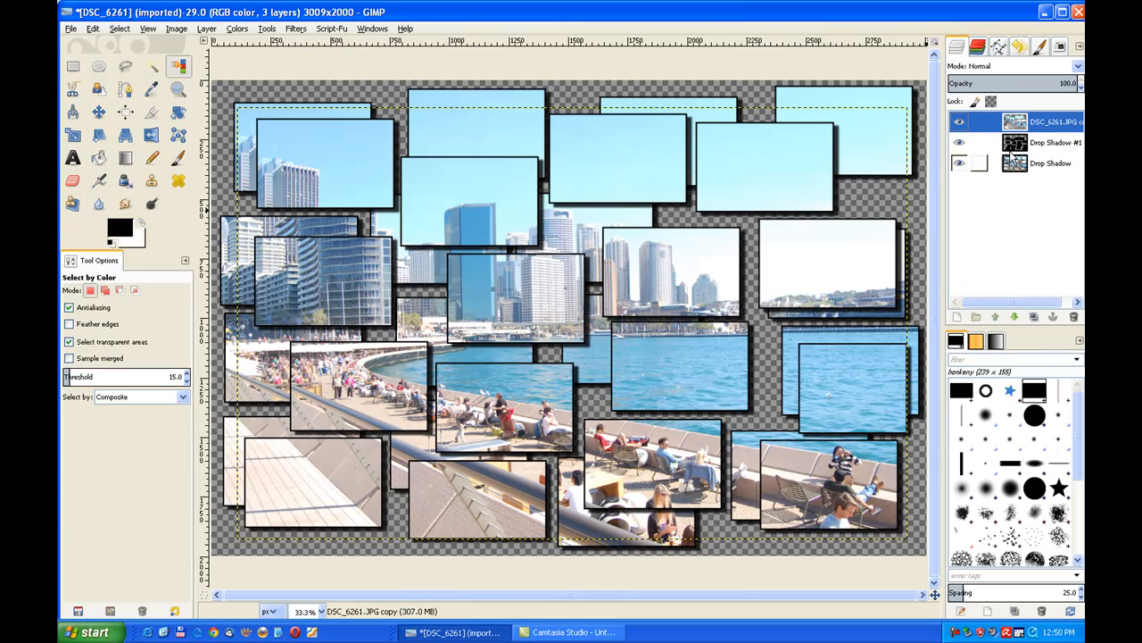
right_click(1028, 130)
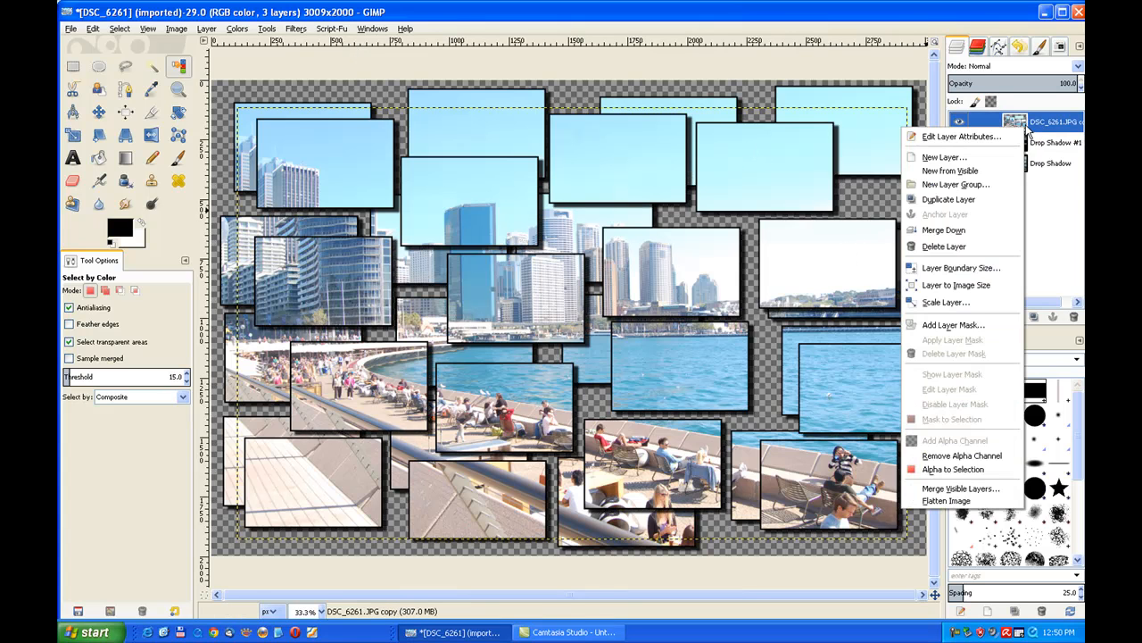
click(983, 230)
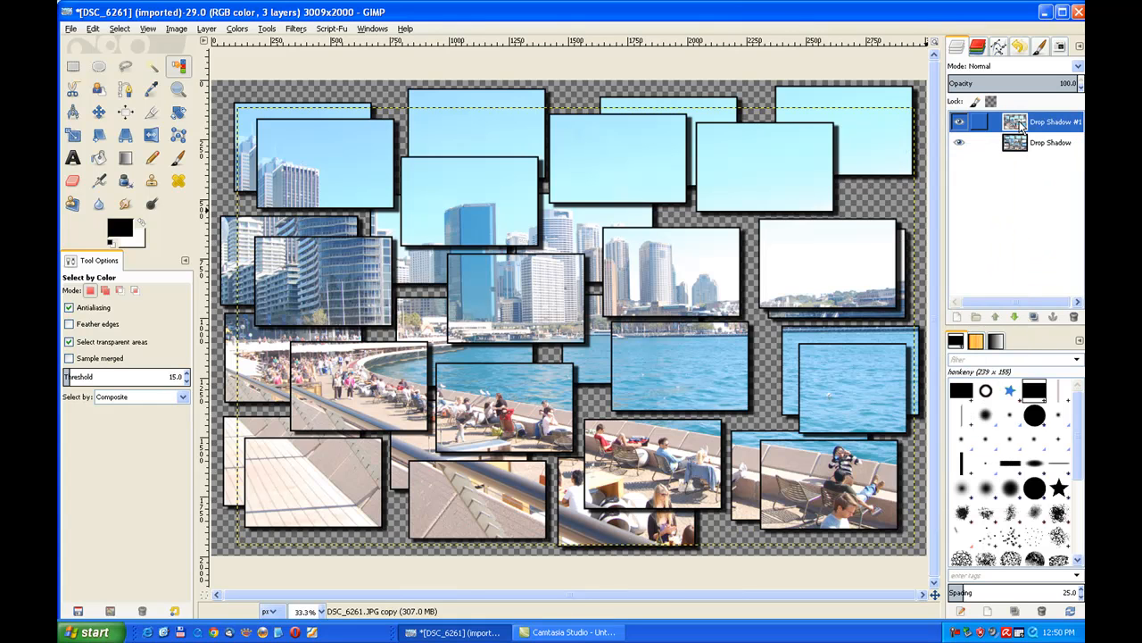
right_click(1020, 125)
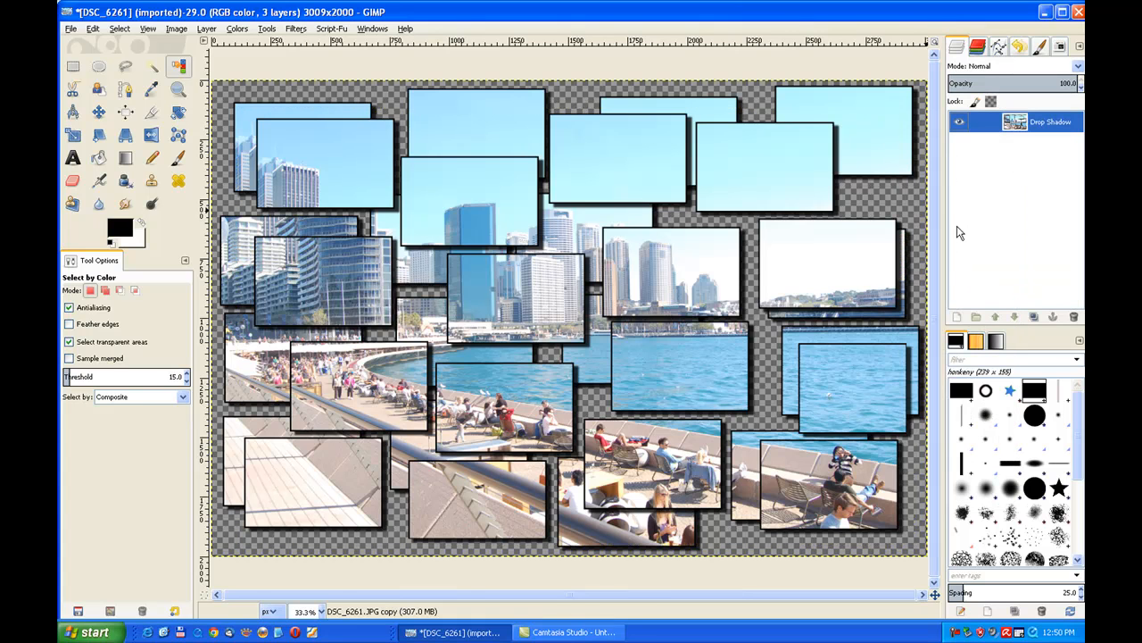
Step: Create a transparent 3009 x 2000 px layer and place it beneath the merged collage layer
click(958, 316)
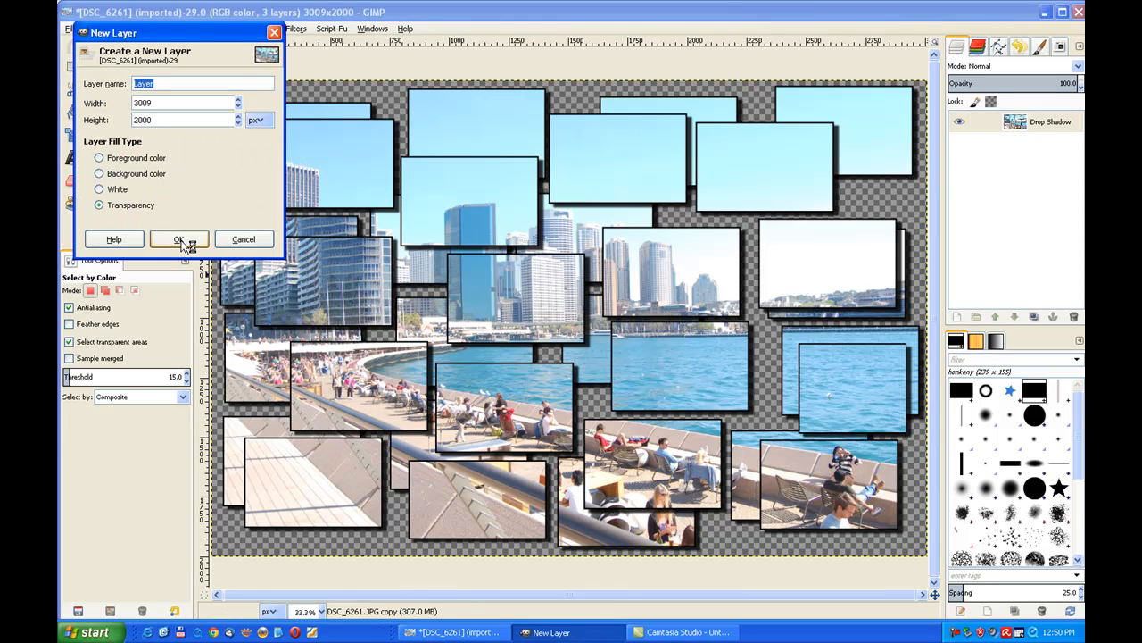
click(181, 241)
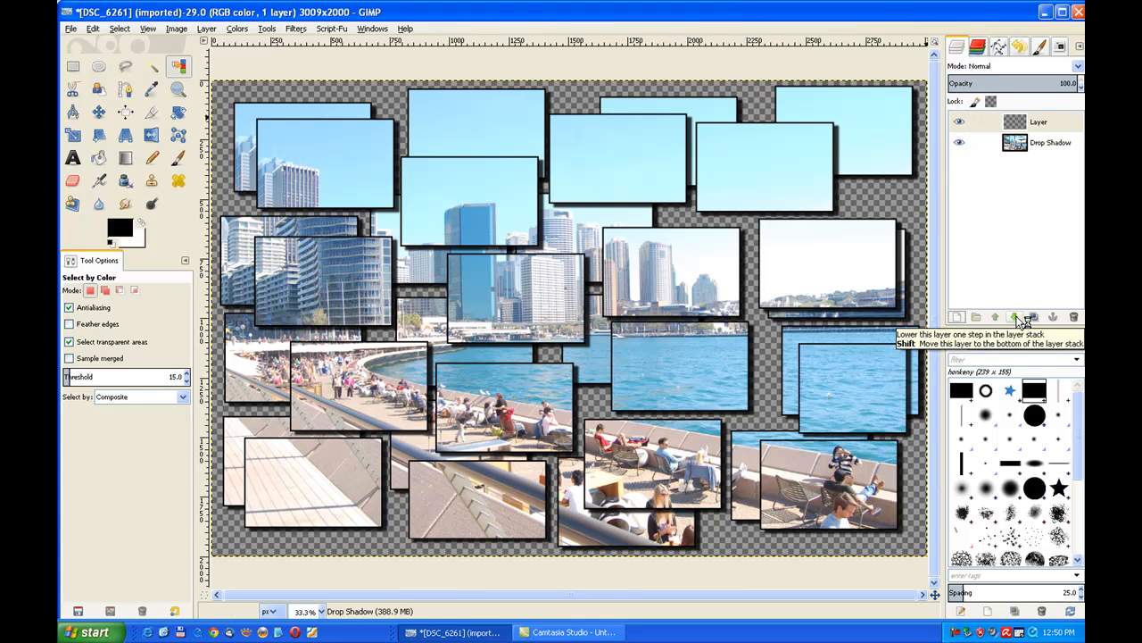
click(1025, 320)
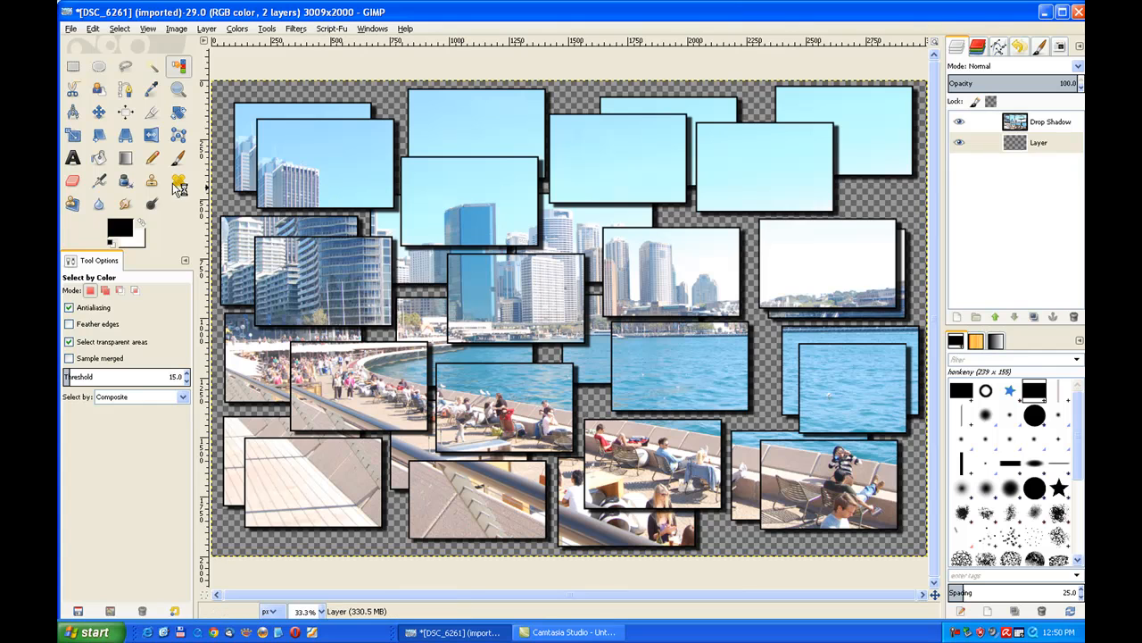
Step: Fill the background layer with a linear Yellow Orange gradient from the image's lower edge to its upper edge and merge the collage onto it
click(126, 159)
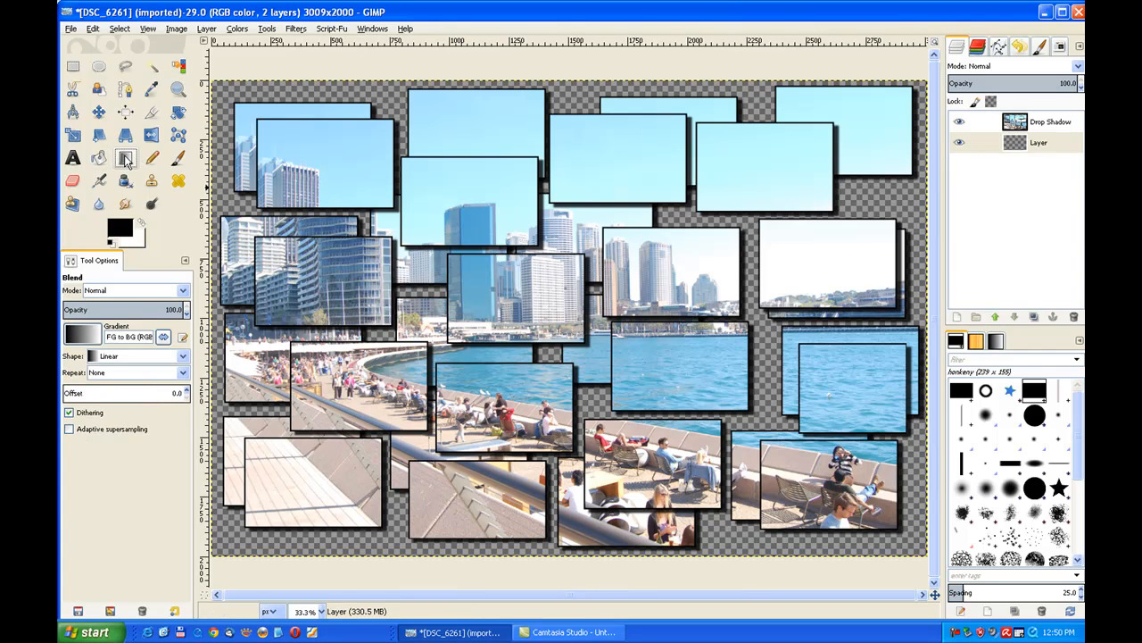
click(98, 338)
drag(188, 371, 179, 520)
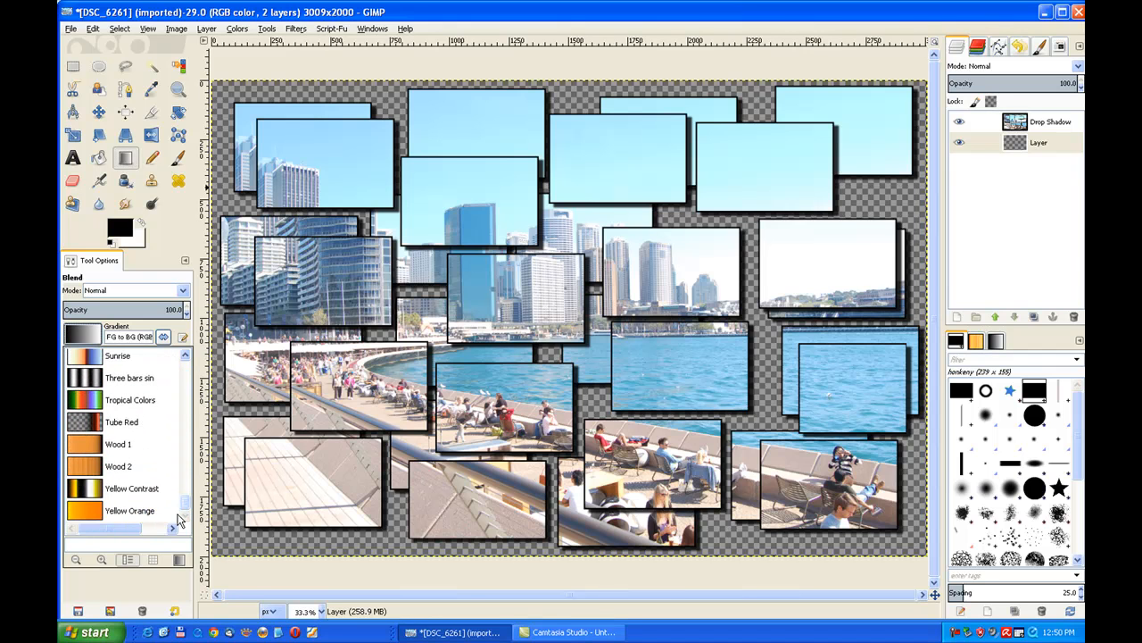
click(89, 515)
drag(572, 566, 577, 71)
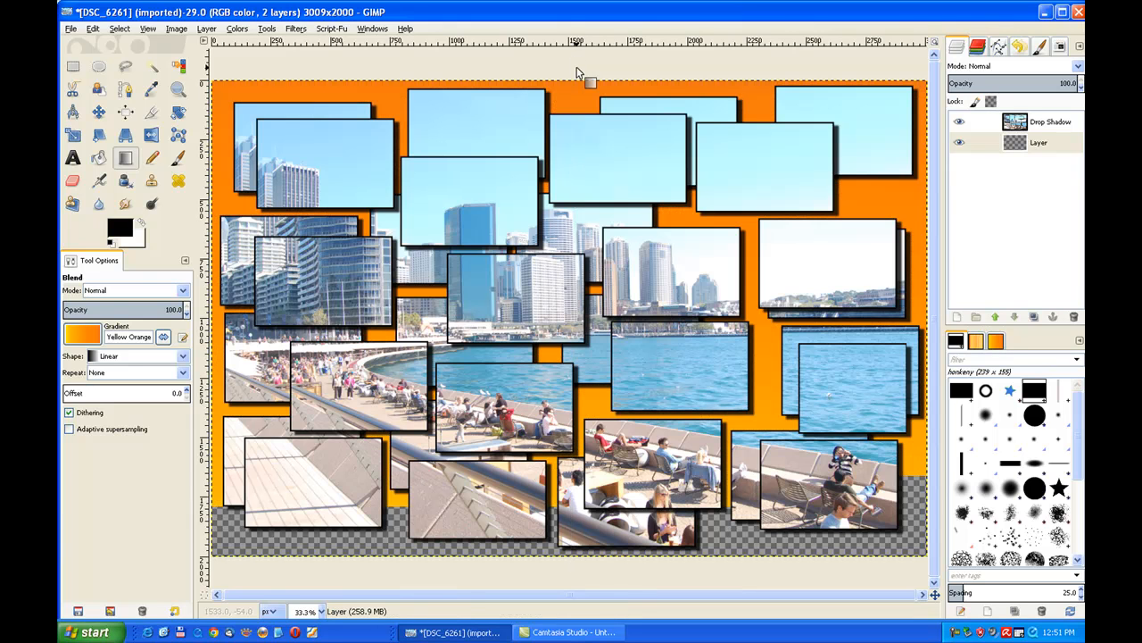
right_click(1016, 125)
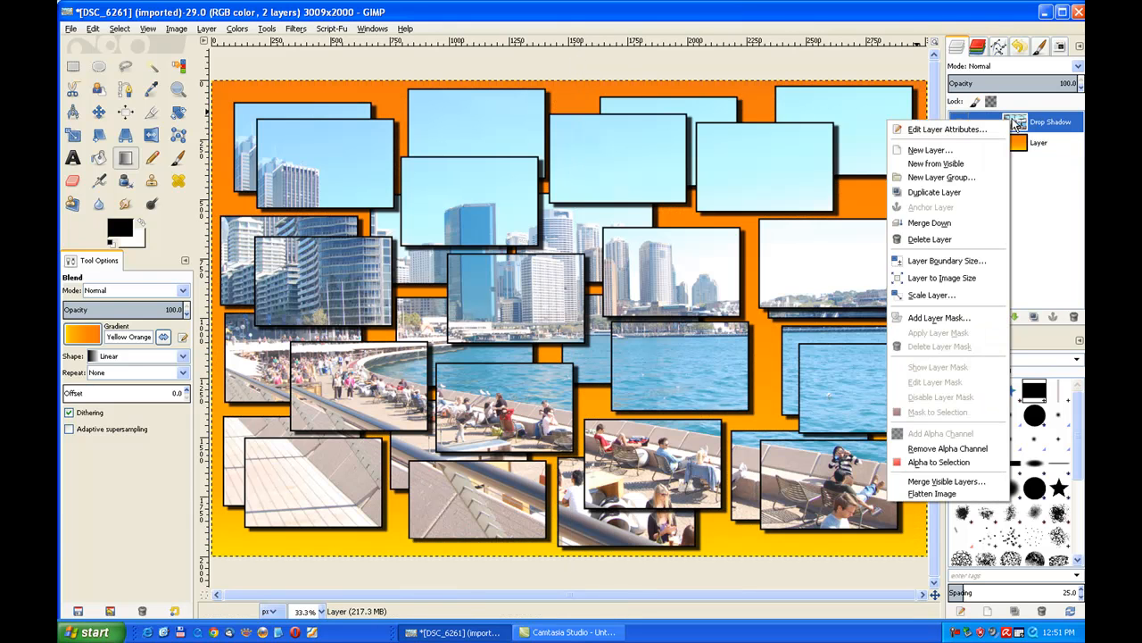
click(976, 227)
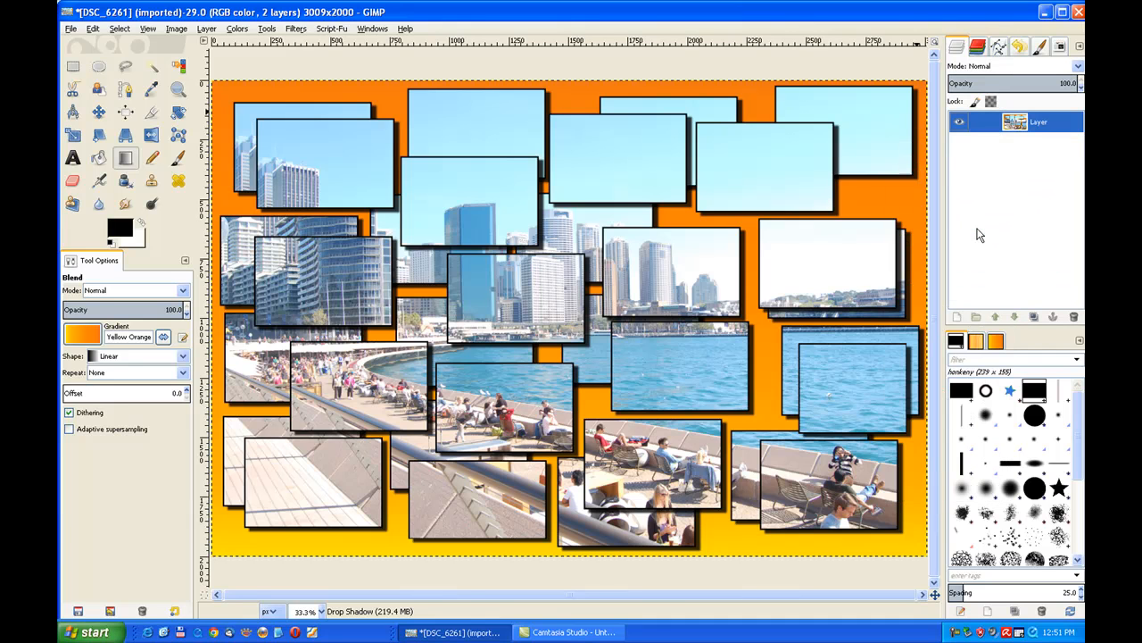